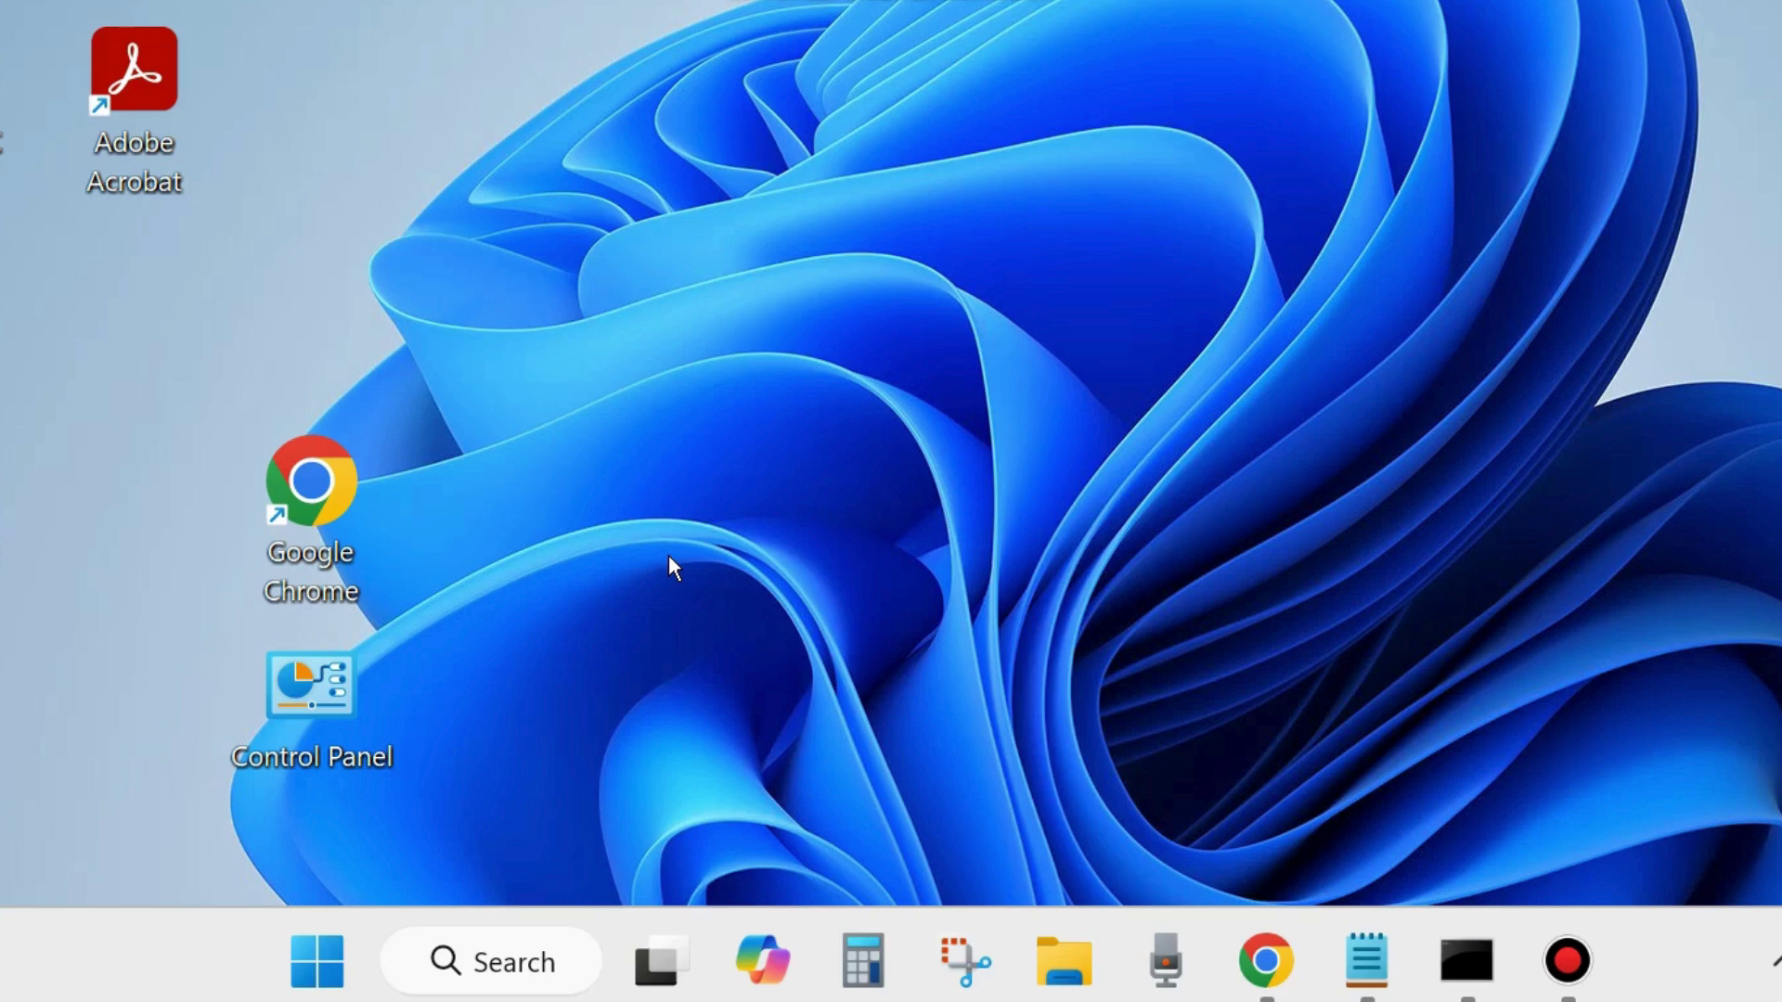
Open the Troubleshoot page within the System section of Windows Settings.
right_click(316, 960)
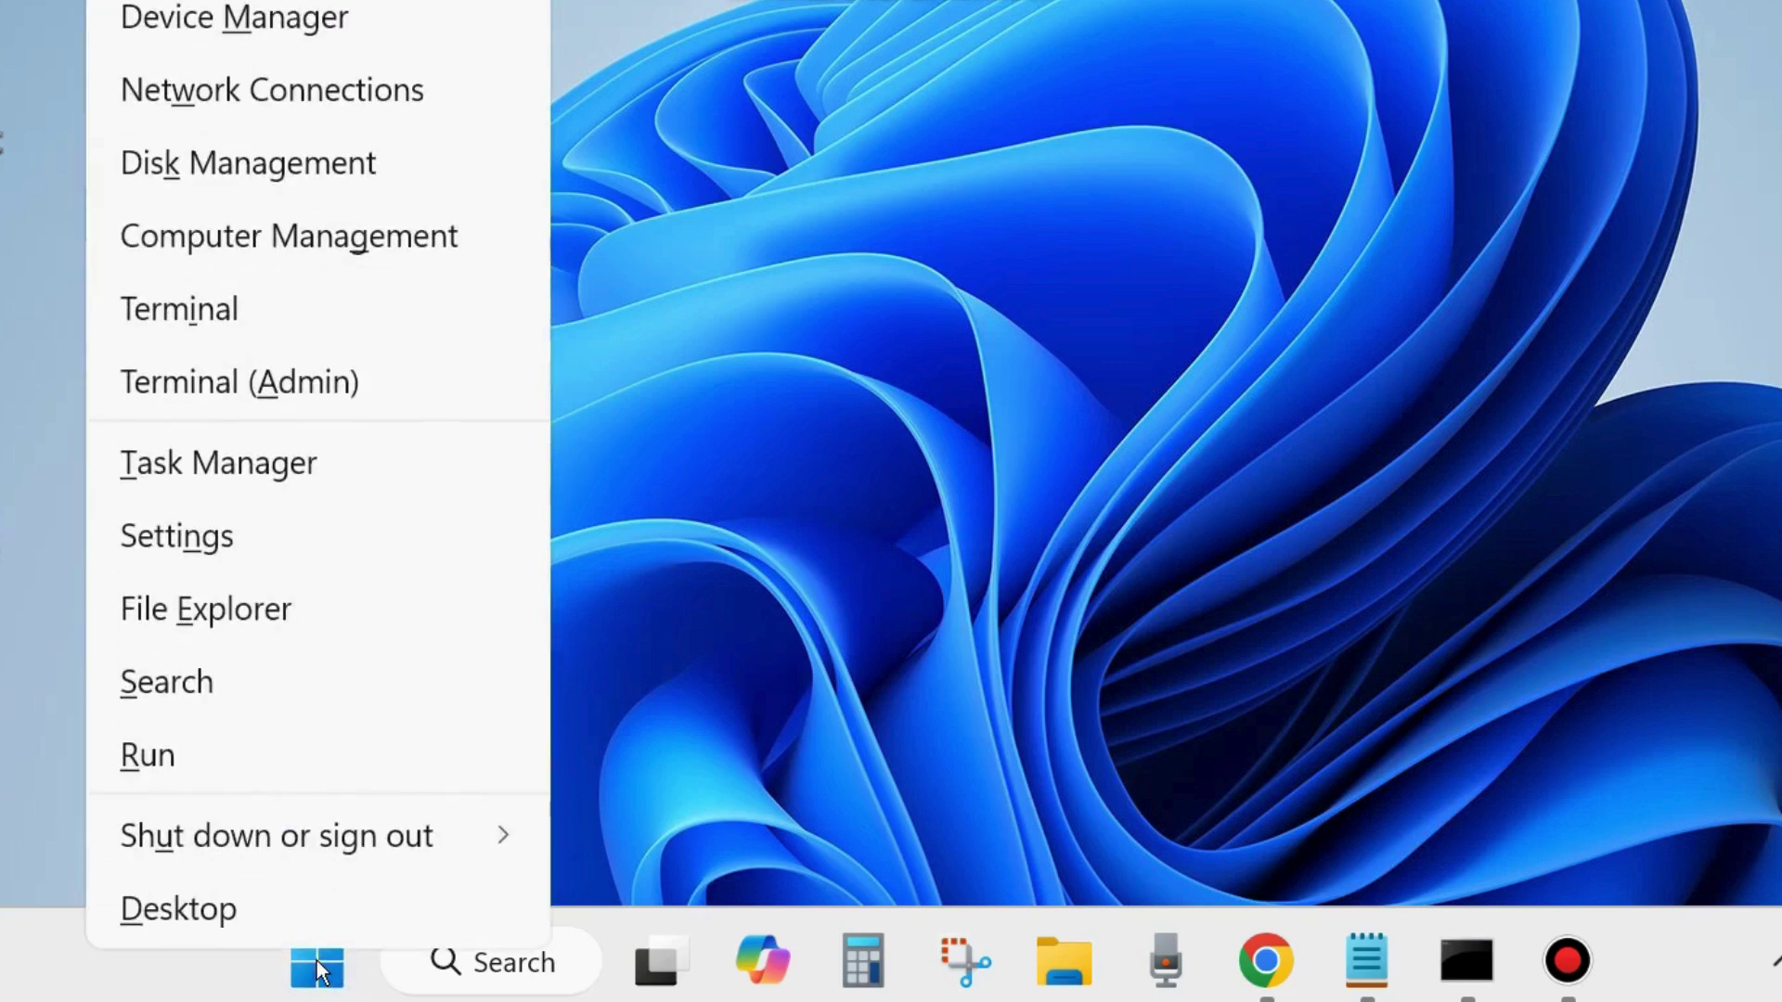
click(173, 536)
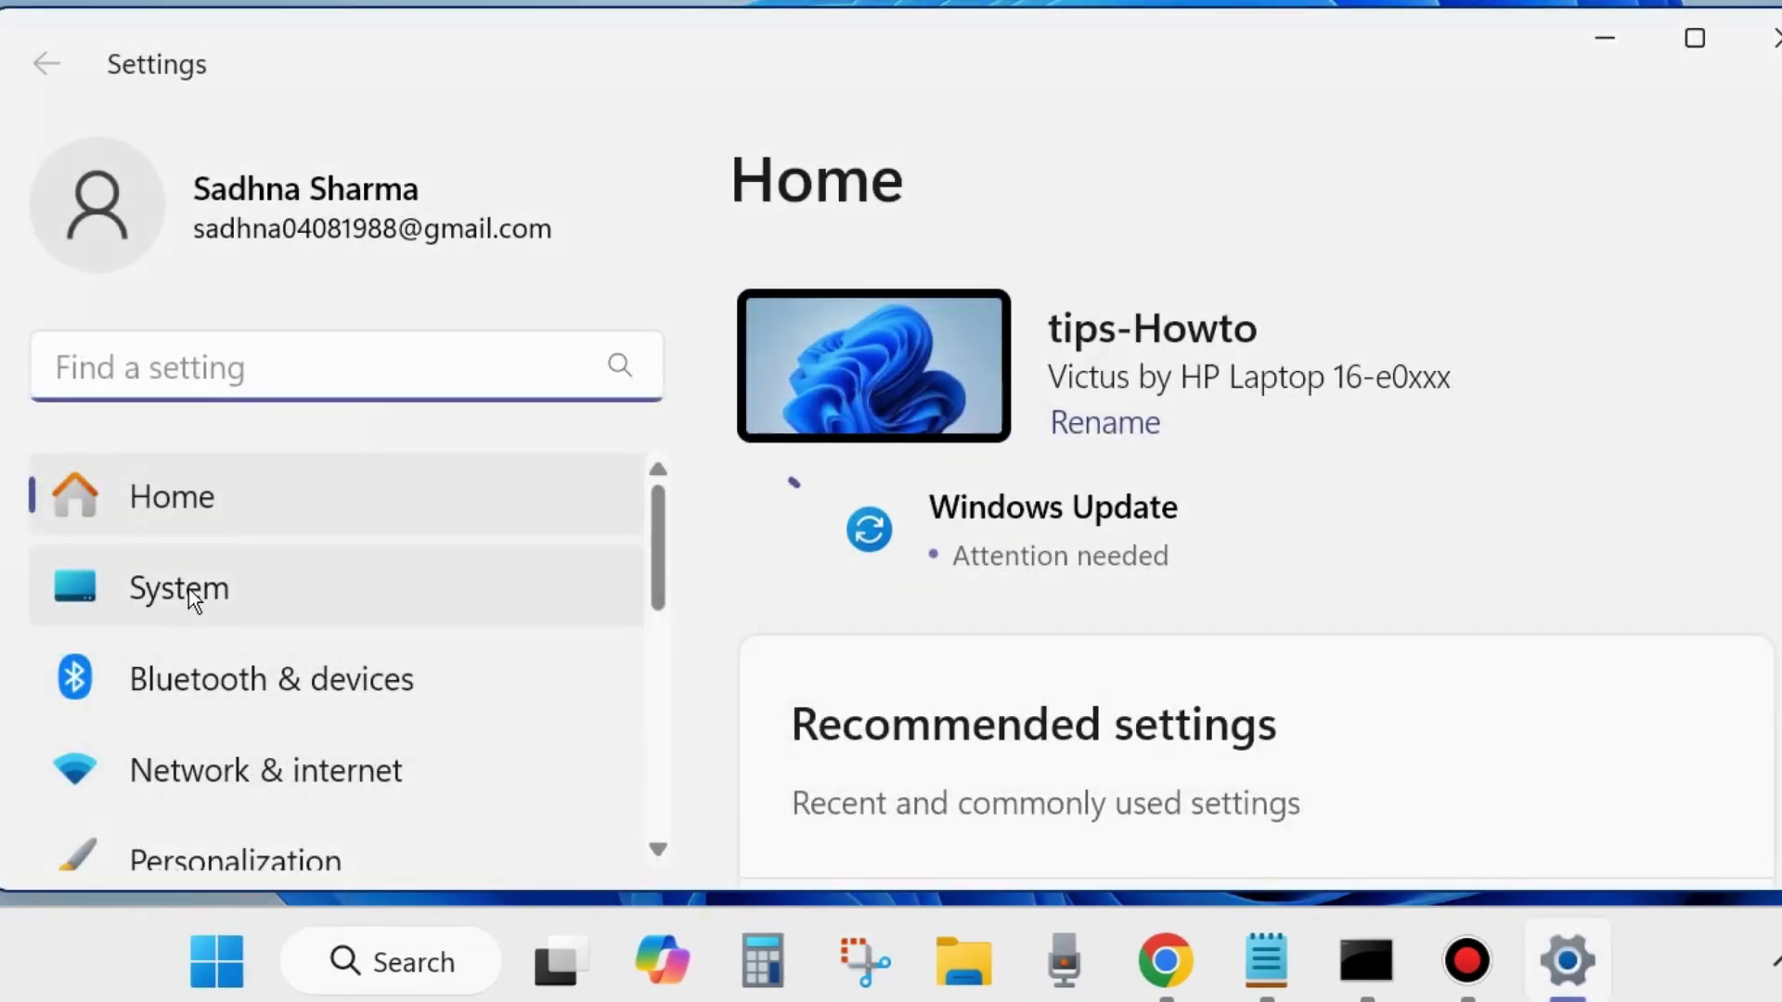
click(189, 589)
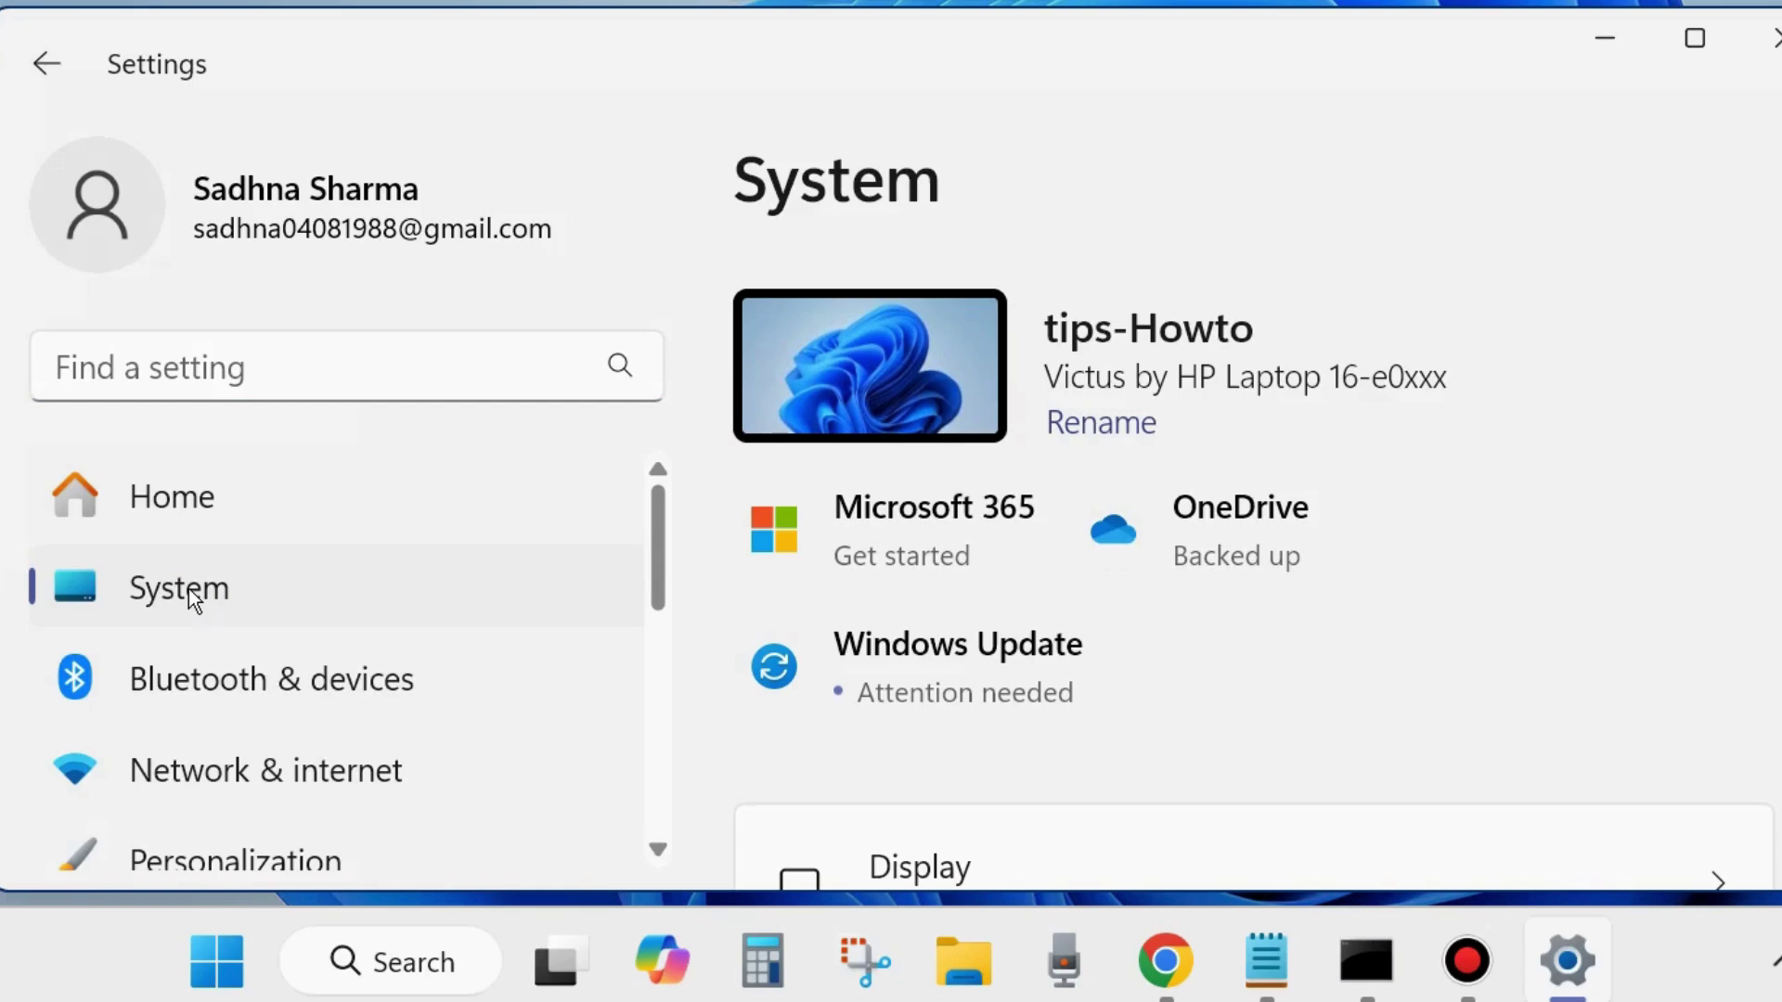
scroll(1301, 693, down, 4)
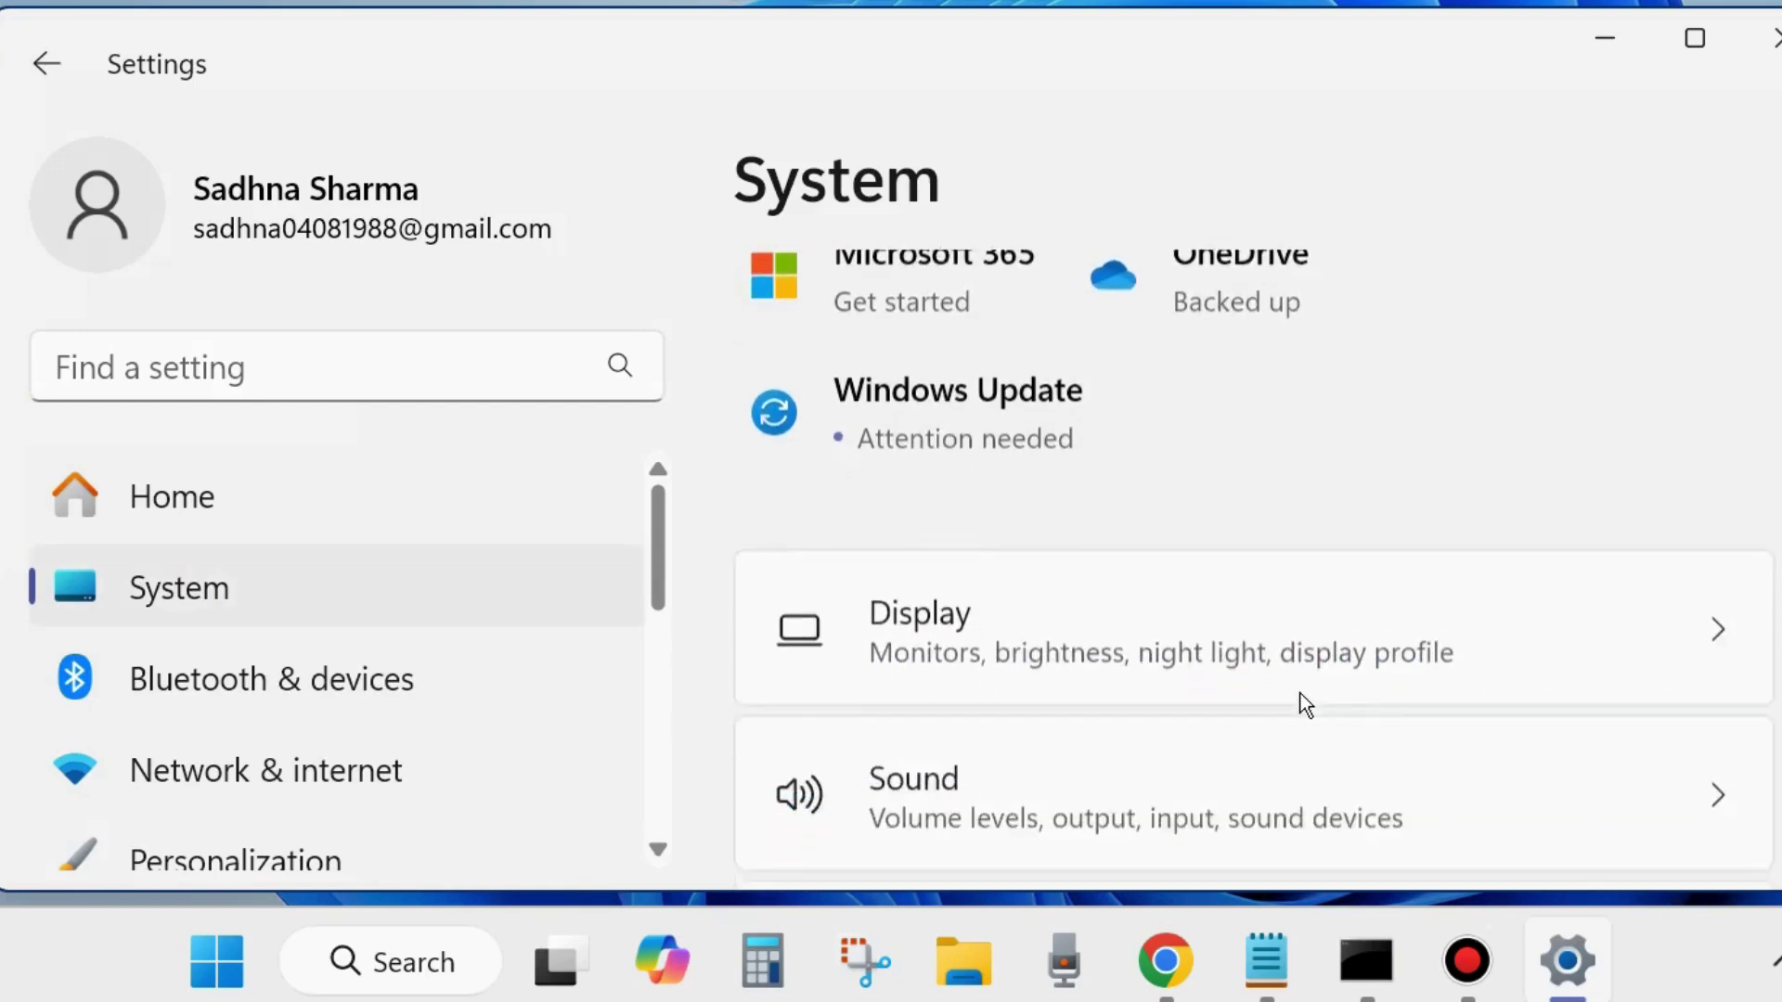
scroll(1301, 693, down, 10)
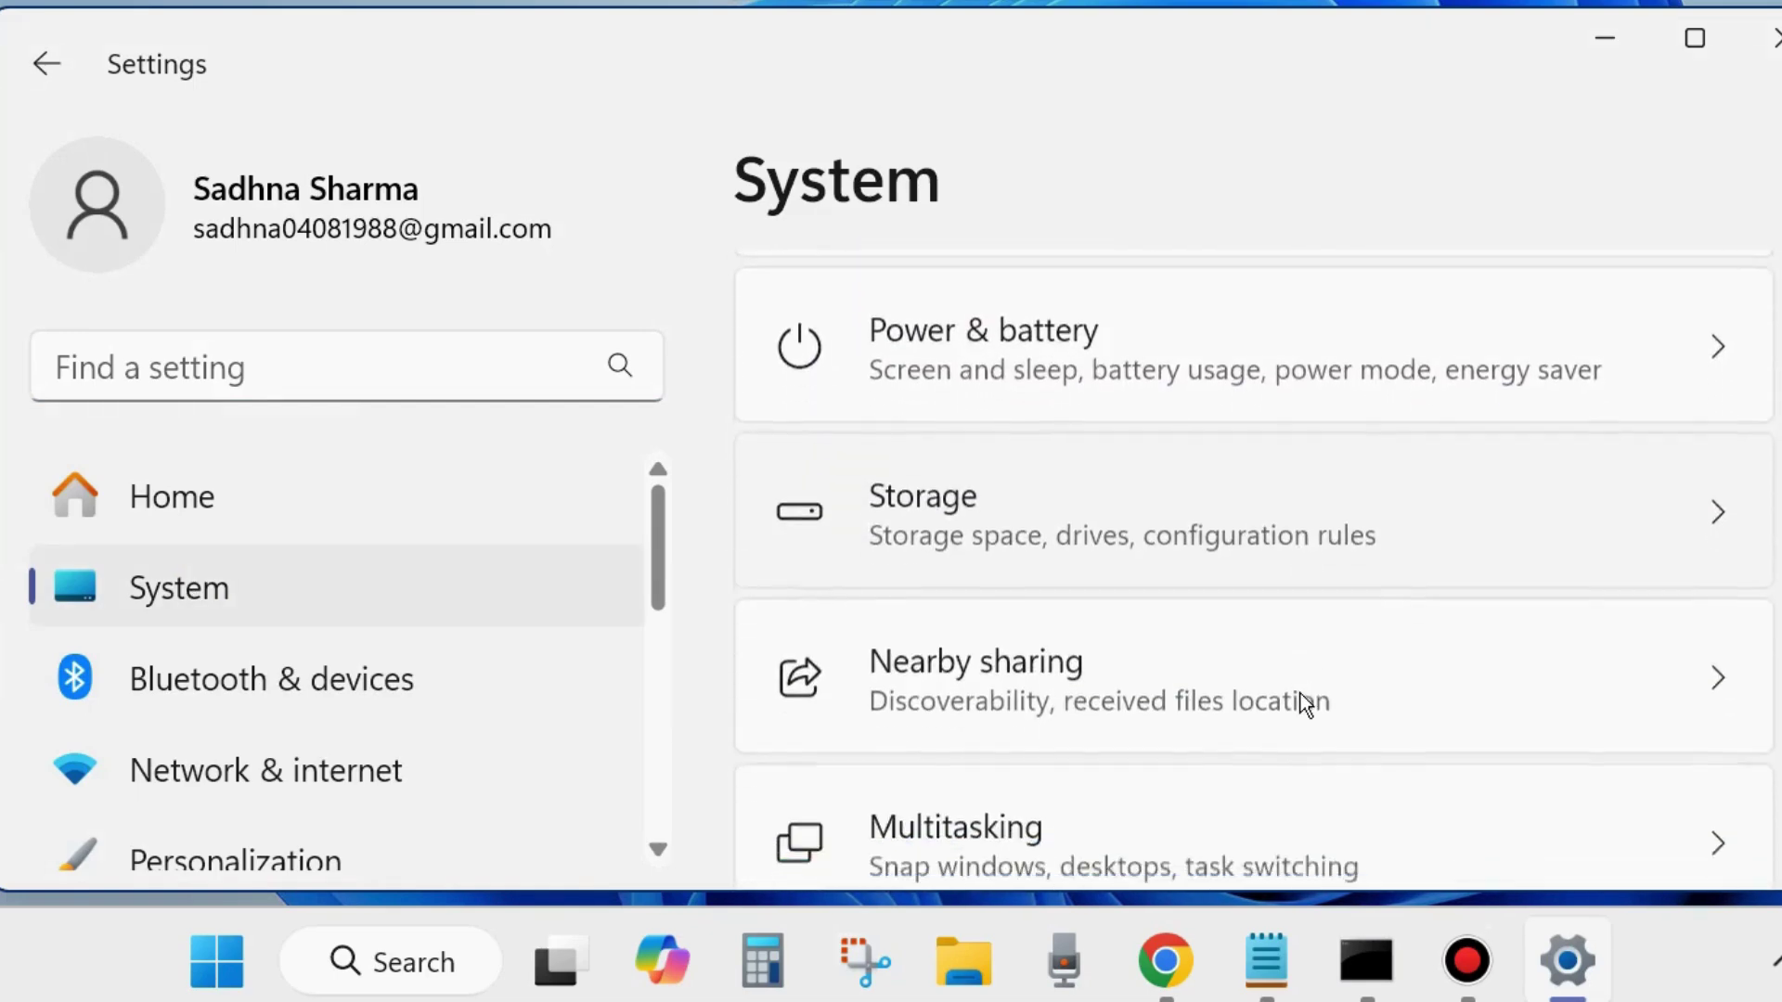
scroll(1300, 693, down, 5)
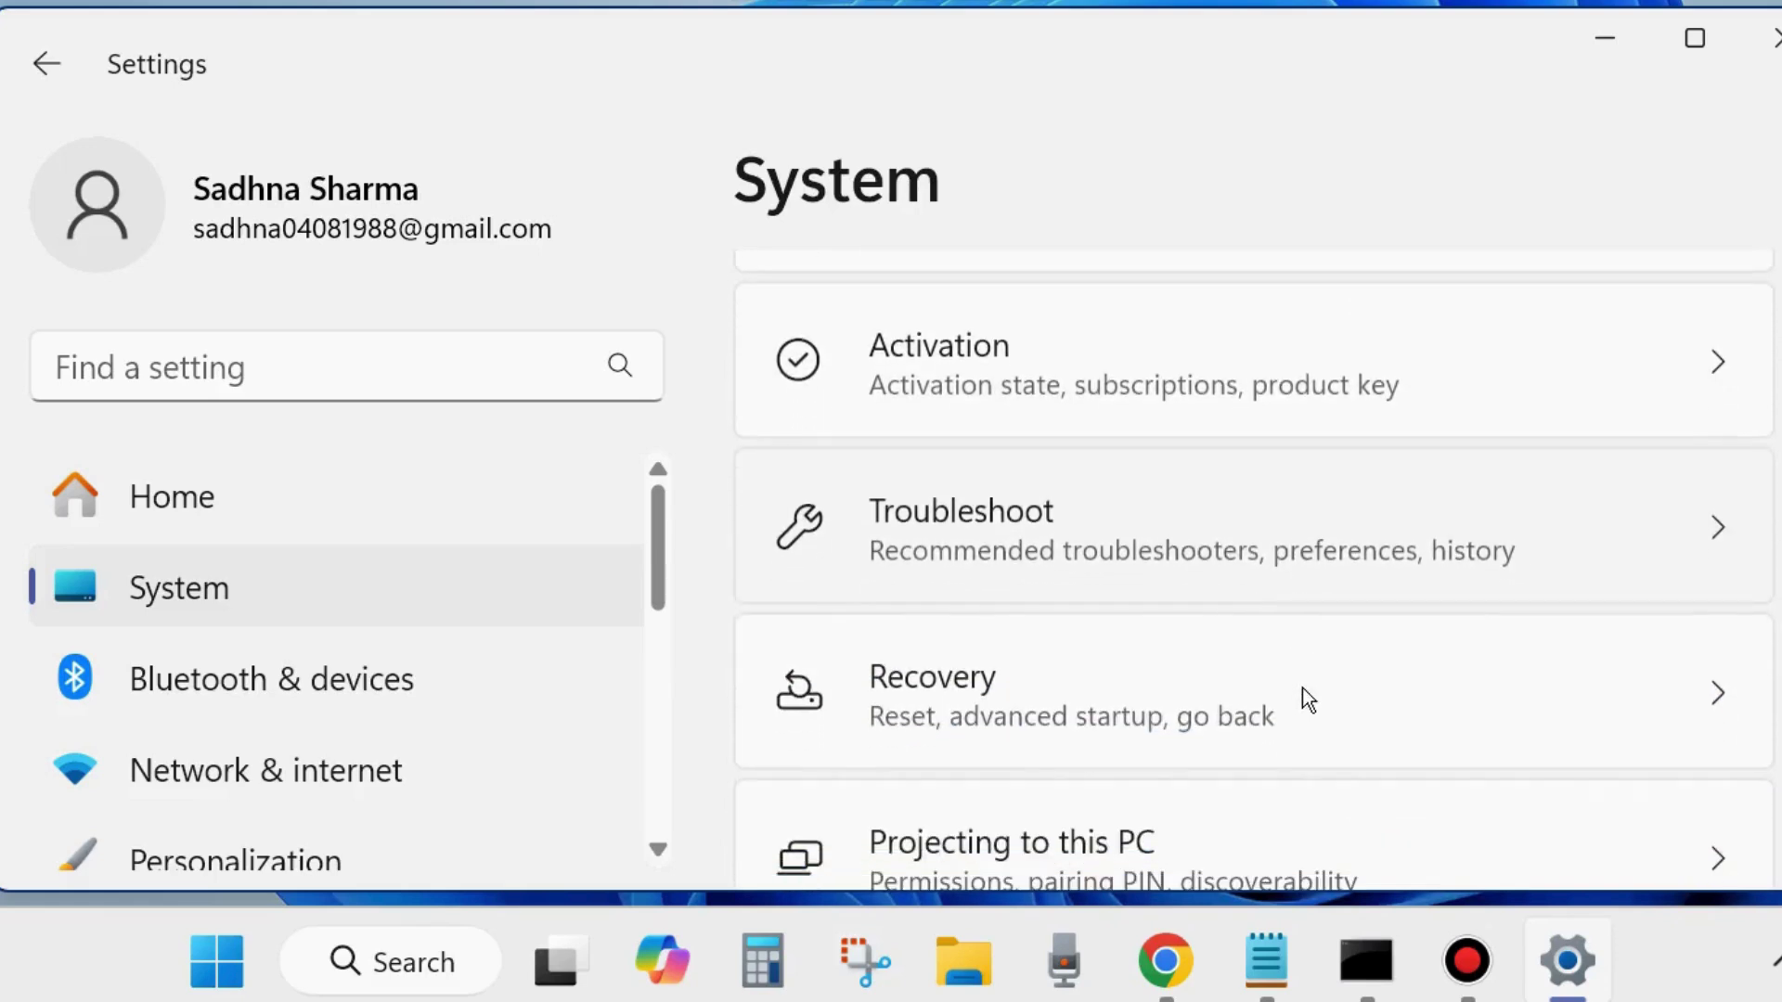
click(959, 537)
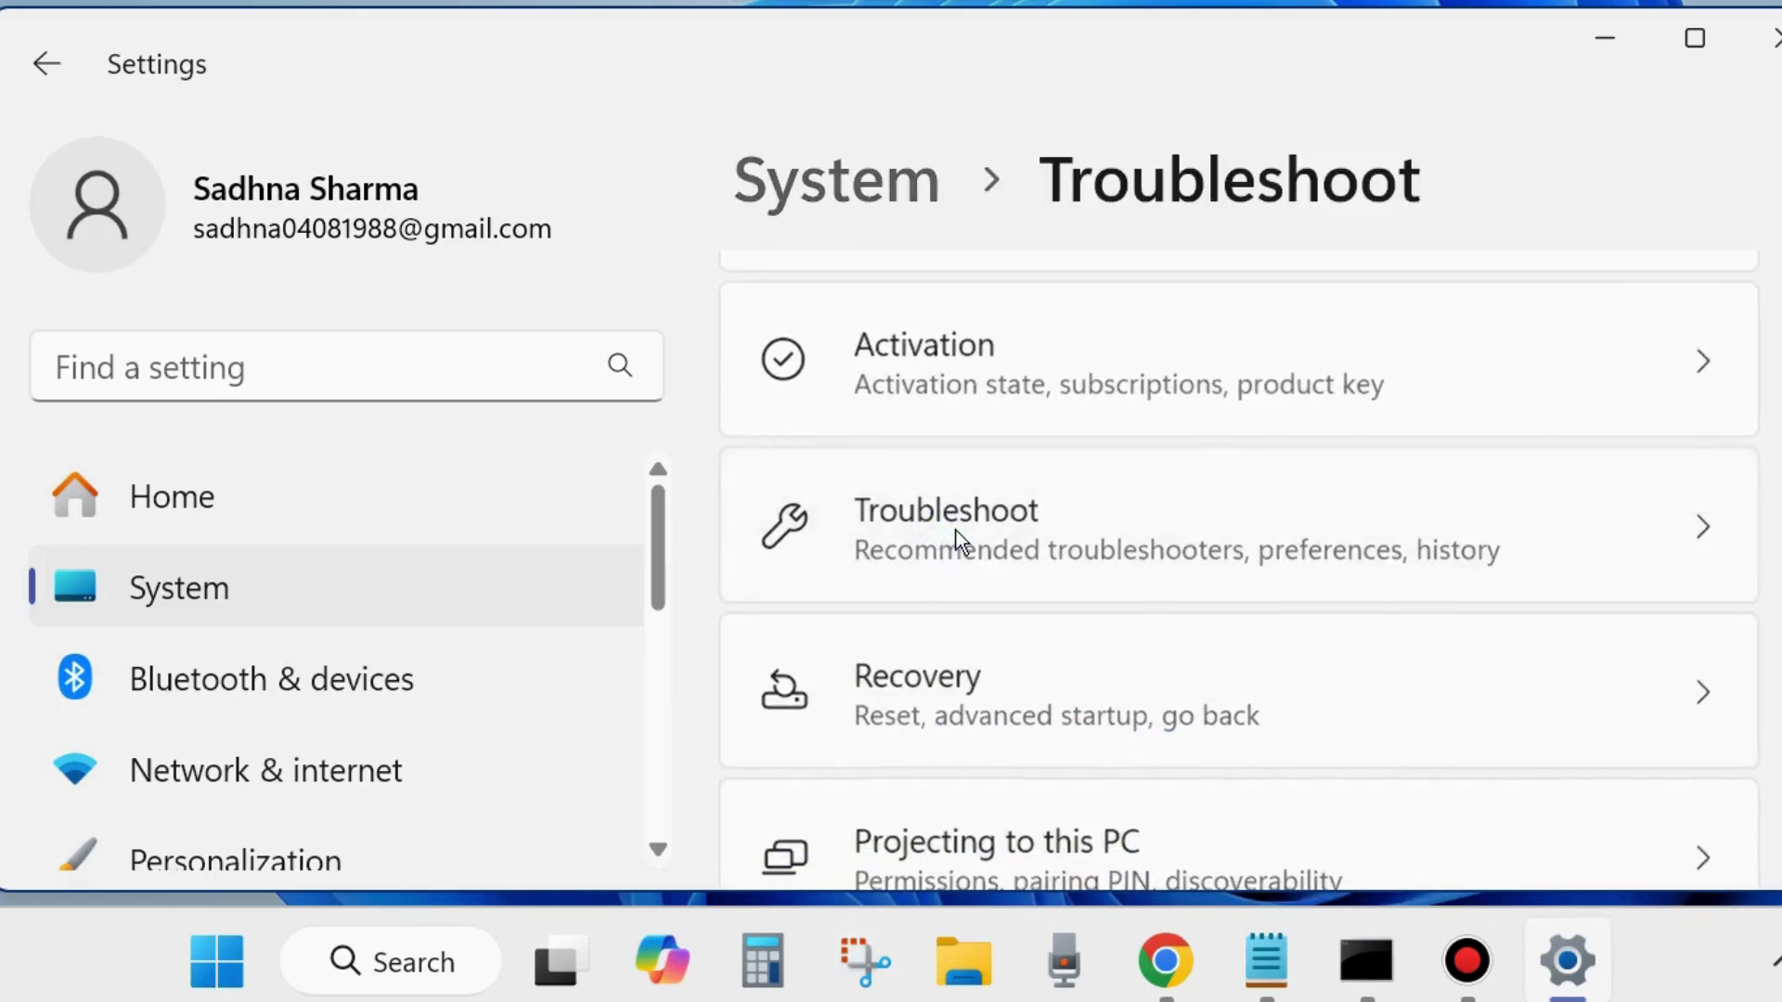
View the list of other troubleshooters, including Network and Internet, and close Settings.
scroll(1116, 598, down, 4)
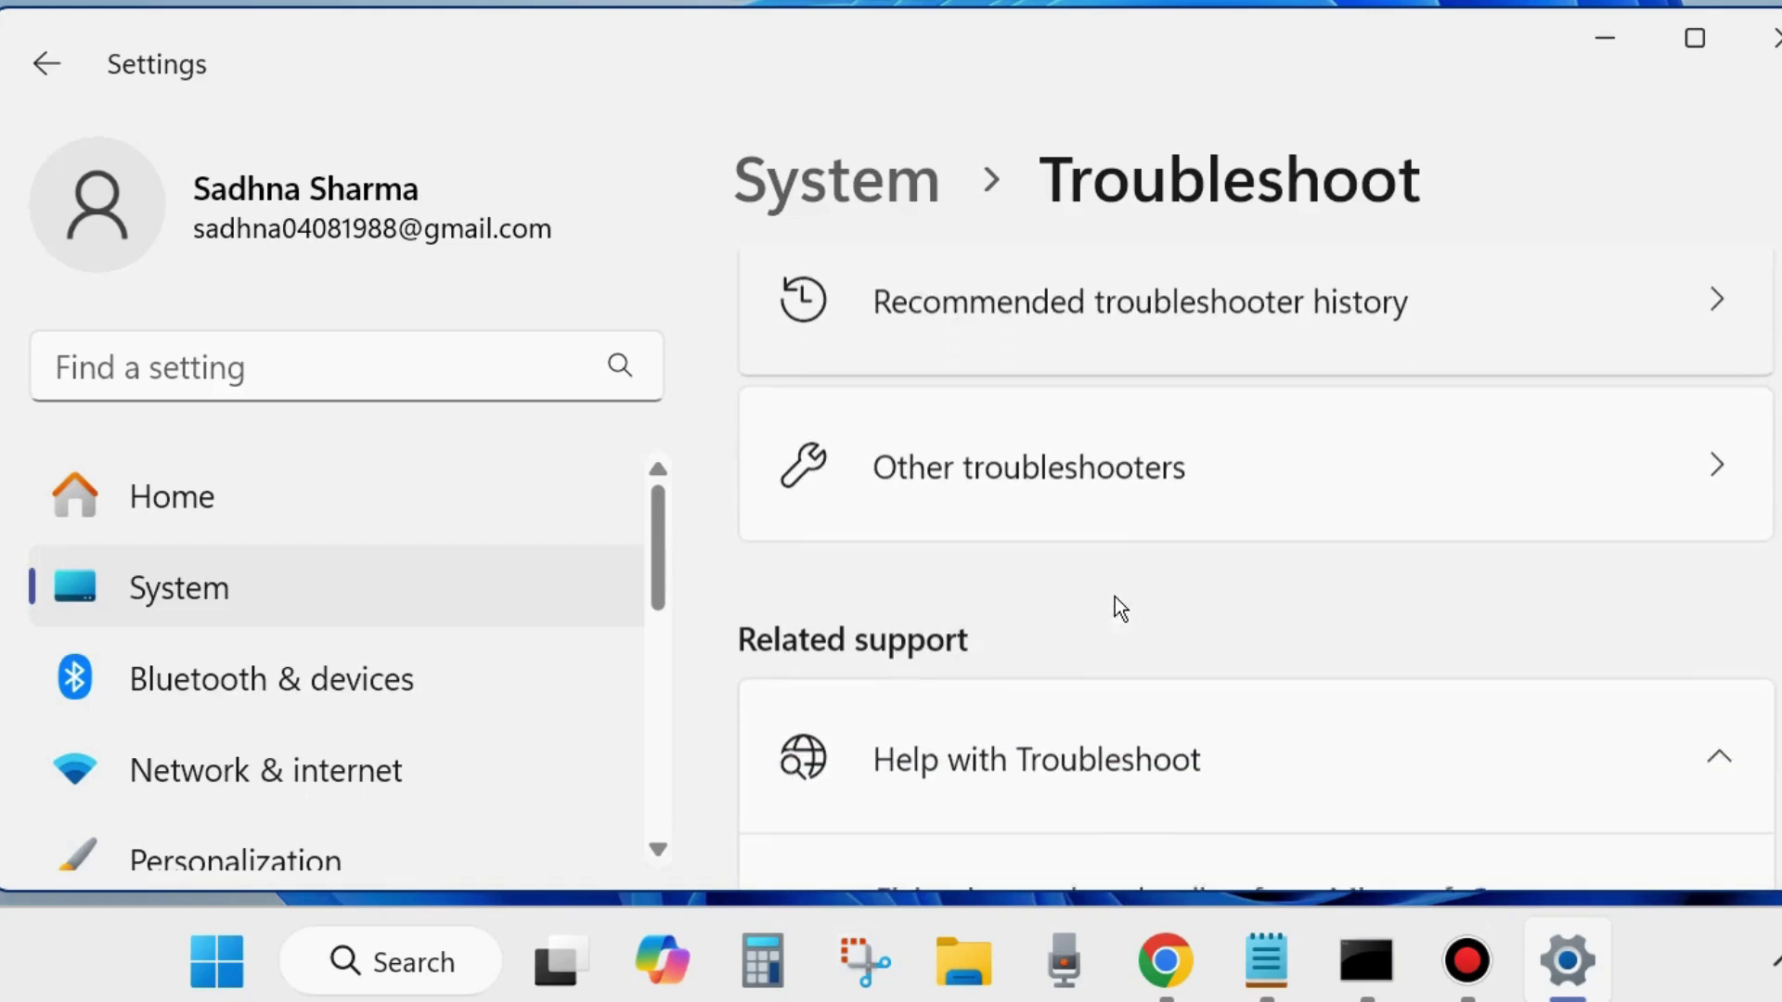
click(1032, 475)
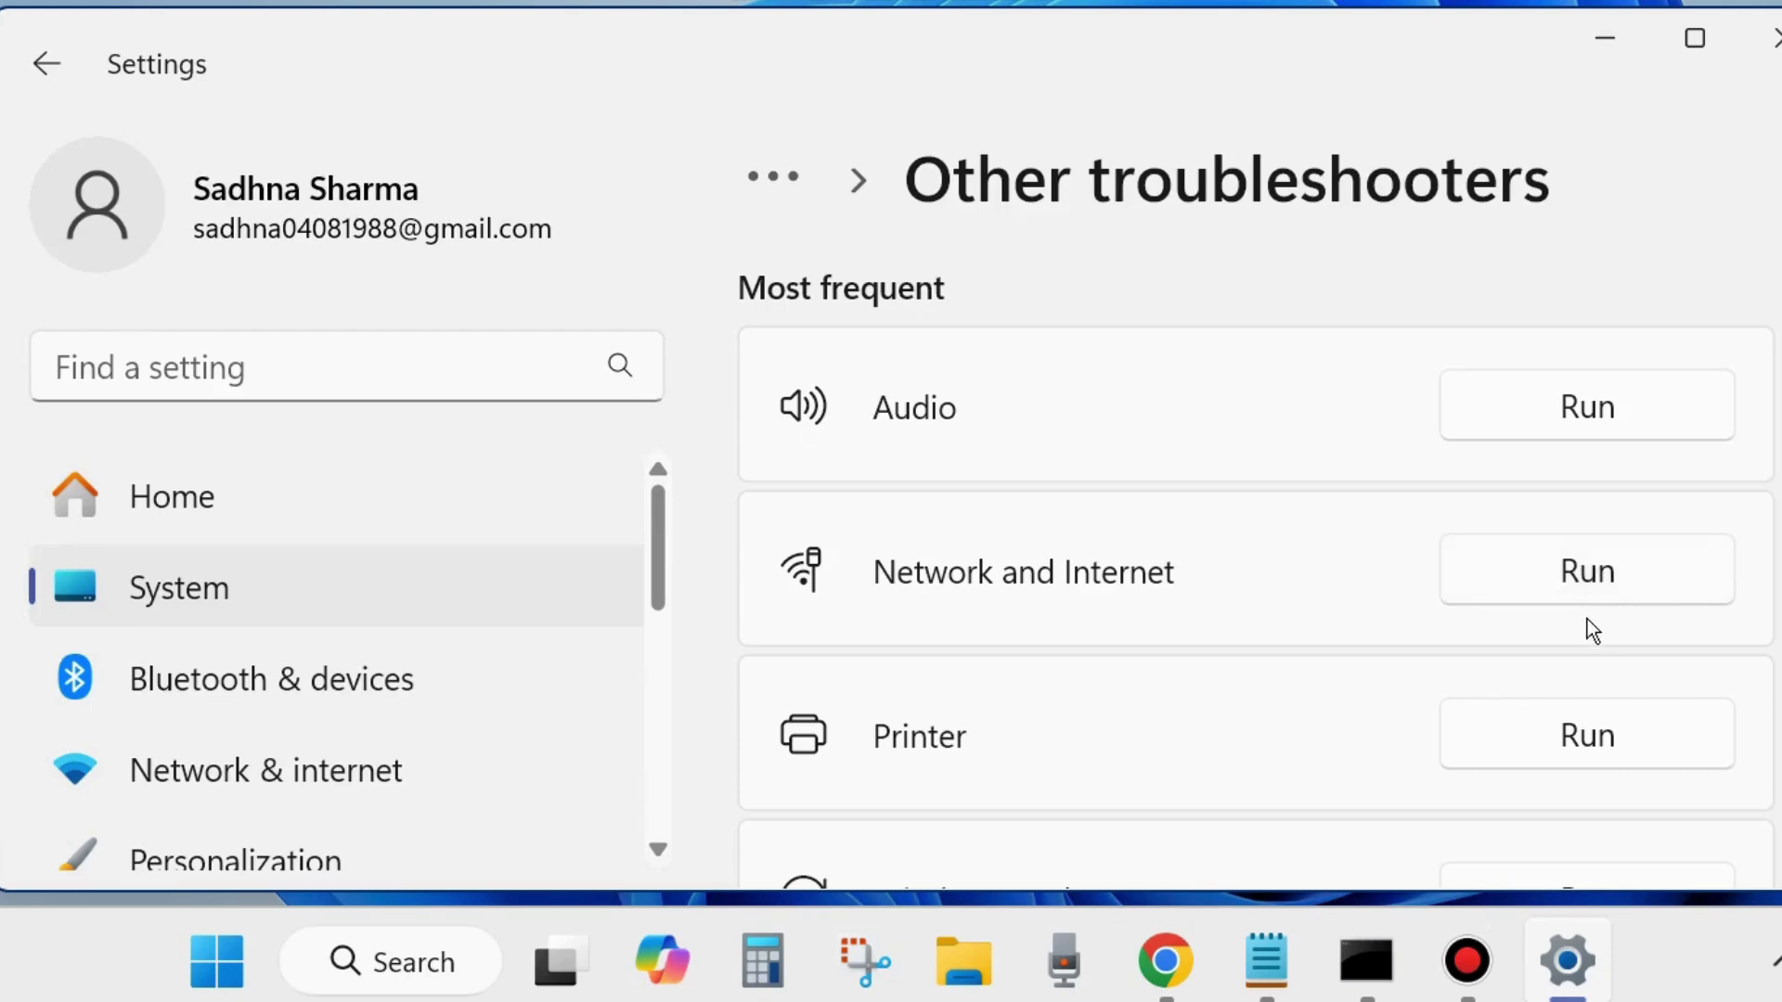
click(1748, 28)
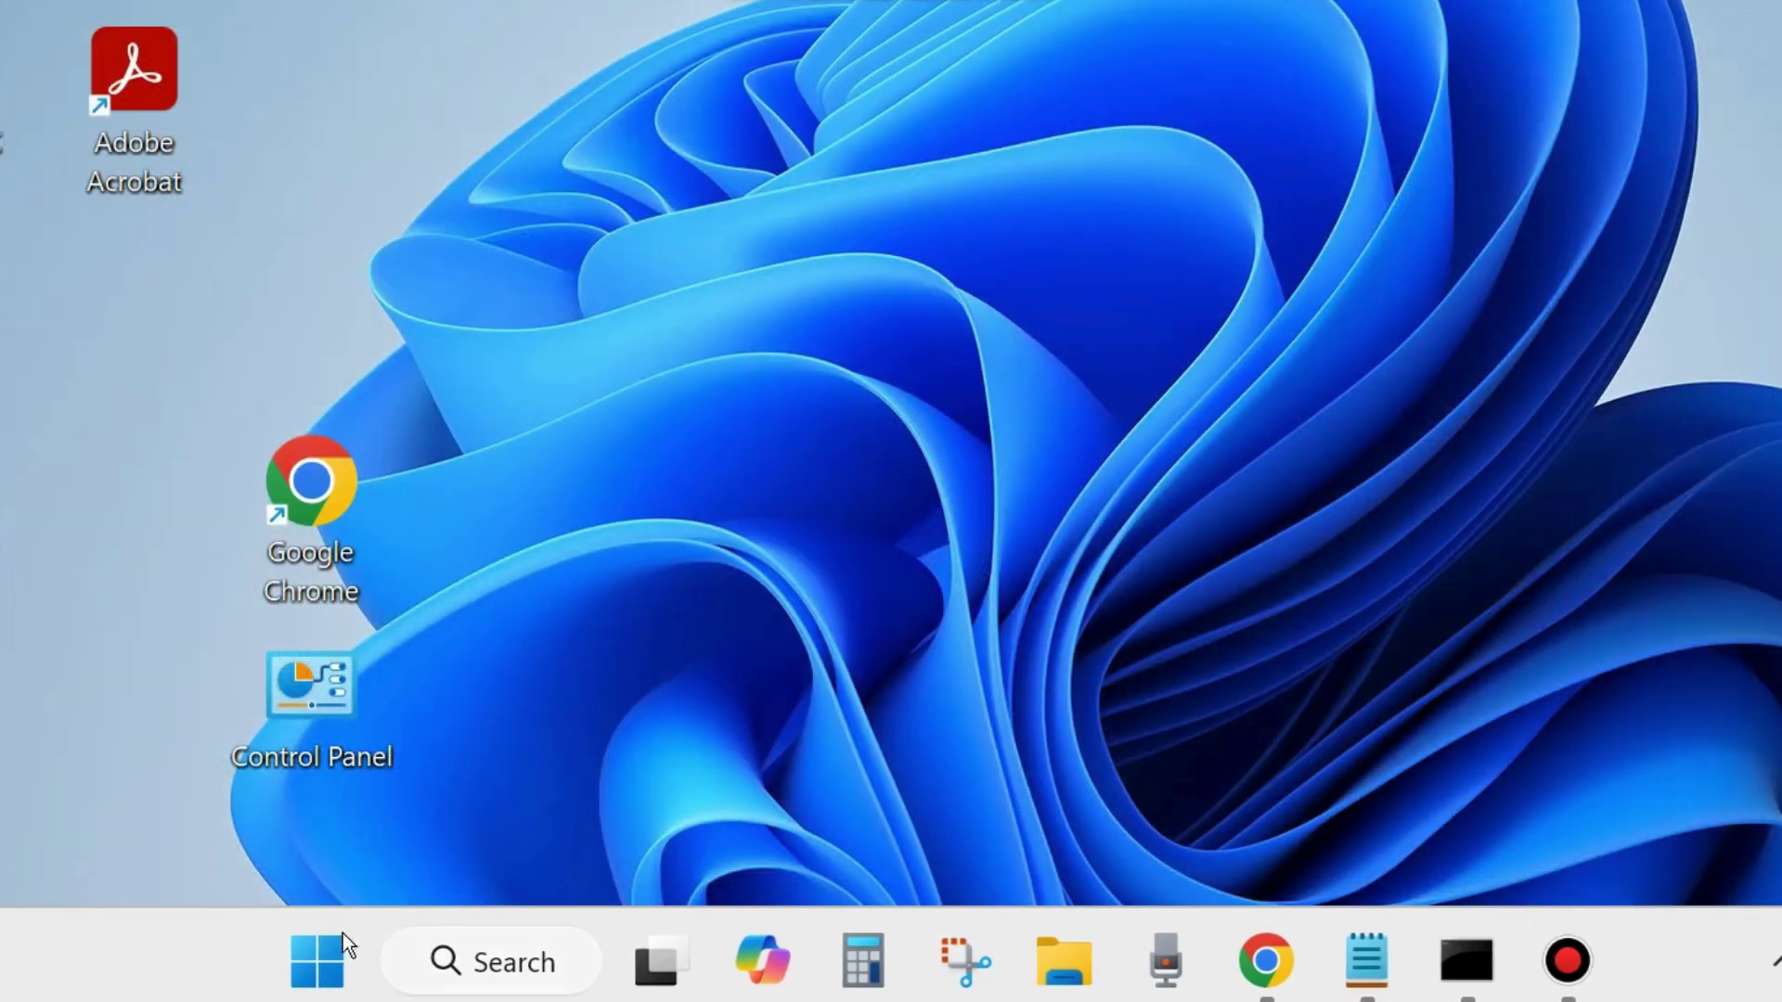
Open the Run dialog and copy the command "msdt.exe -id NetworkDiagnosticsNetworkAdapter" from the Notepad note.
right_click(313, 968)
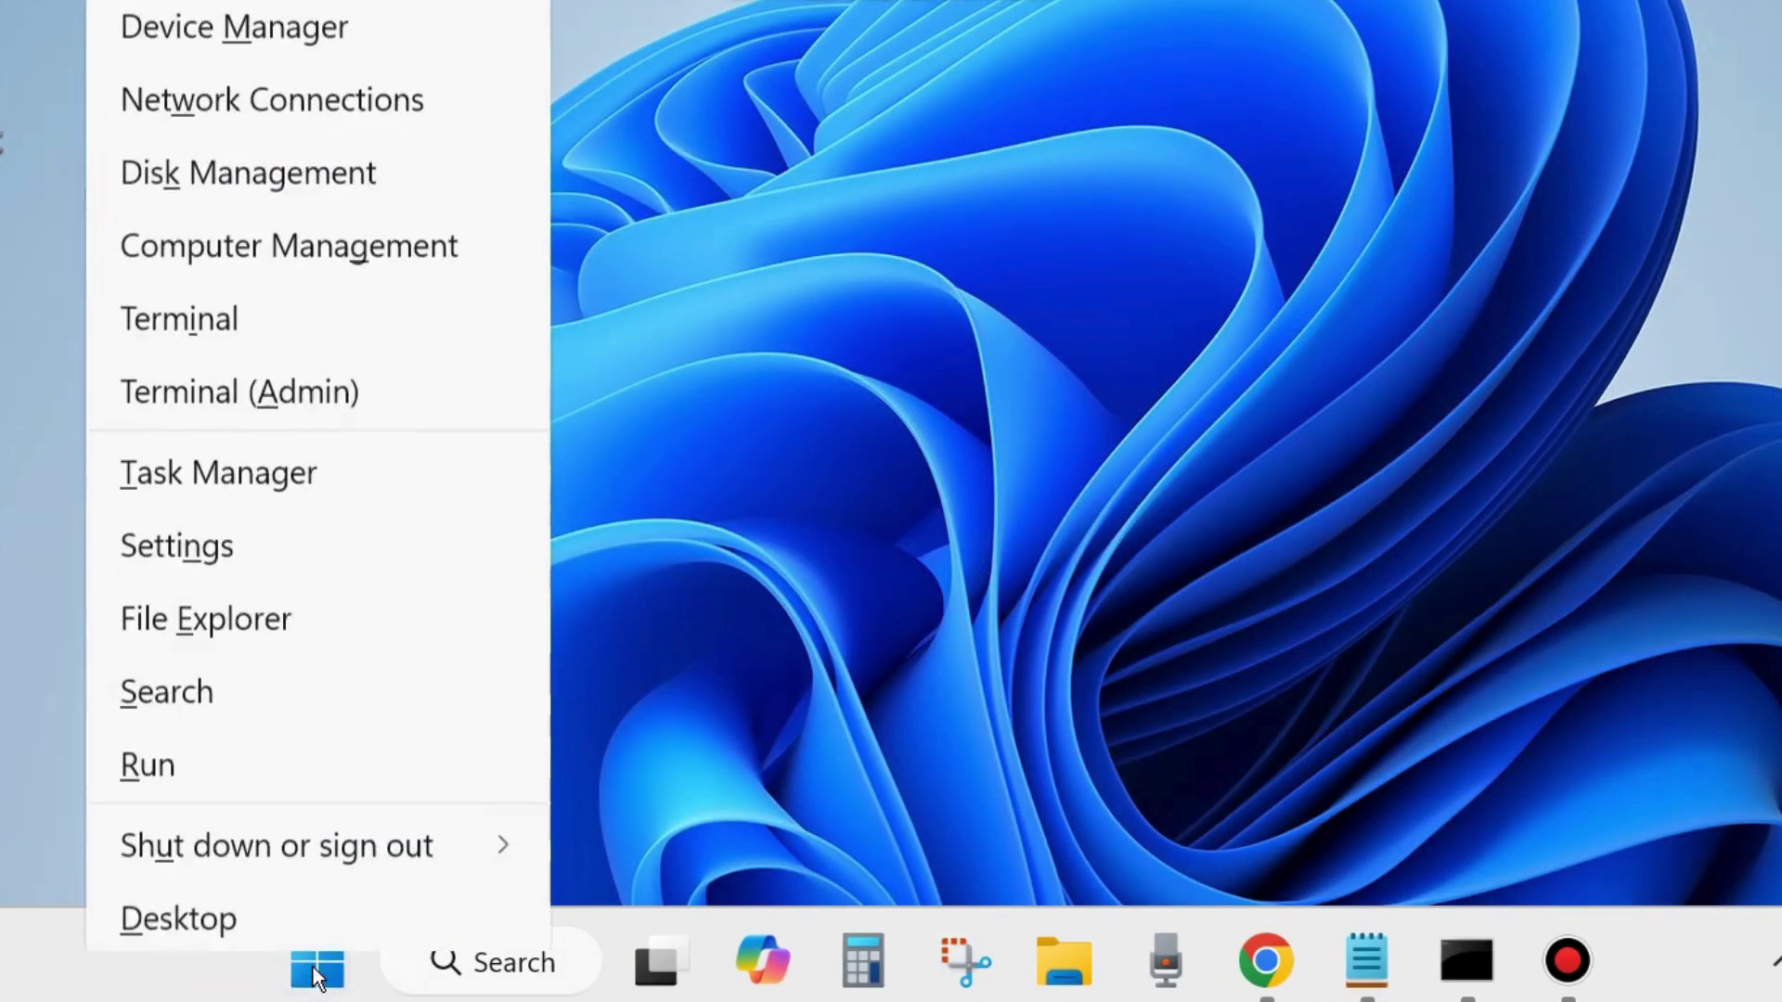
click(147, 760)
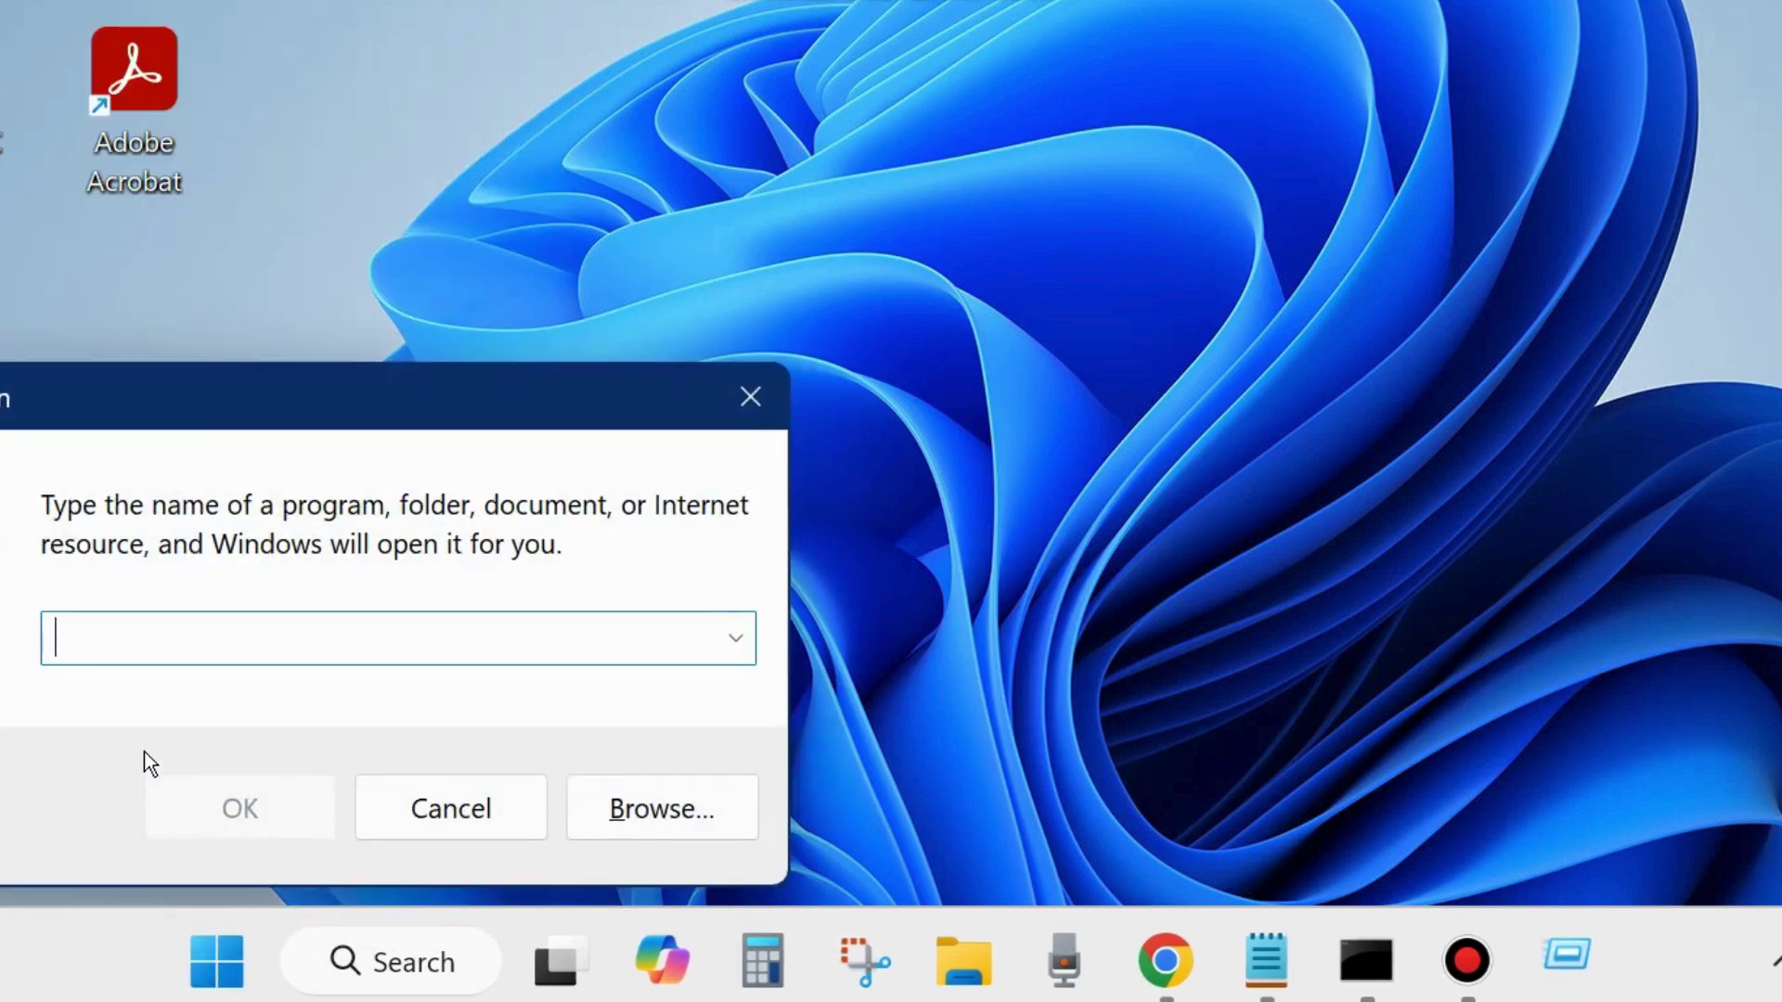
drag(202, 402, 577, 83)
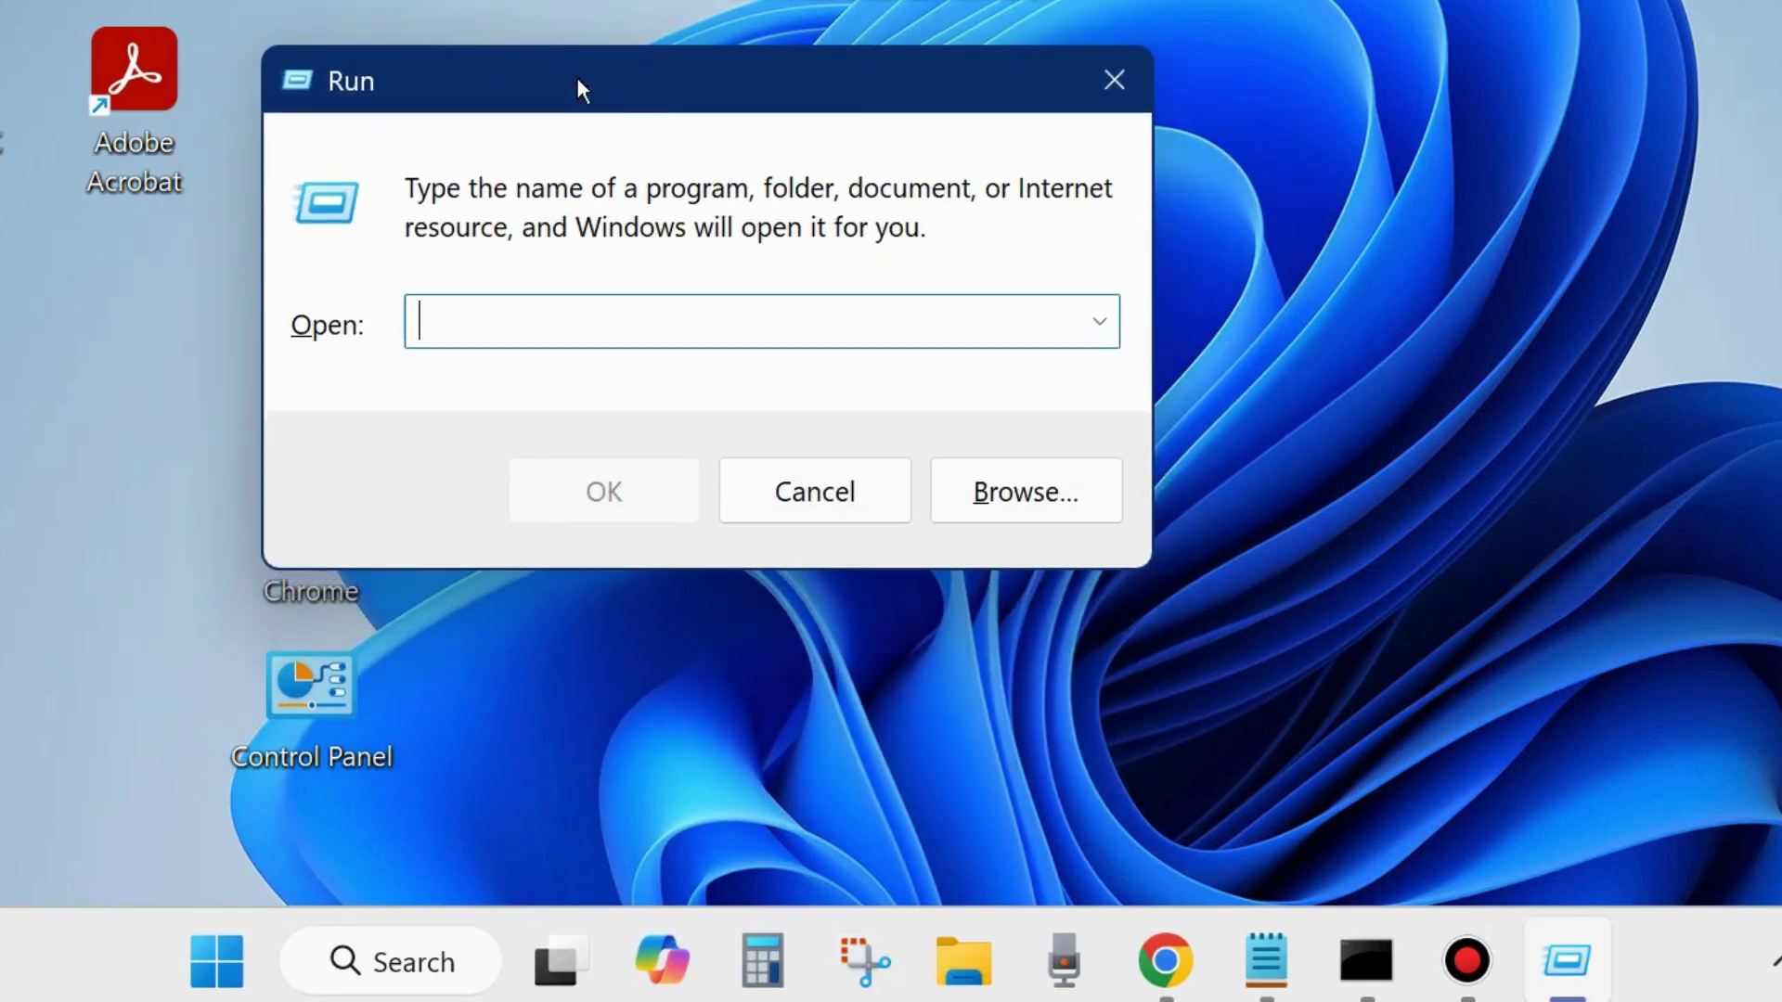
click(1264, 963)
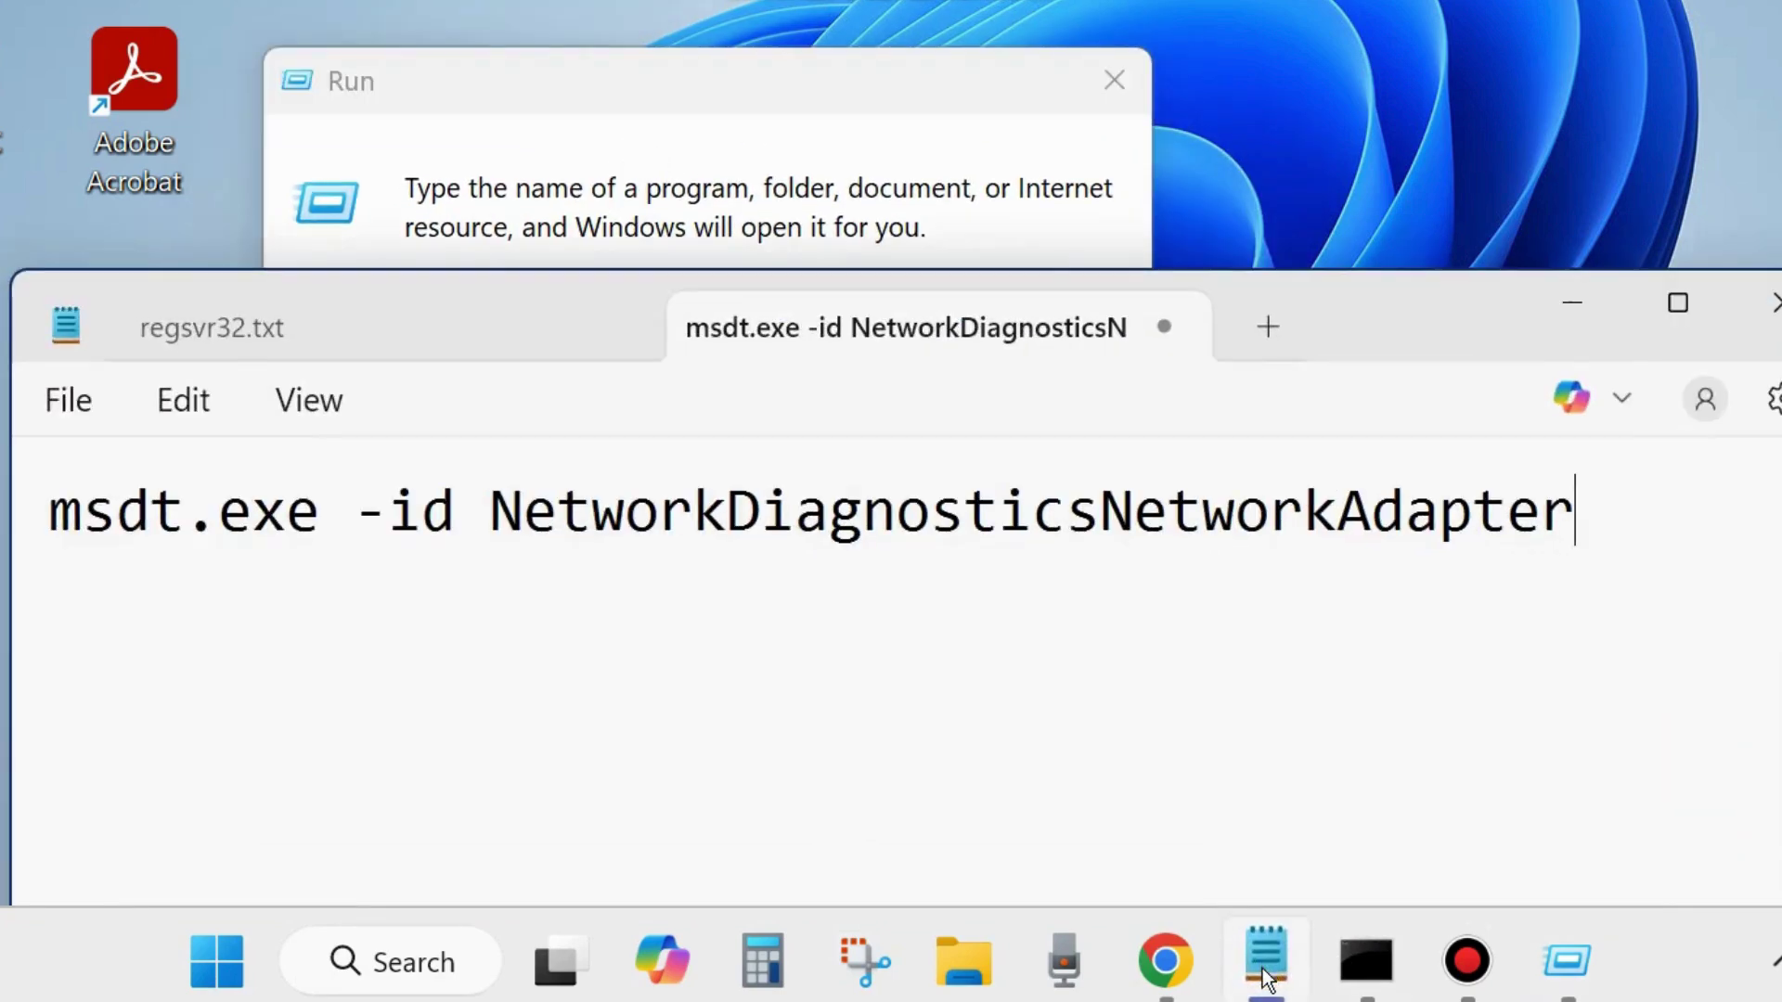
drag(1347, 310, 1368, 490)
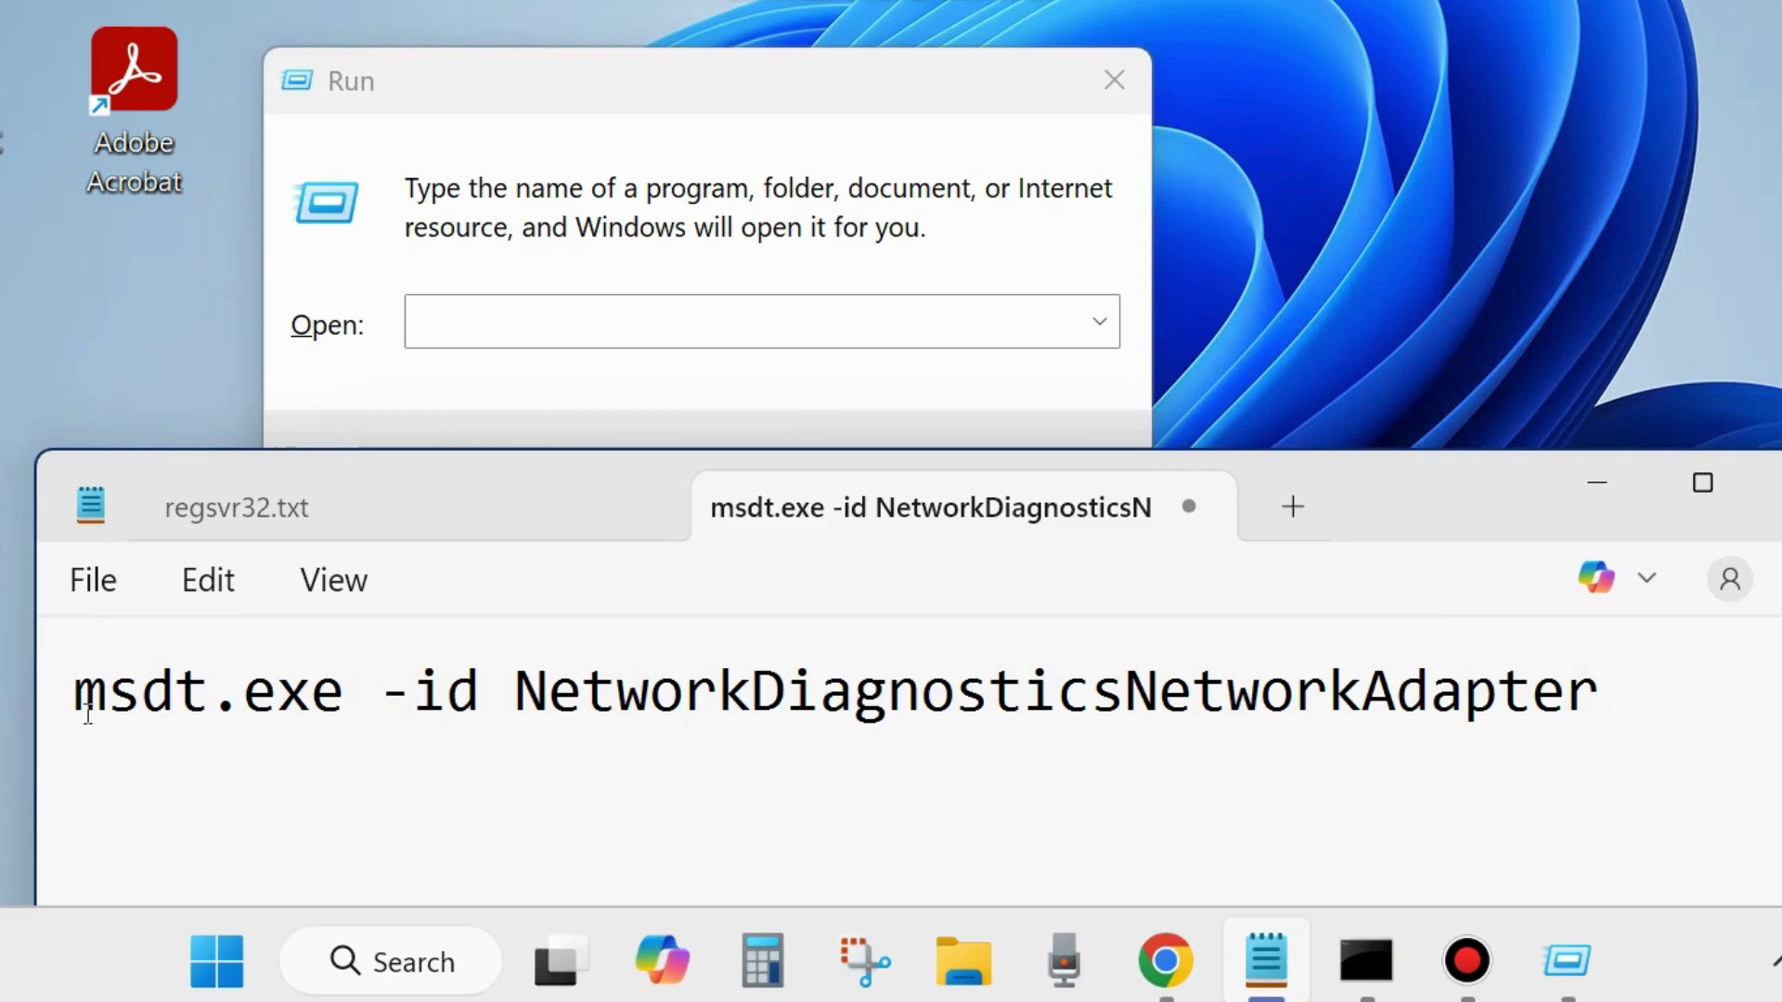
drag(74, 694, 1597, 772)
key(ctrl+c)
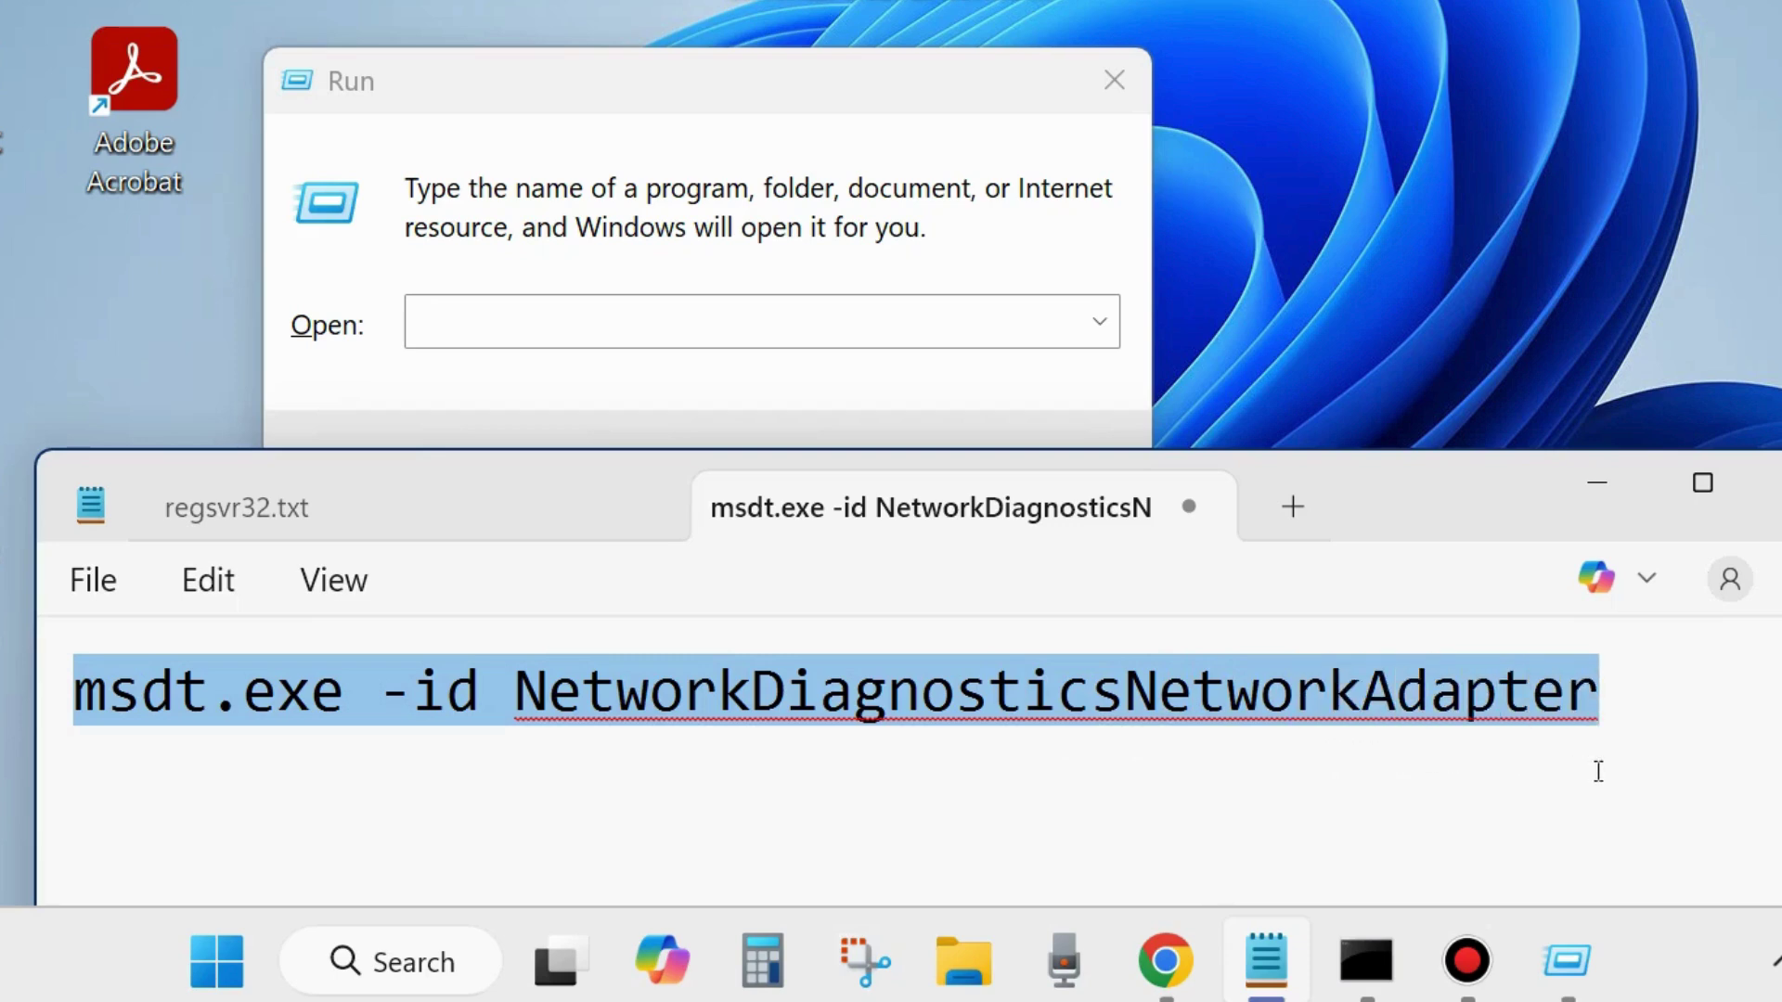
Paste the copied msdt.exe command into the Run dialog and execute it to launch the Network Adapter troubleshooter.
click(542, 330)
key(ctrl+v)
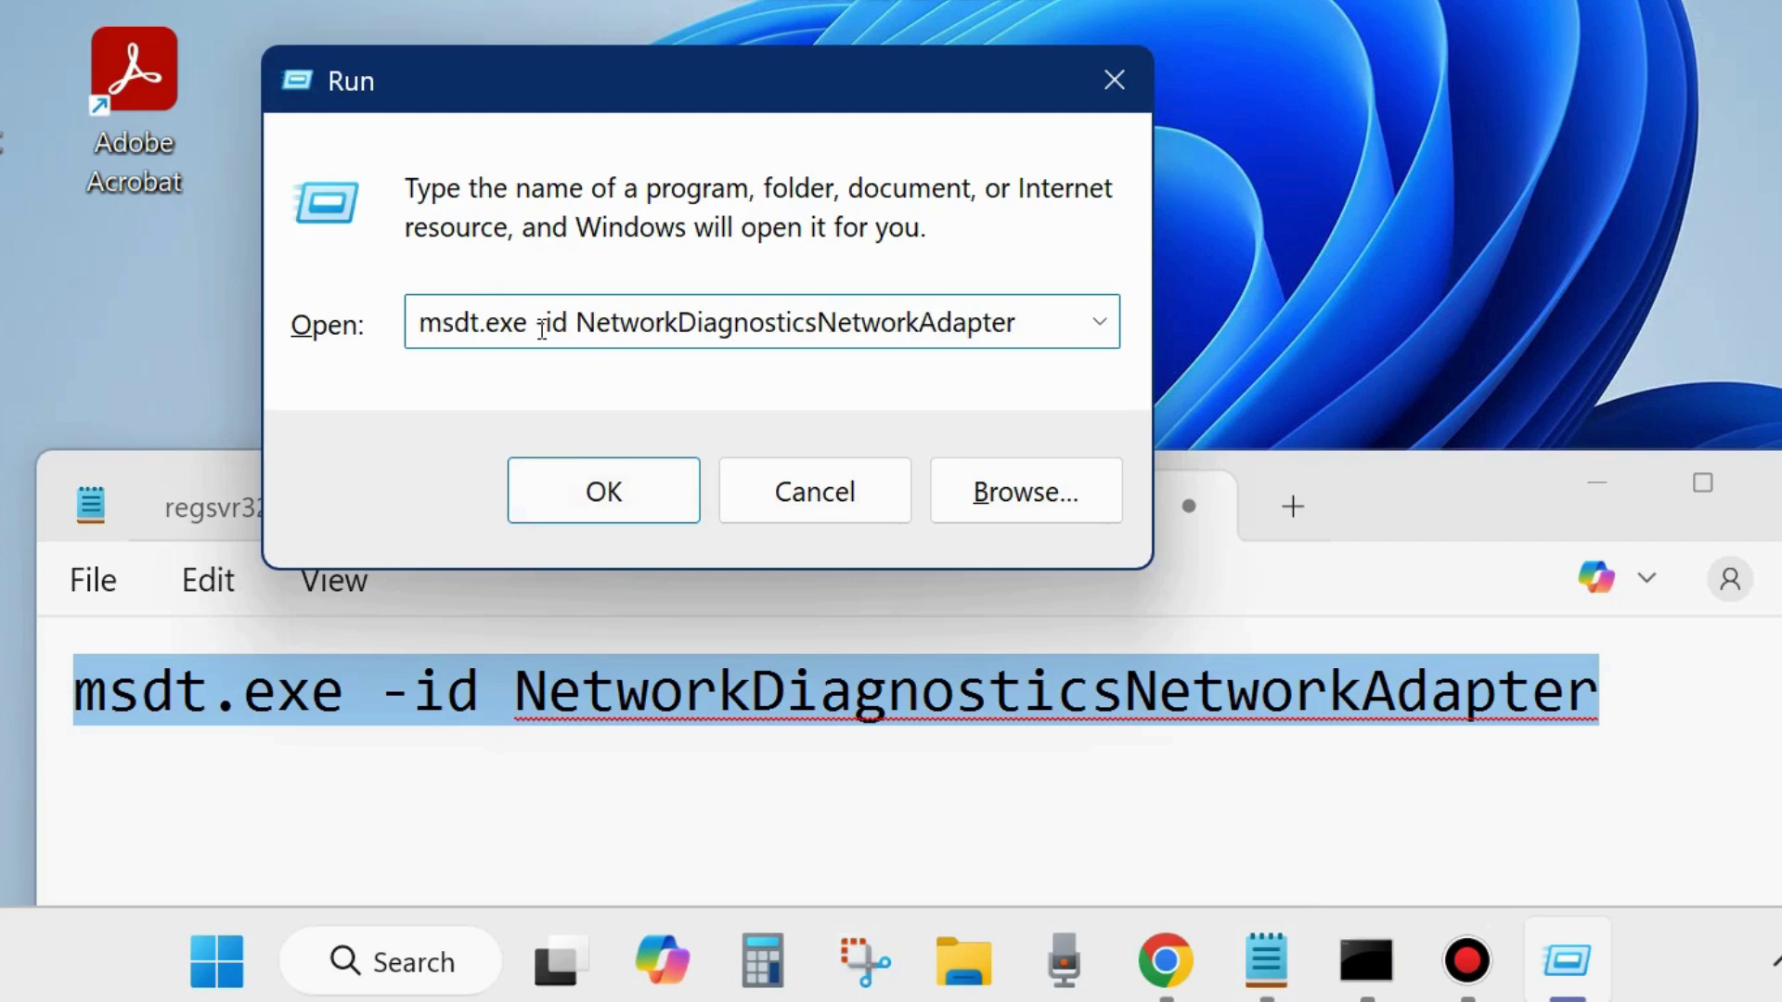
click(605, 498)
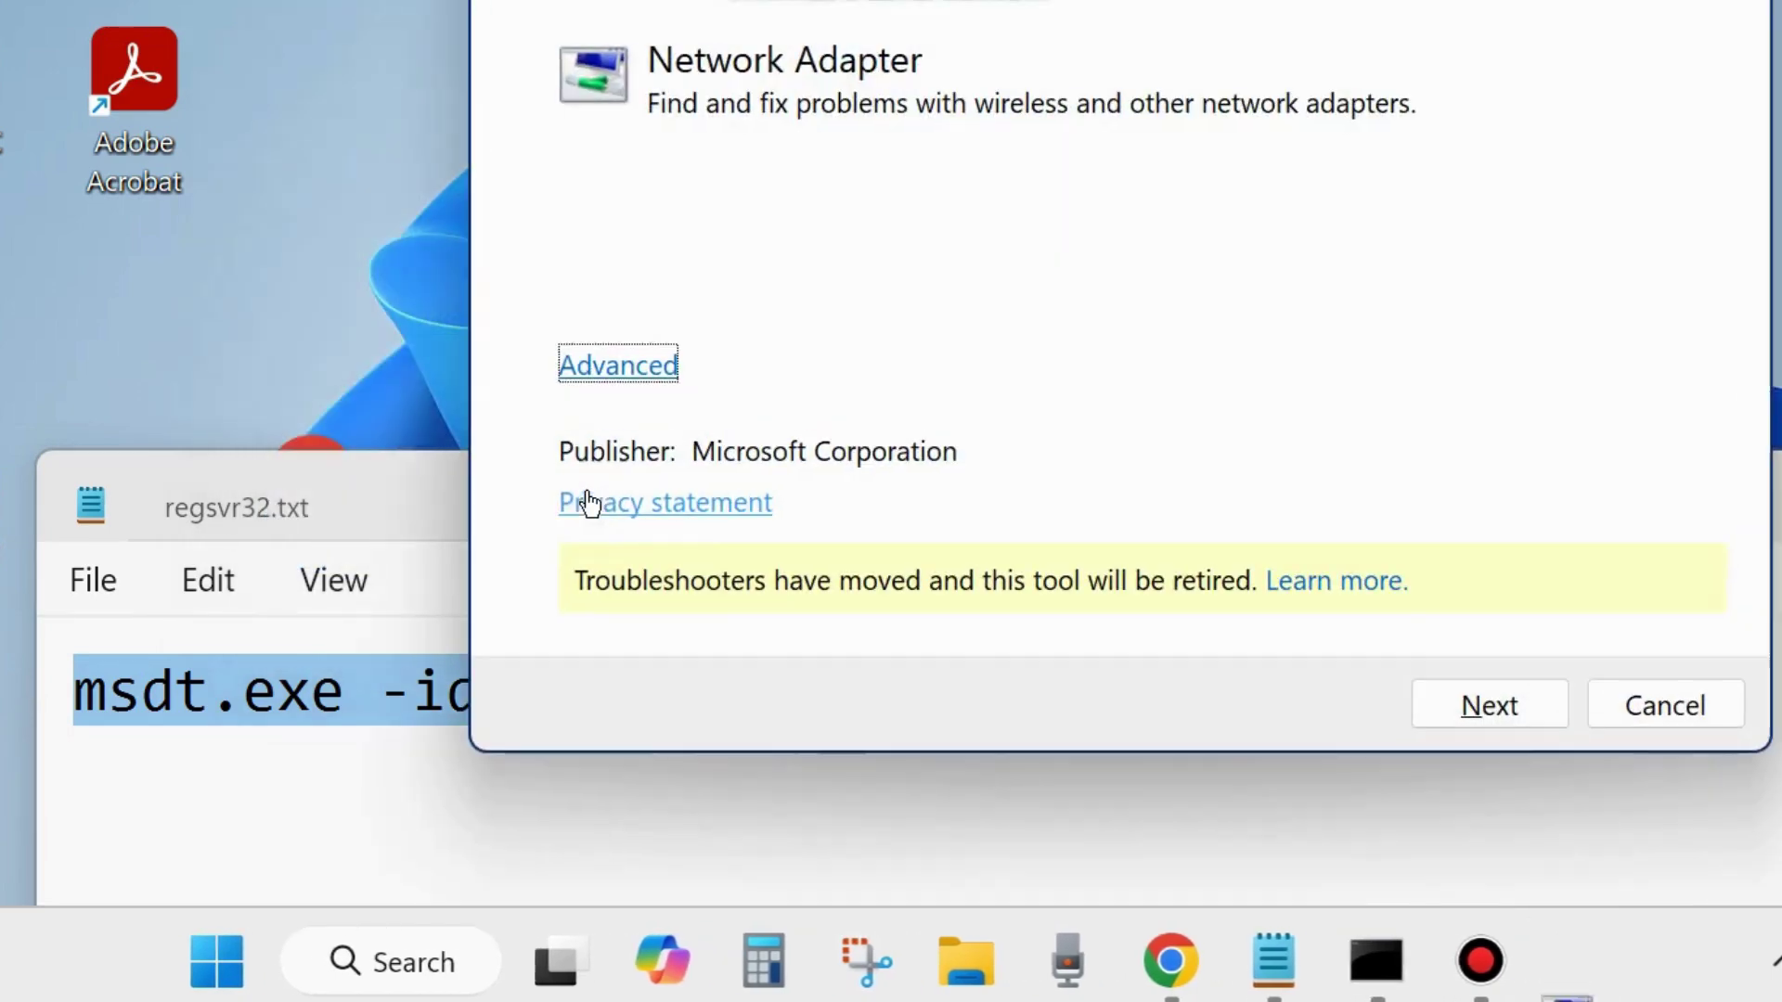
Show the advanced options of the Network Adapter troubleshooter and start detecting problems with automatic repairs enabled.
drag(1196, 0, 1000, 102)
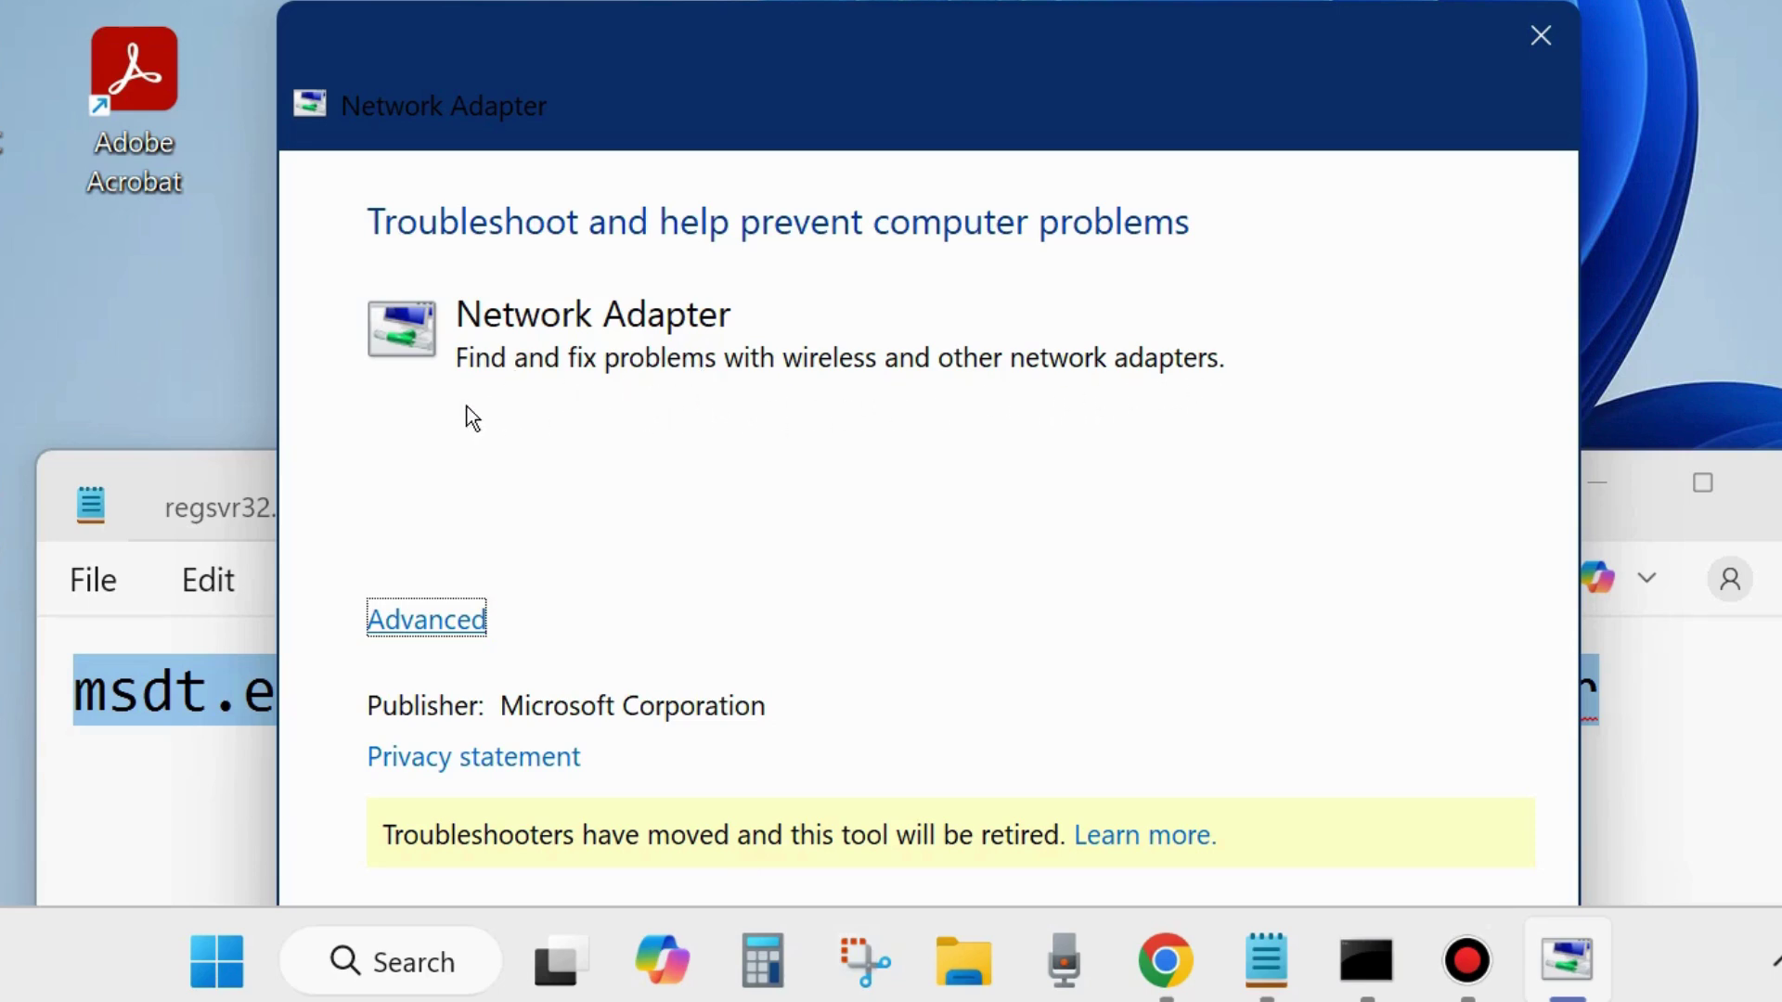
click(414, 624)
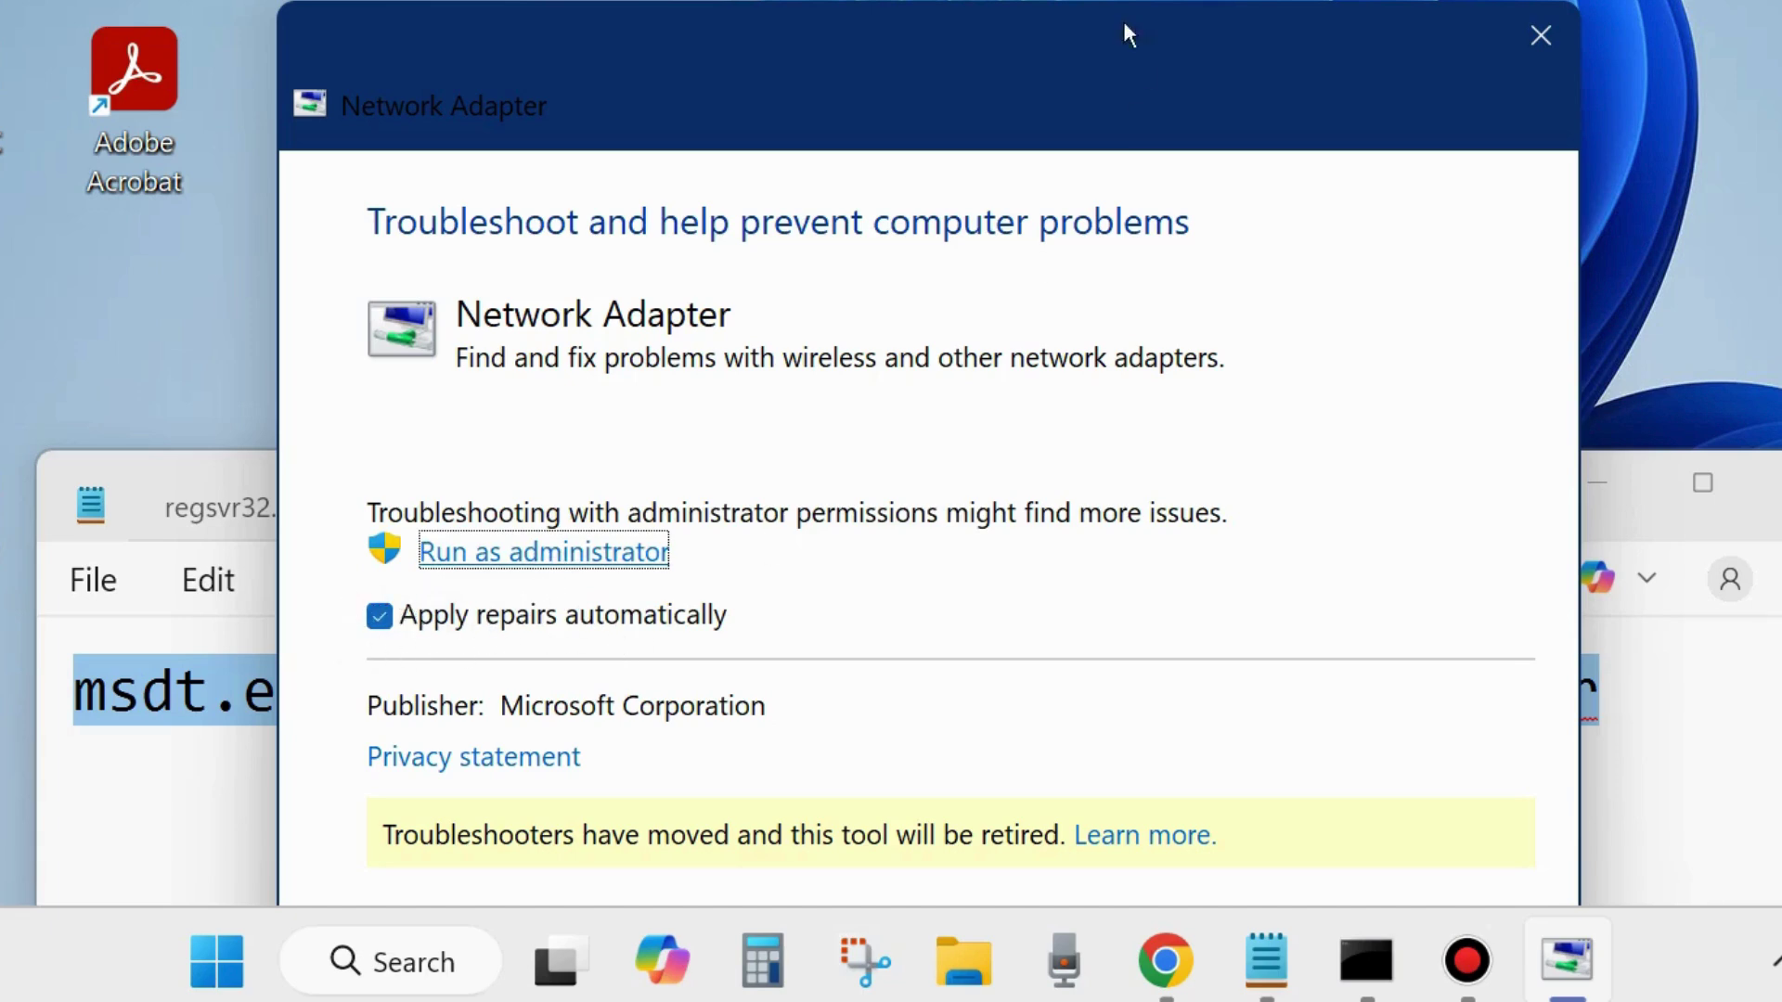
drag(961, 94, 961, 5)
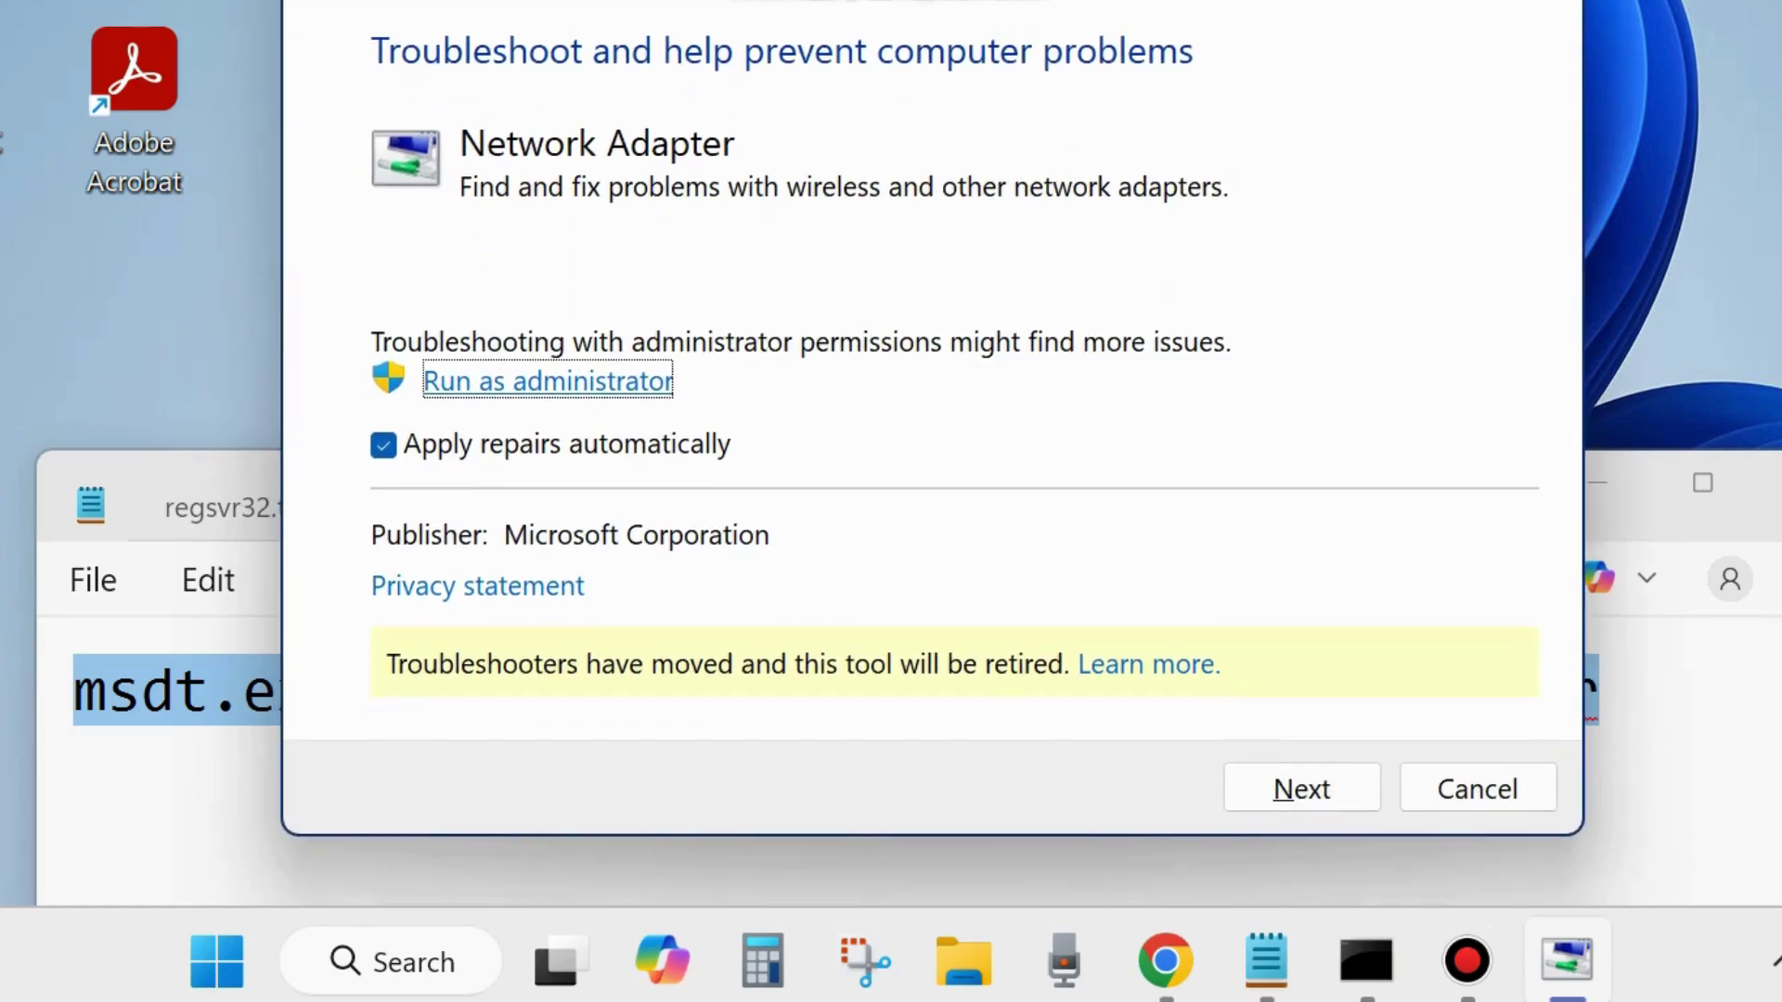
click(1305, 786)
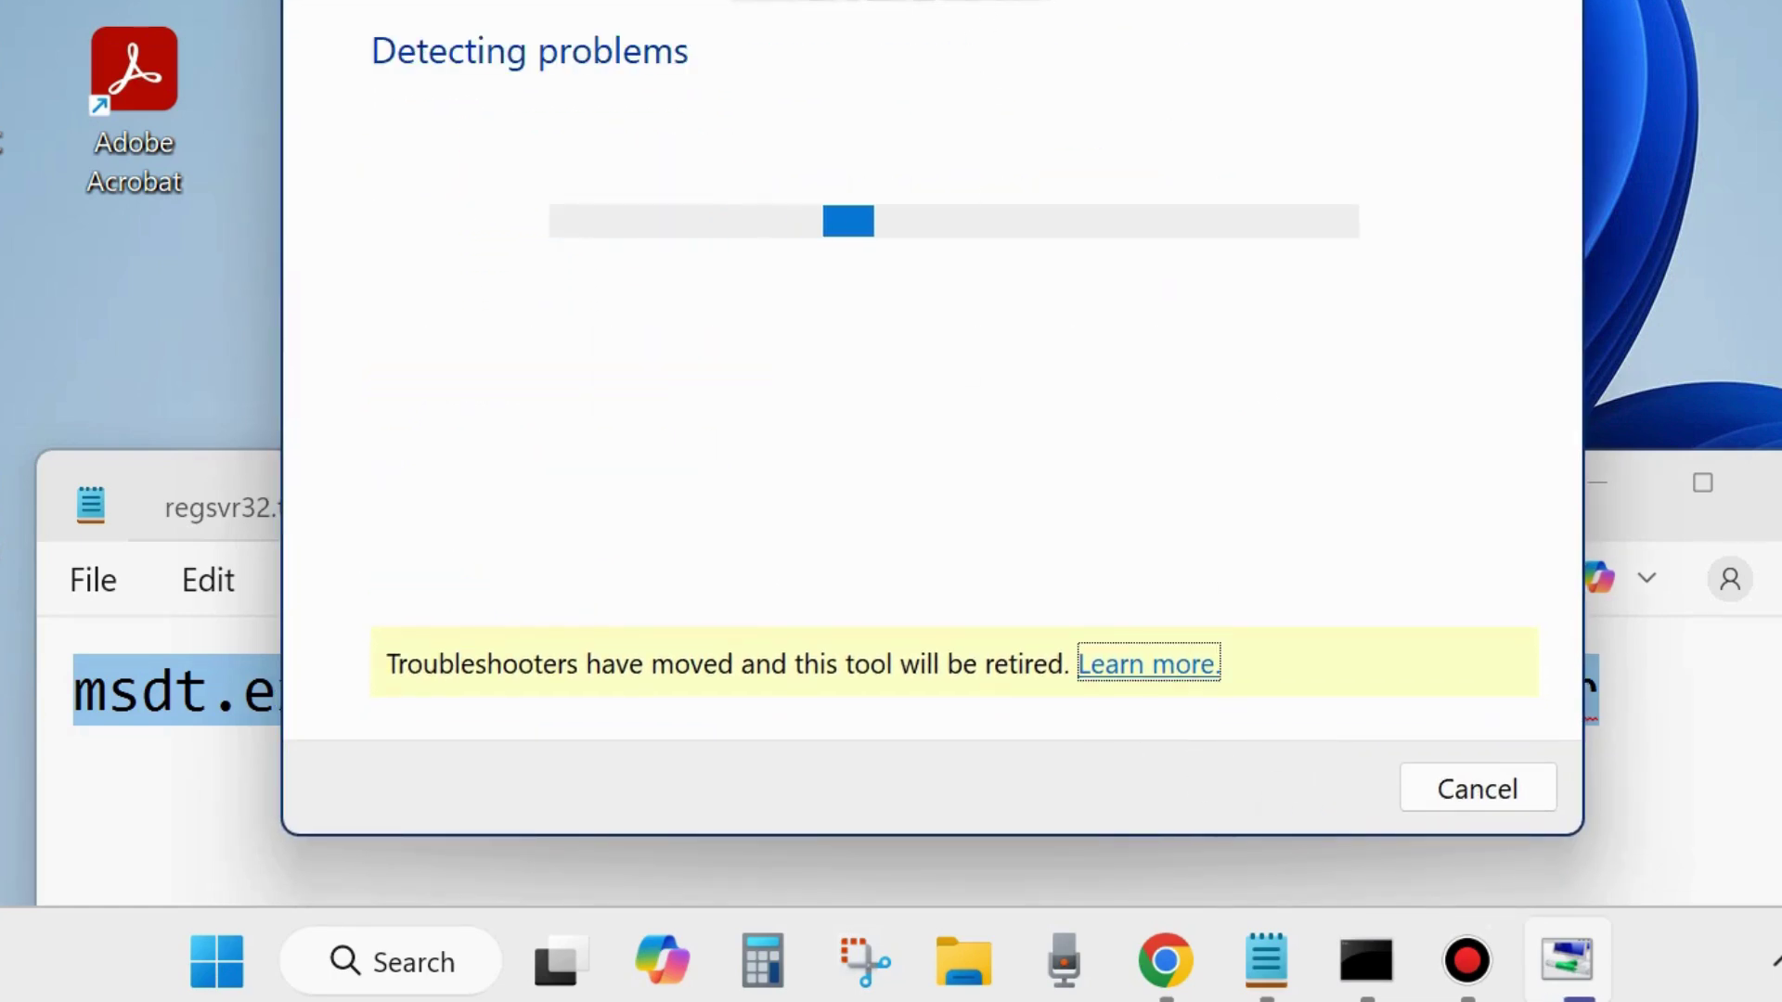
Diagnose all network adapters, close the troubleshooter and minimize the Notepad window.
drag(1011, 0, 978, 30)
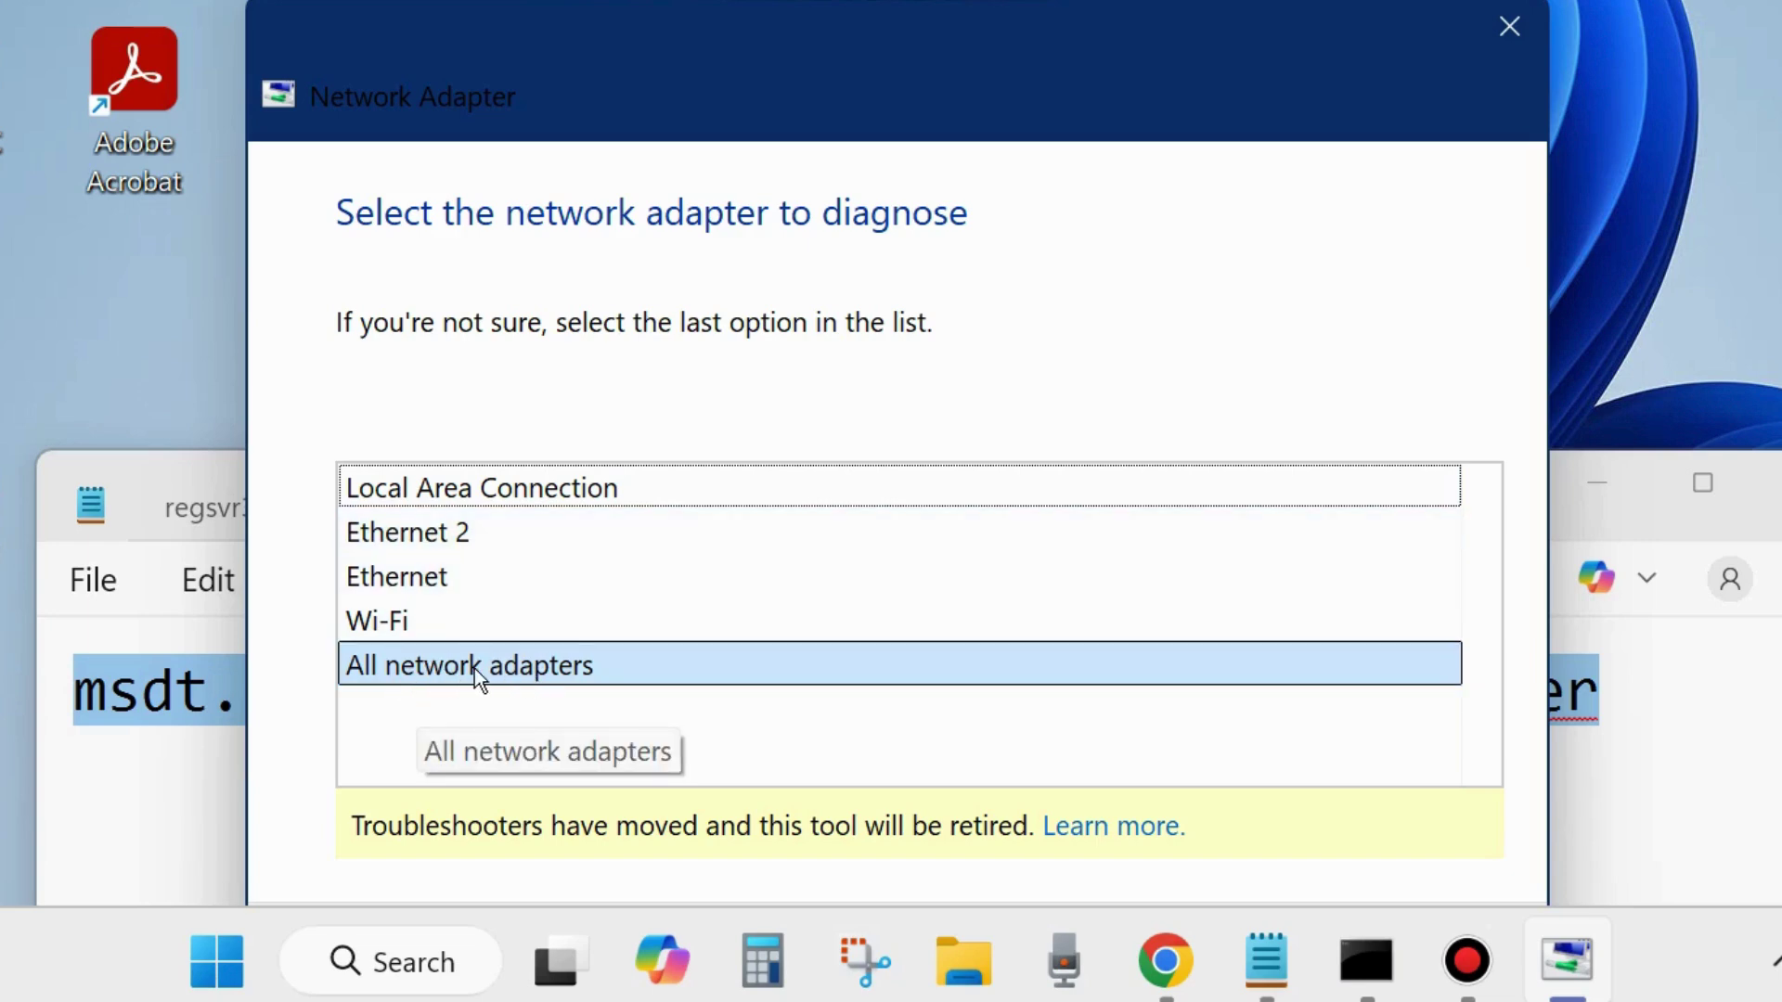
drag(892, 57, 889, 1)
click(1268, 818)
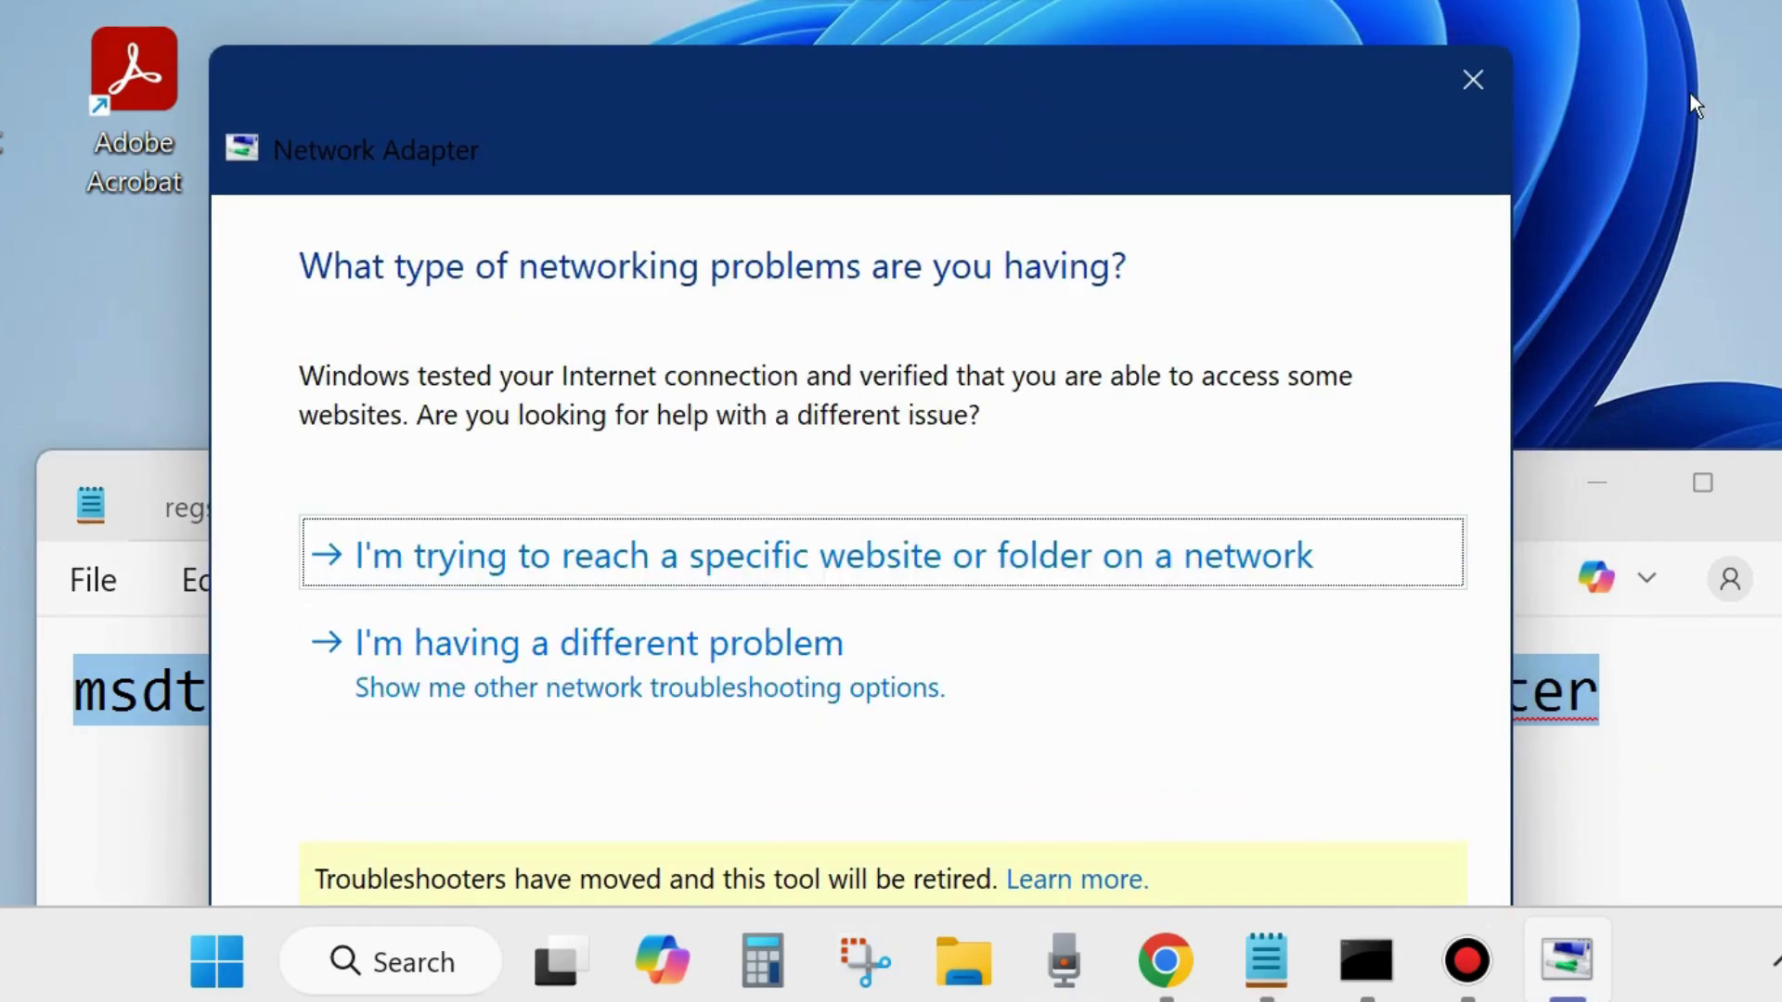
click(1483, 75)
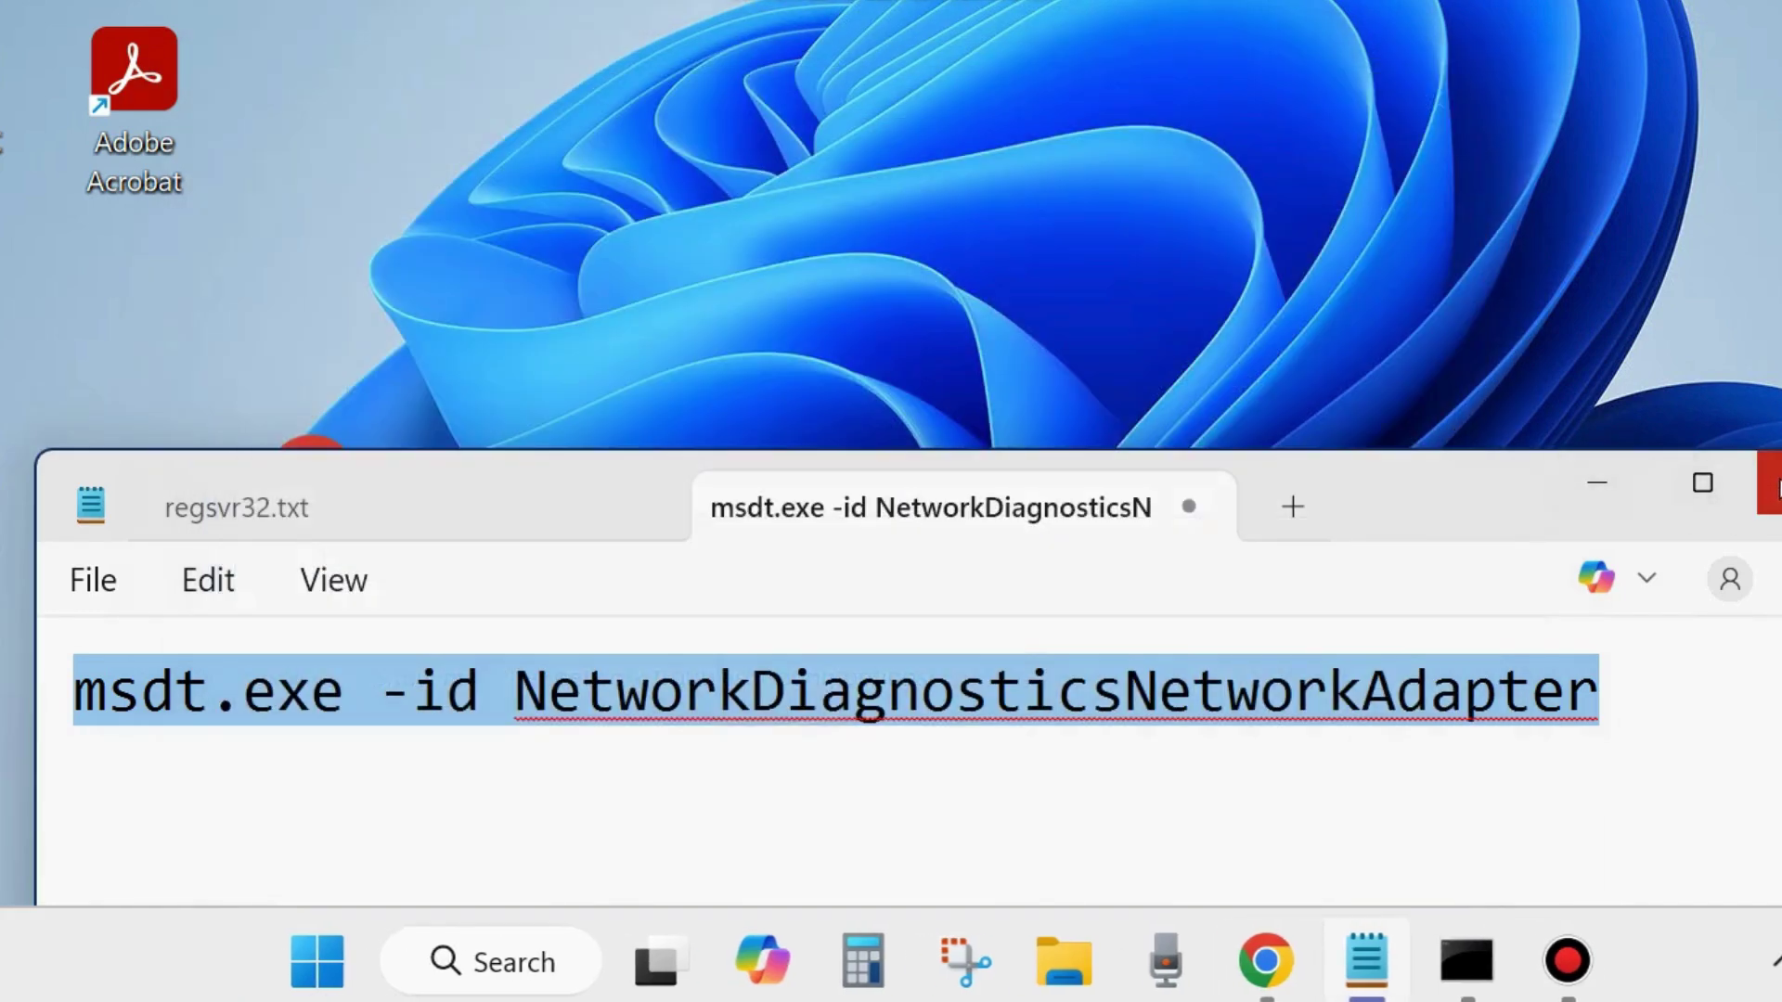
click(1597, 480)
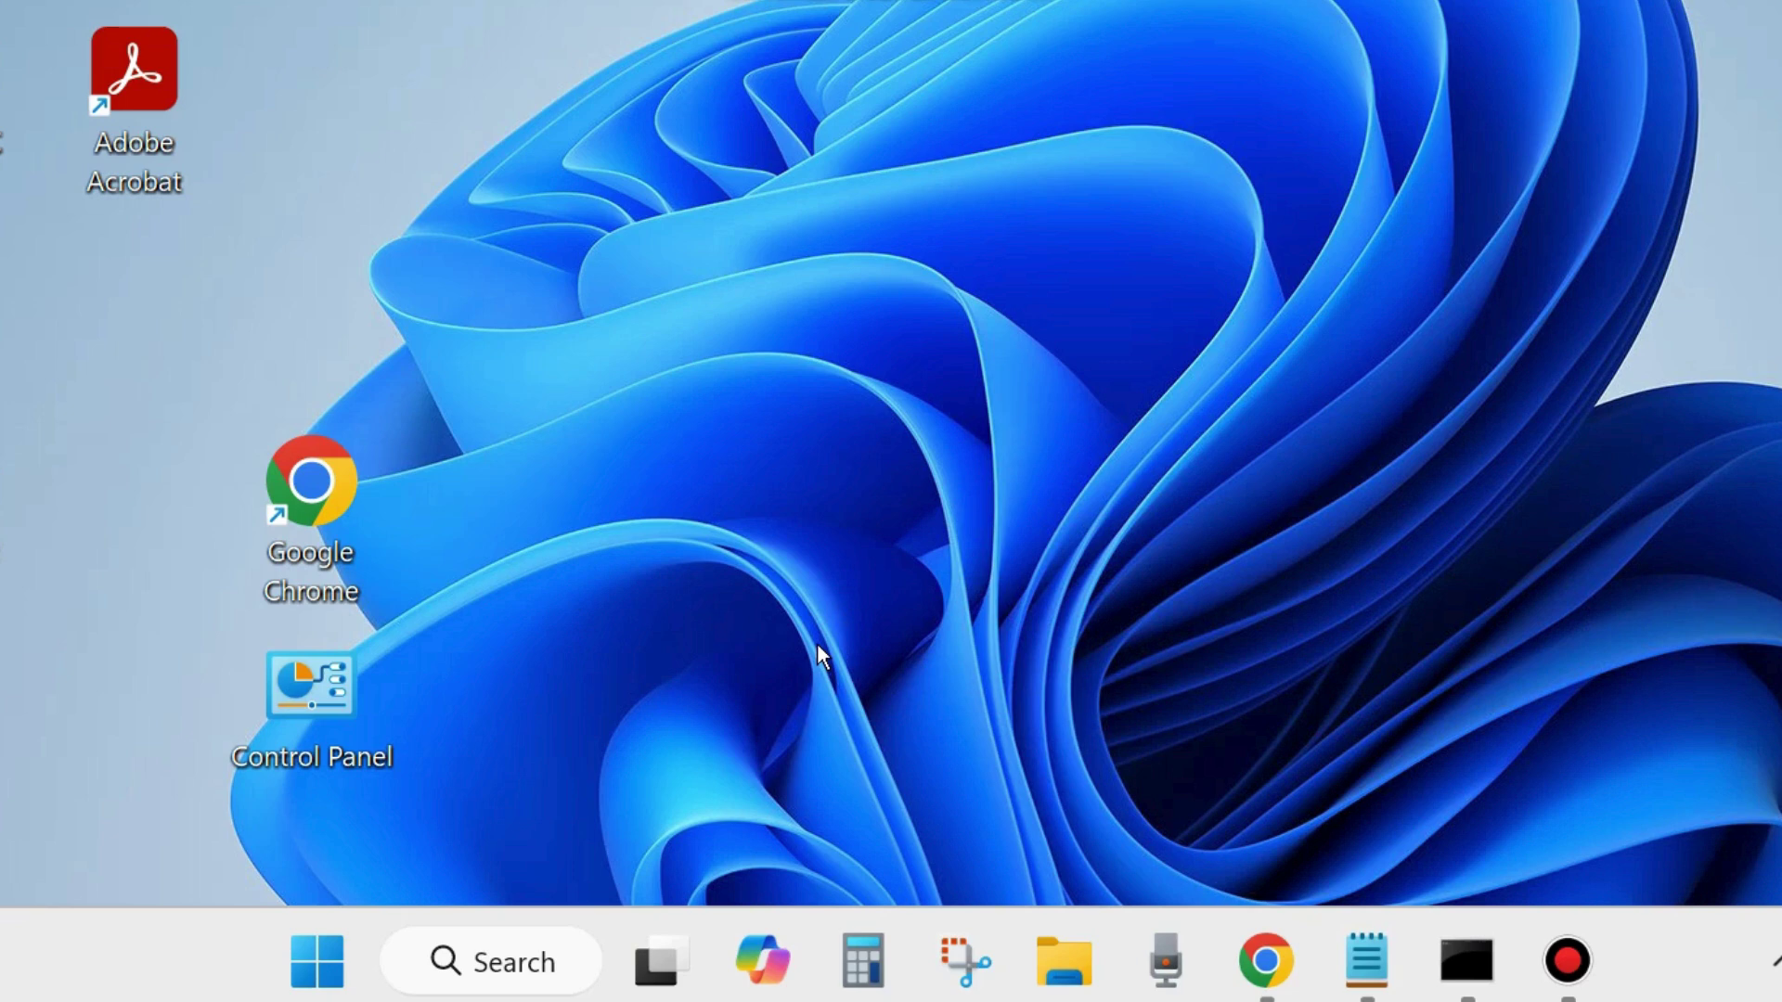
Open Windows Defender Firewall from the Control Panel shortcut on the desktop.
double_click(313, 696)
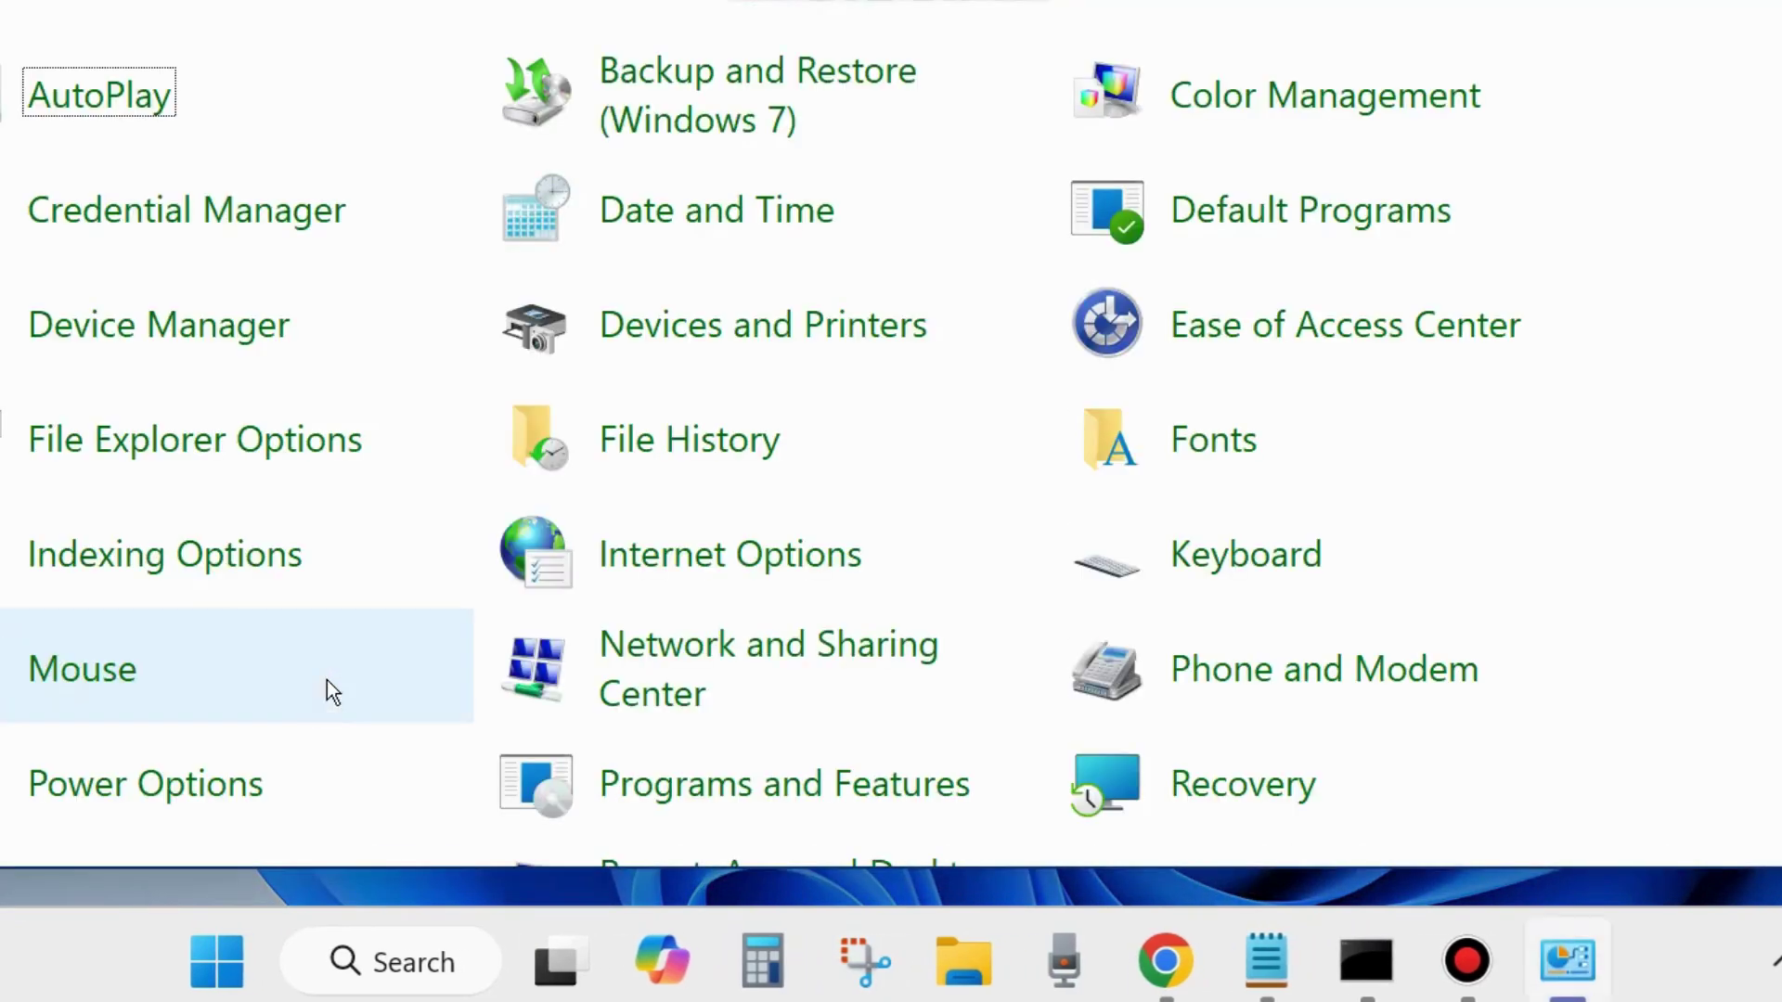
drag(524, 0, 700, 58)
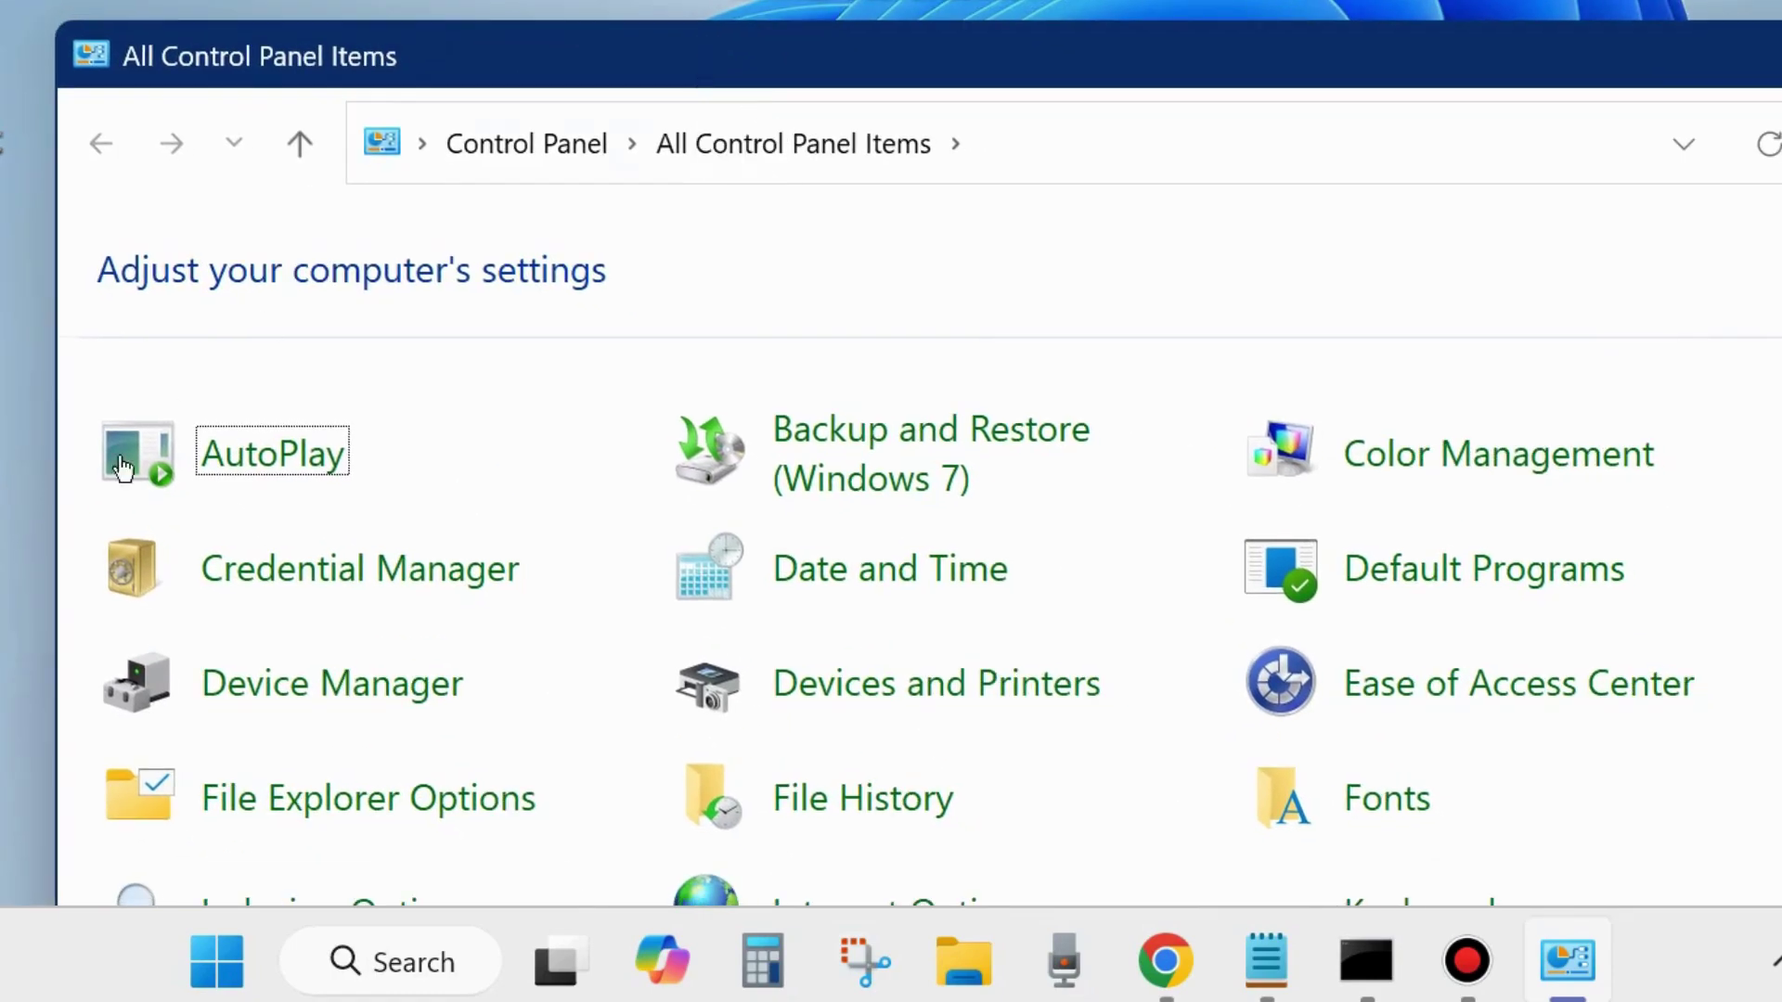
scroll(666, 689, down, 5)
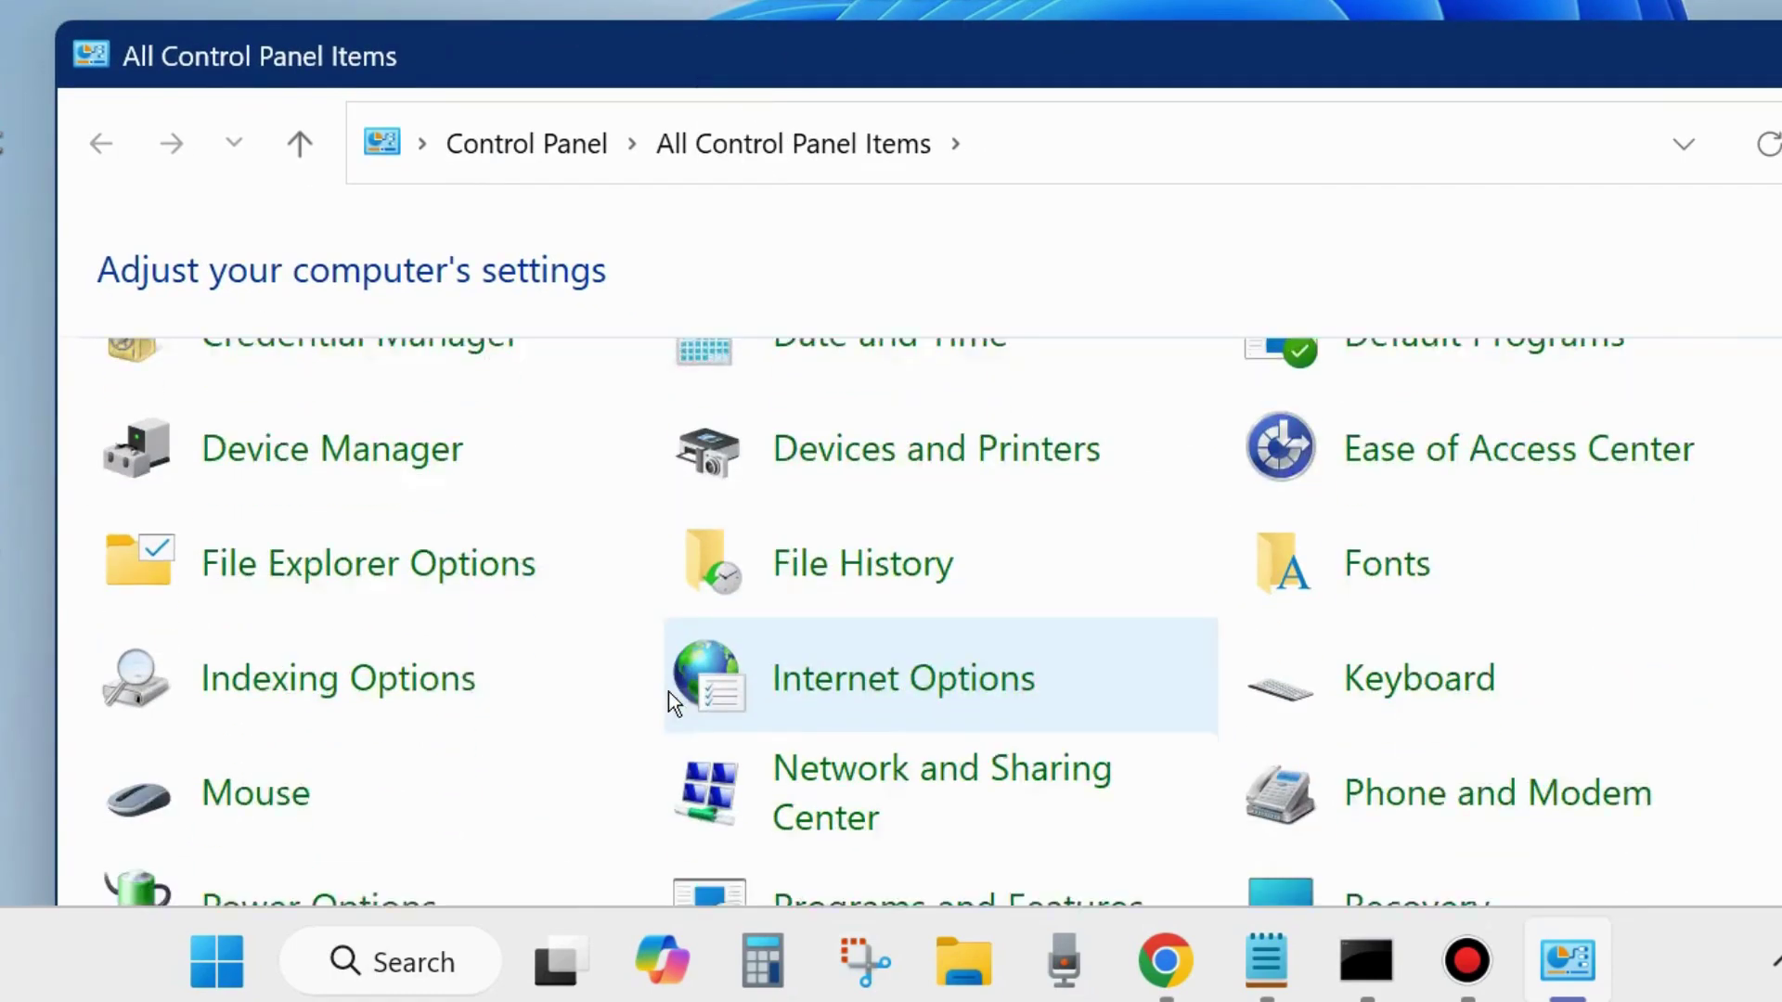
drag(922, 56, 850, 1)
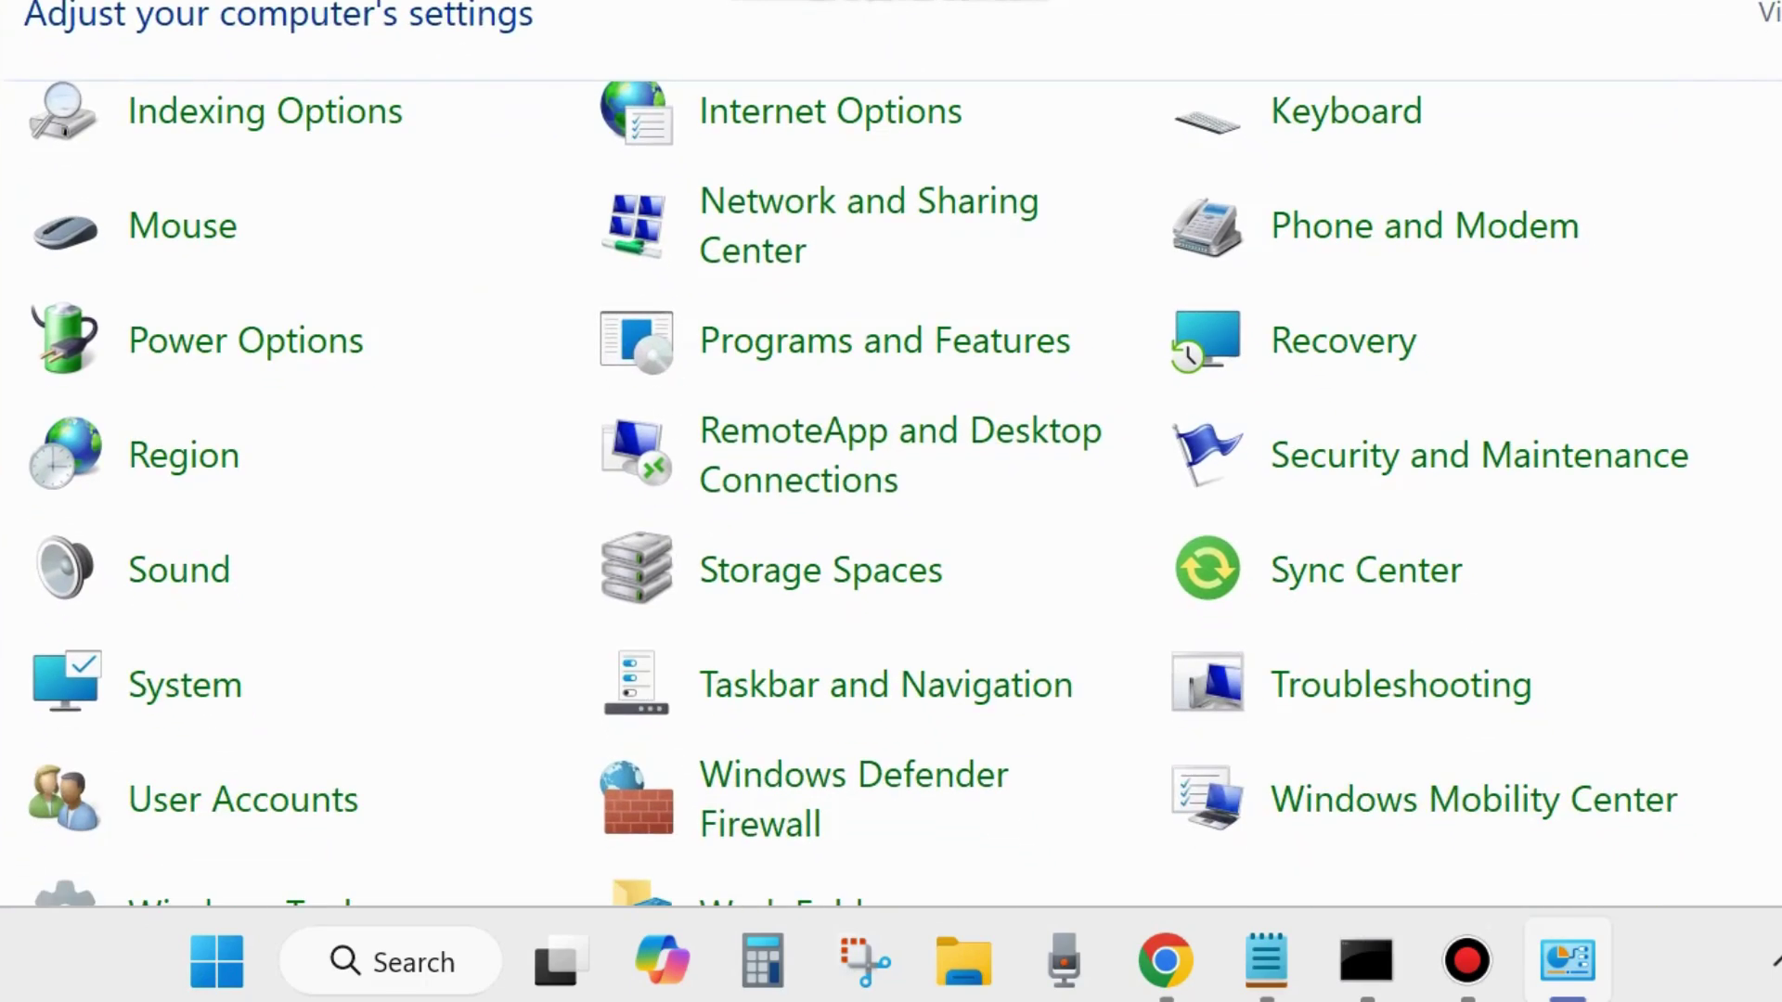
click(757, 827)
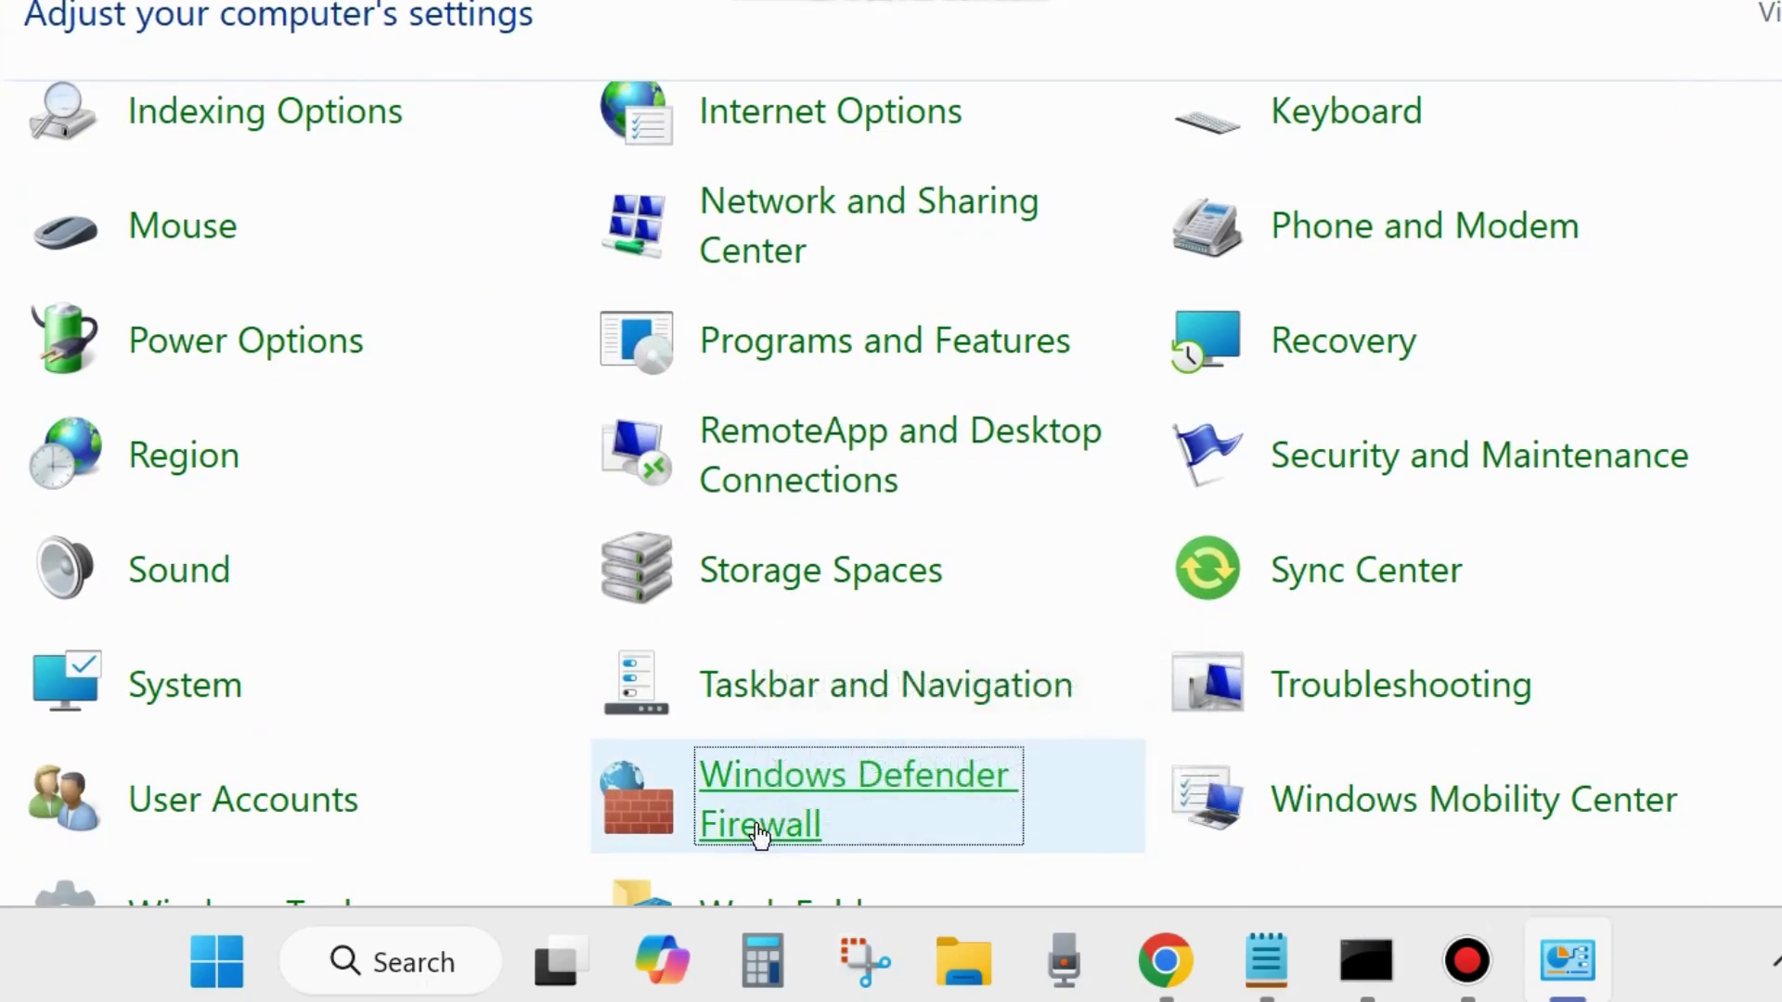
drag(615, 0, 690, 59)
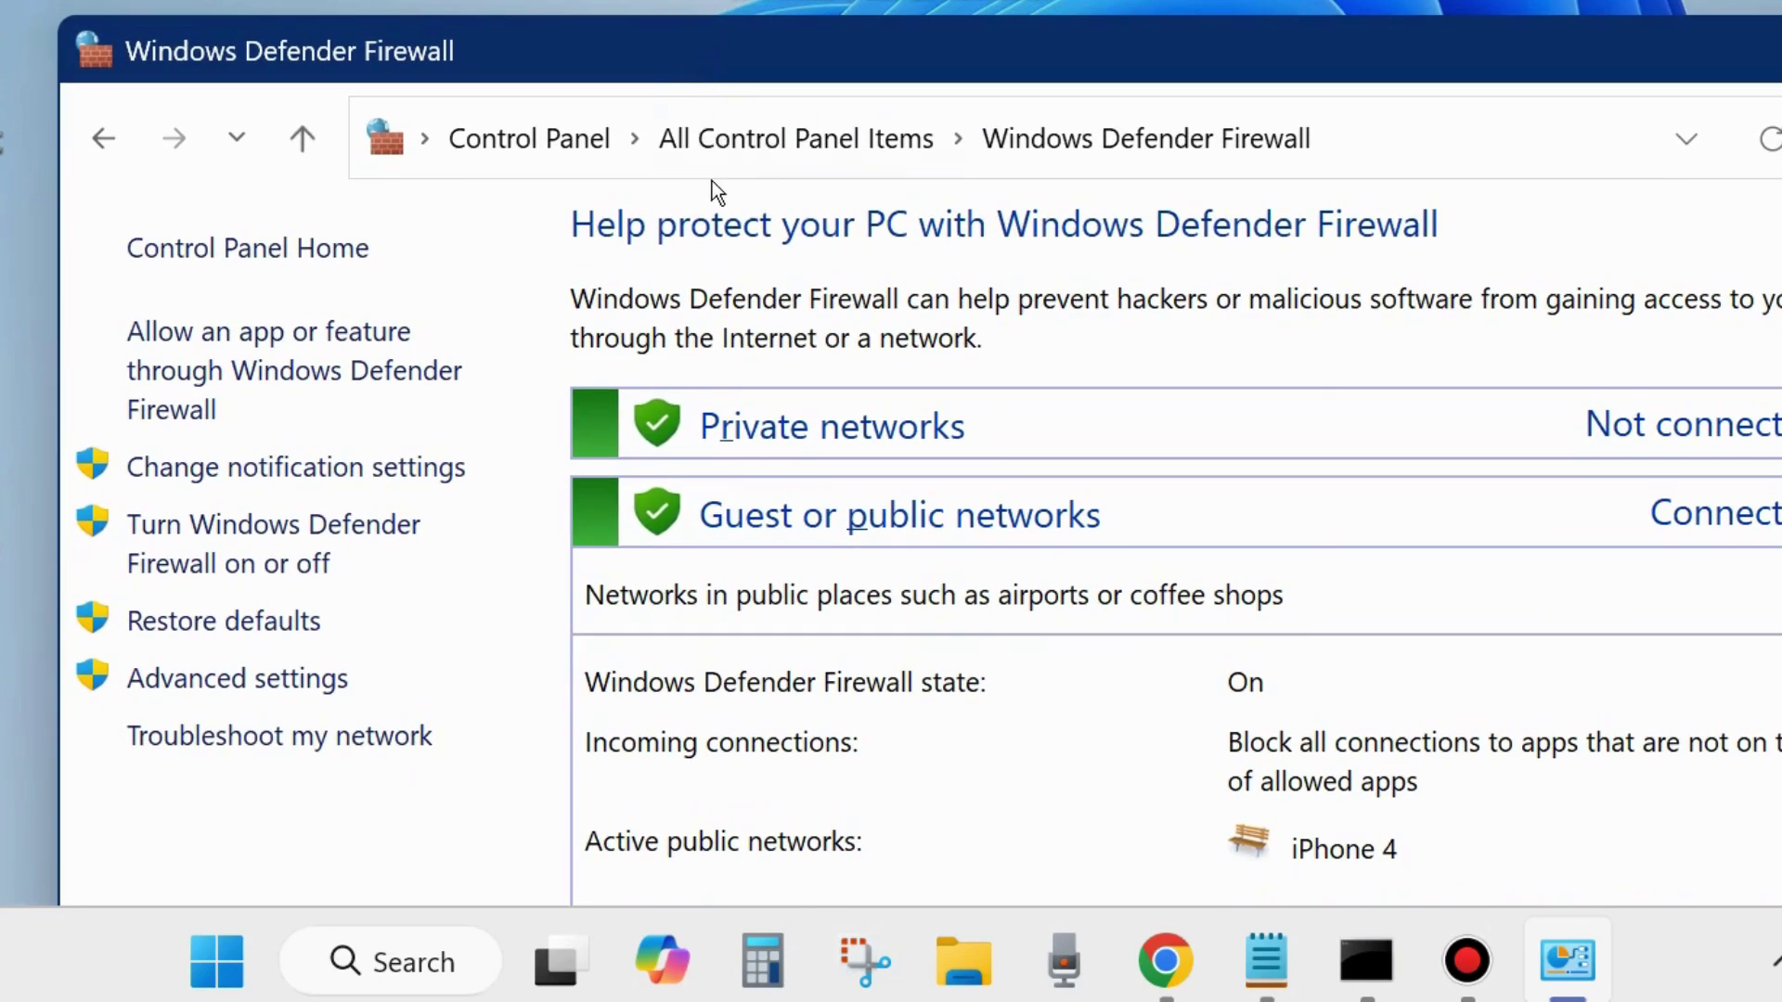
Open the firewall on/off settings and select turning off Windows Defender Firewall for both private and public networks.
click(206, 568)
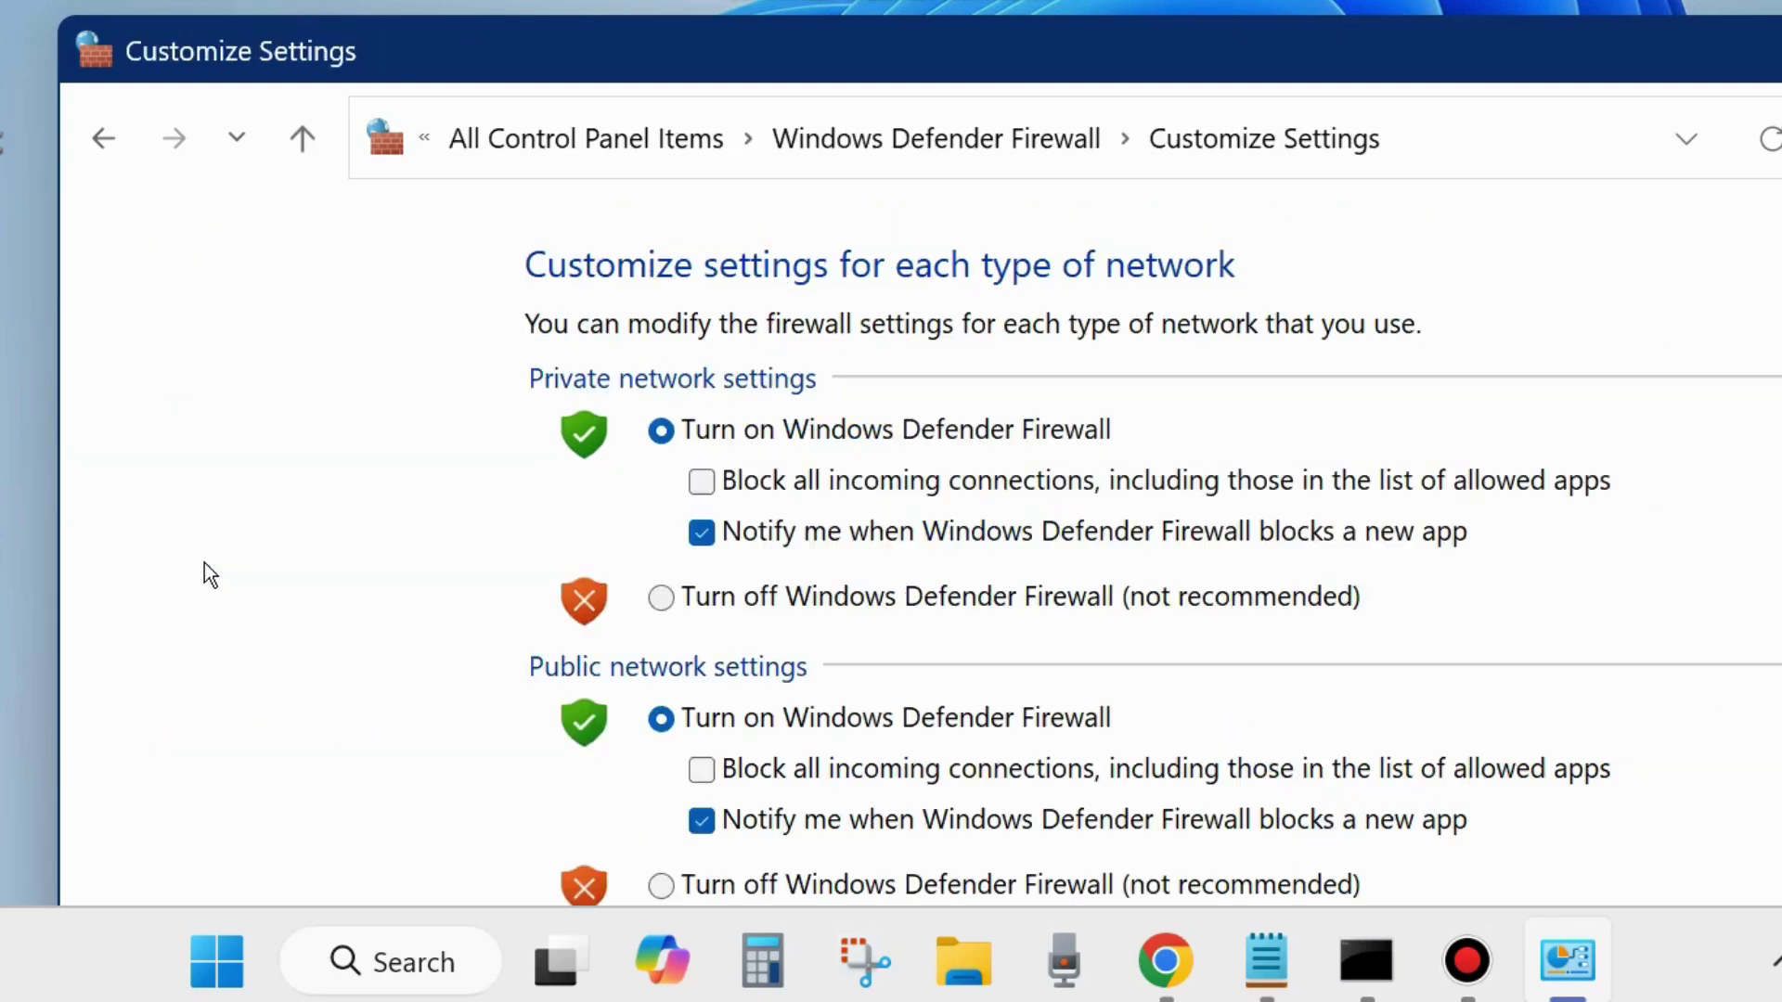
drag(1183, 60, 1022, 0)
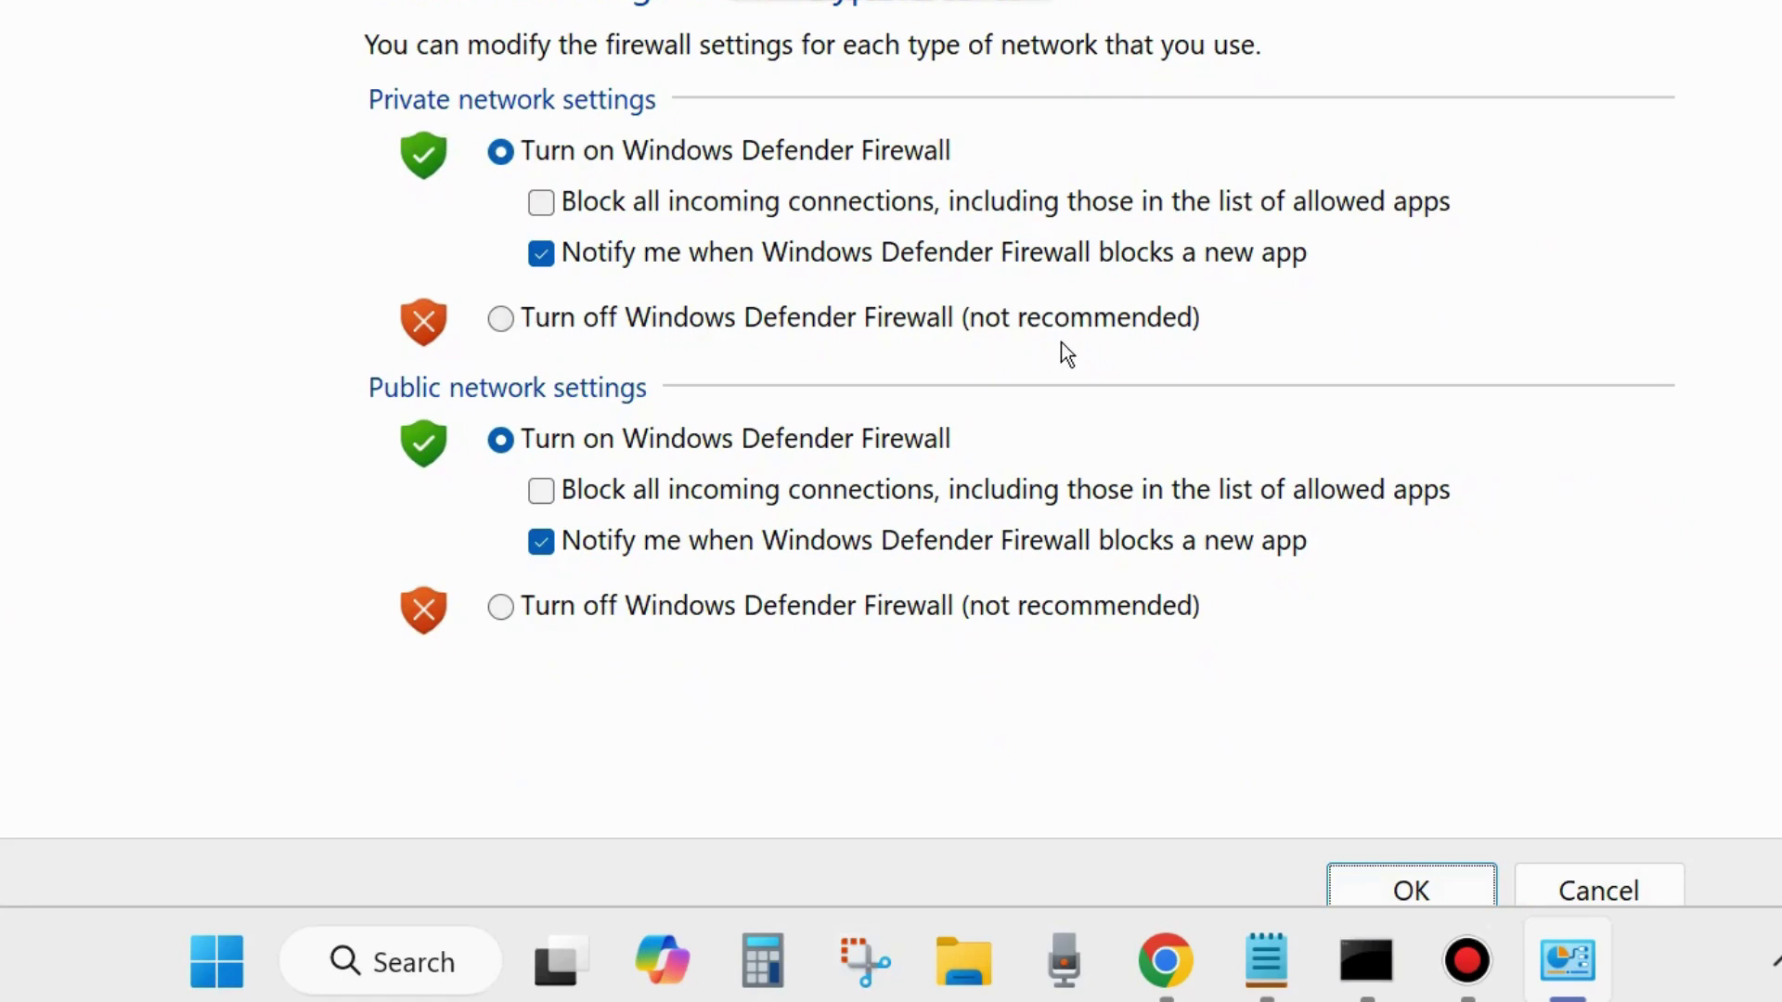
click(498, 321)
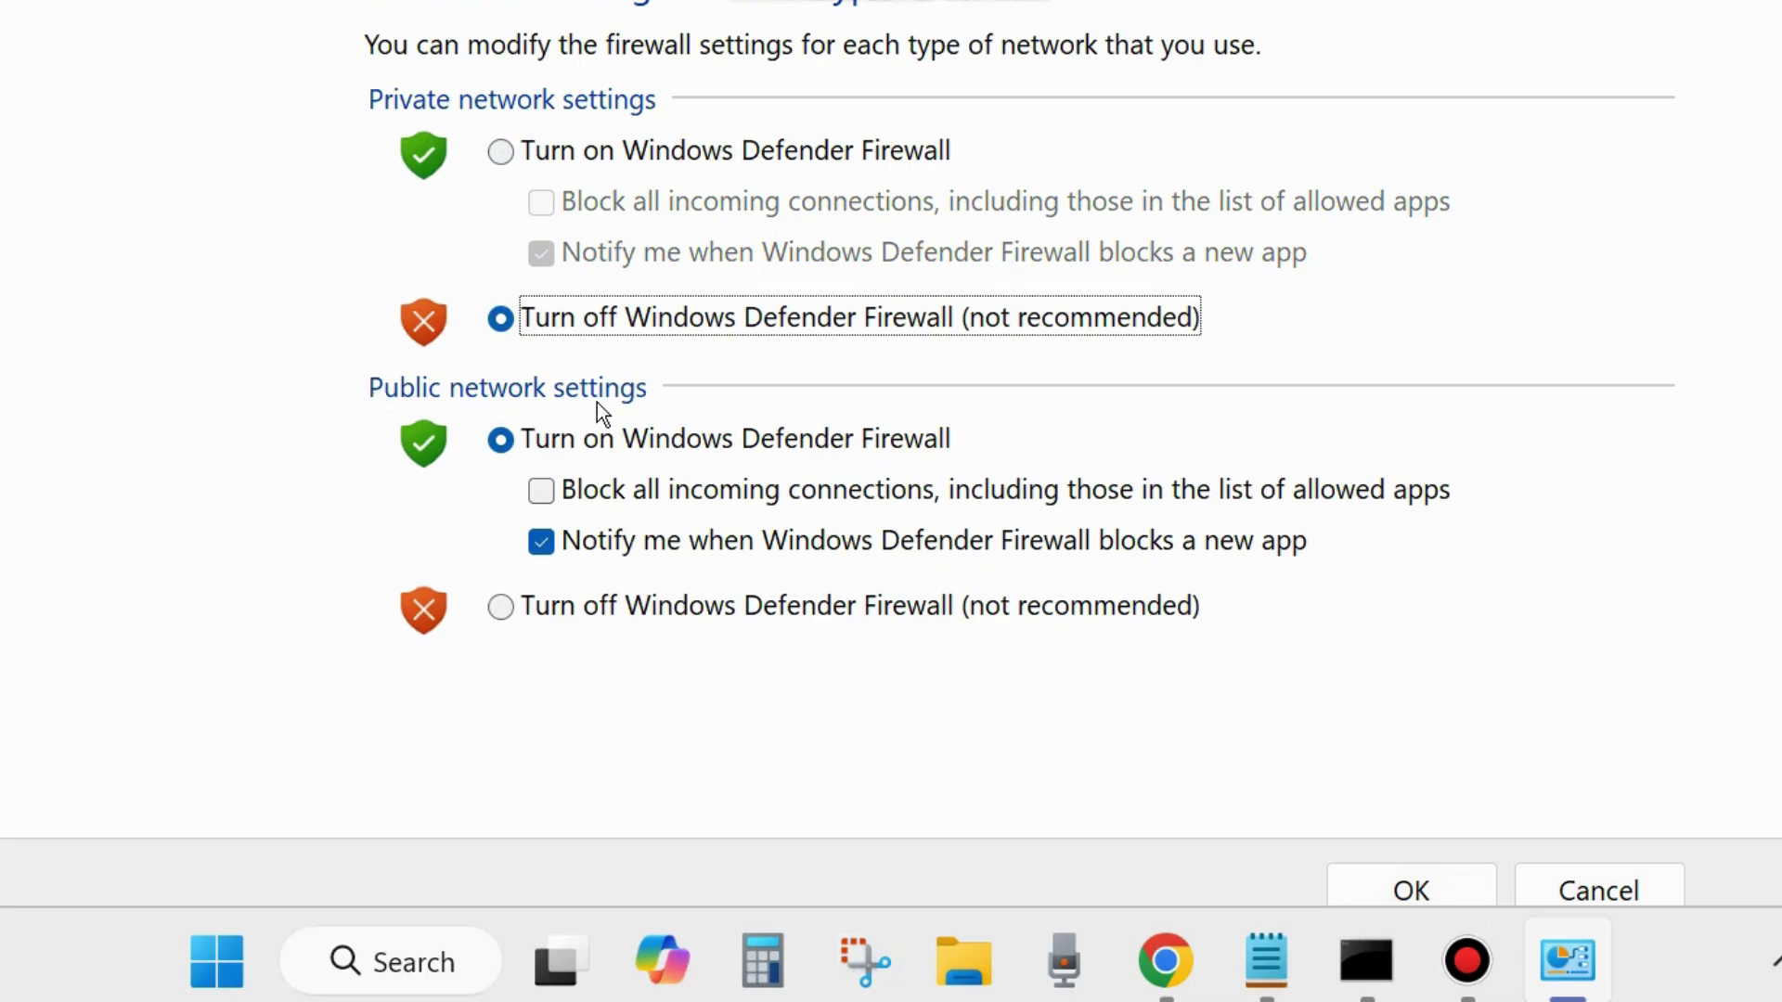
click(502, 608)
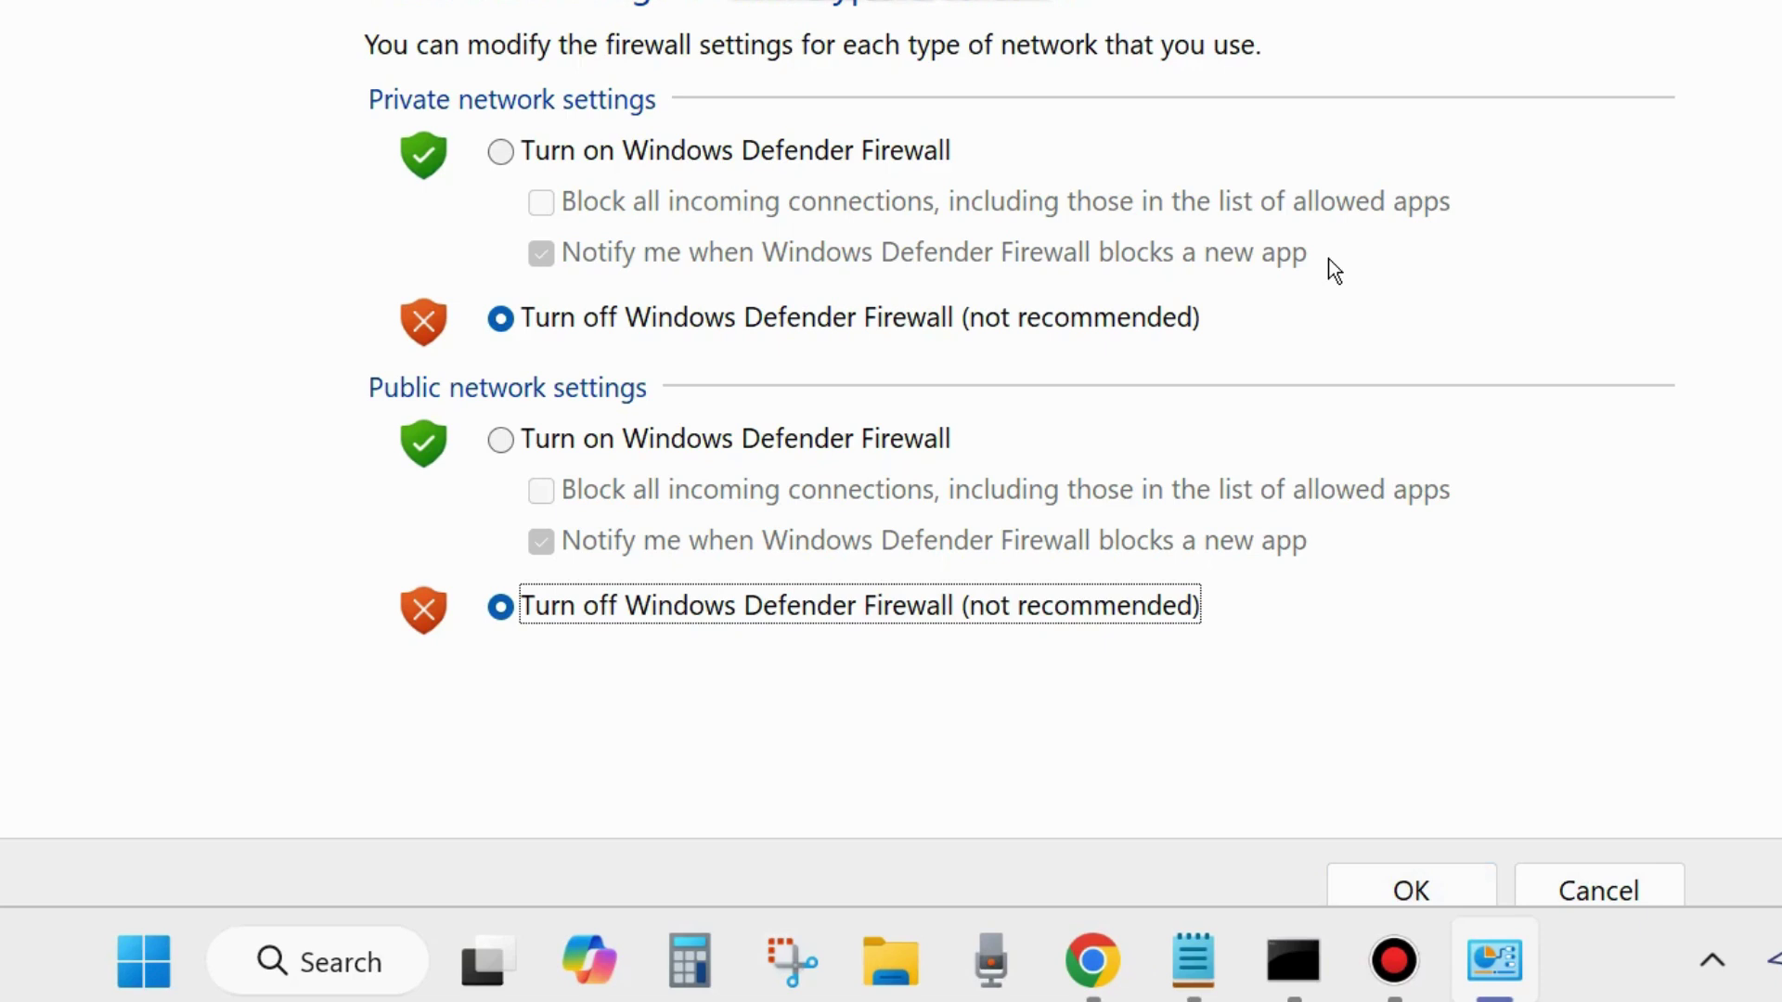
Select turning on Windows Defender Firewall for both private and public networks and close the firewall settings window.
click(500, 153)
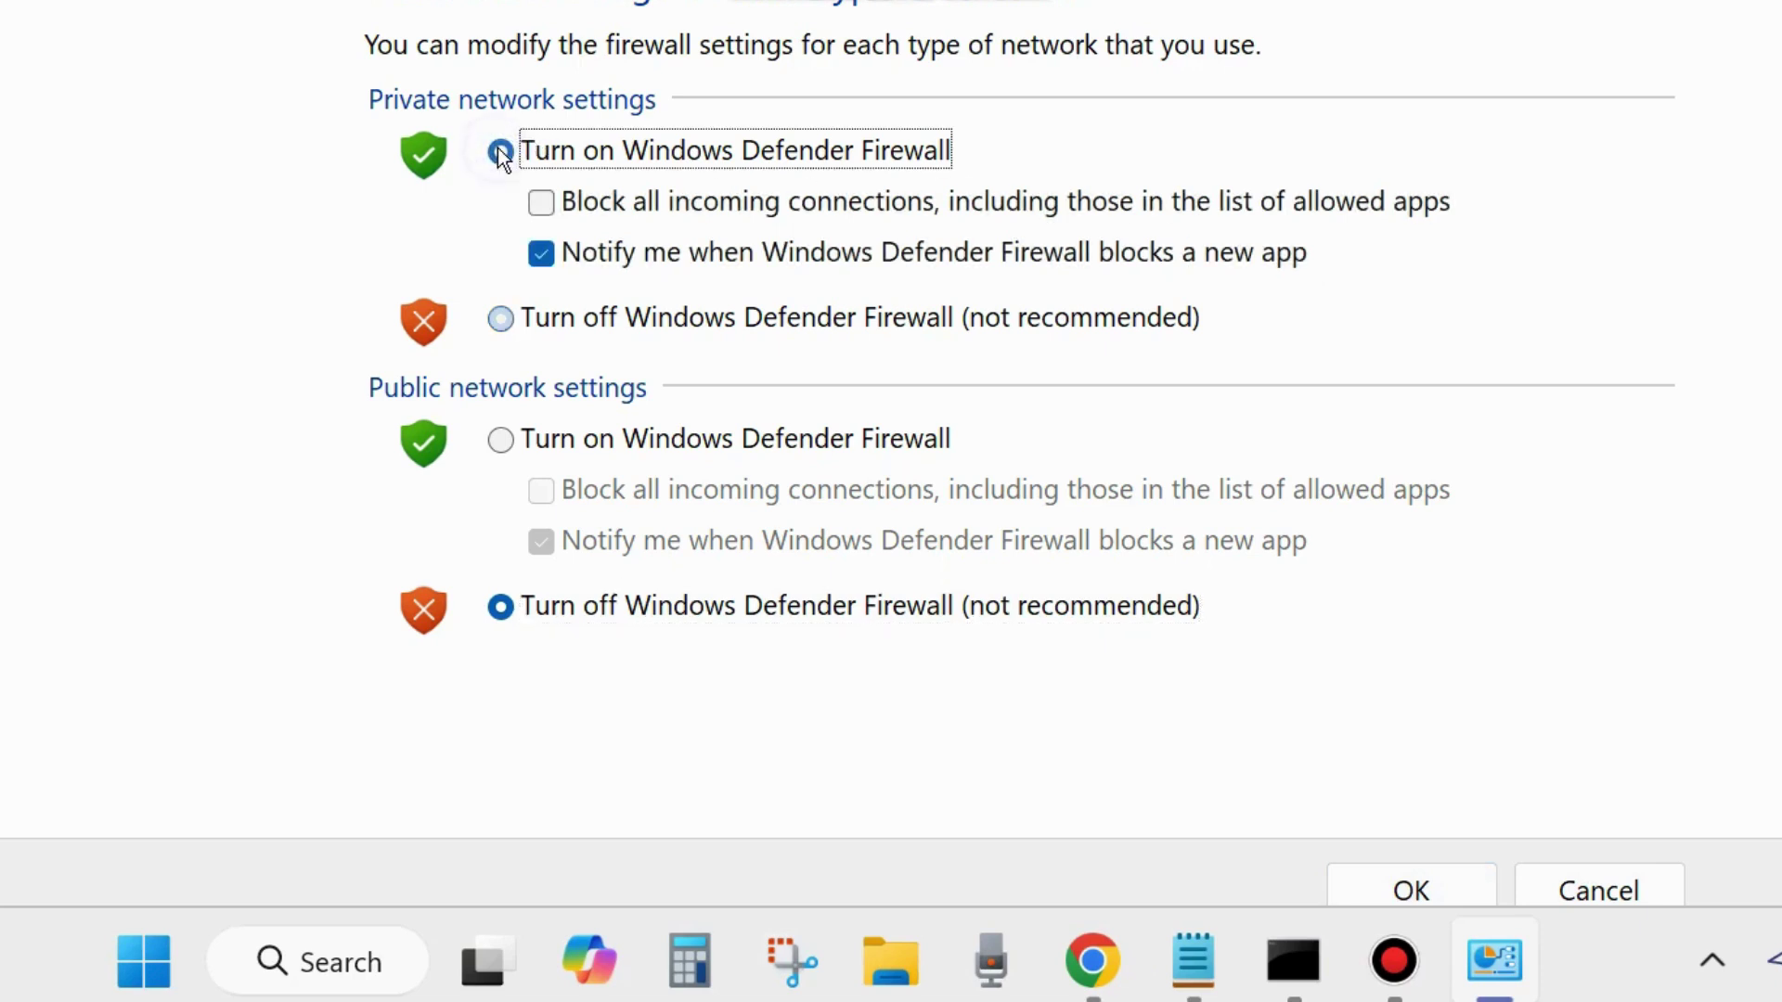
click(499, 442)
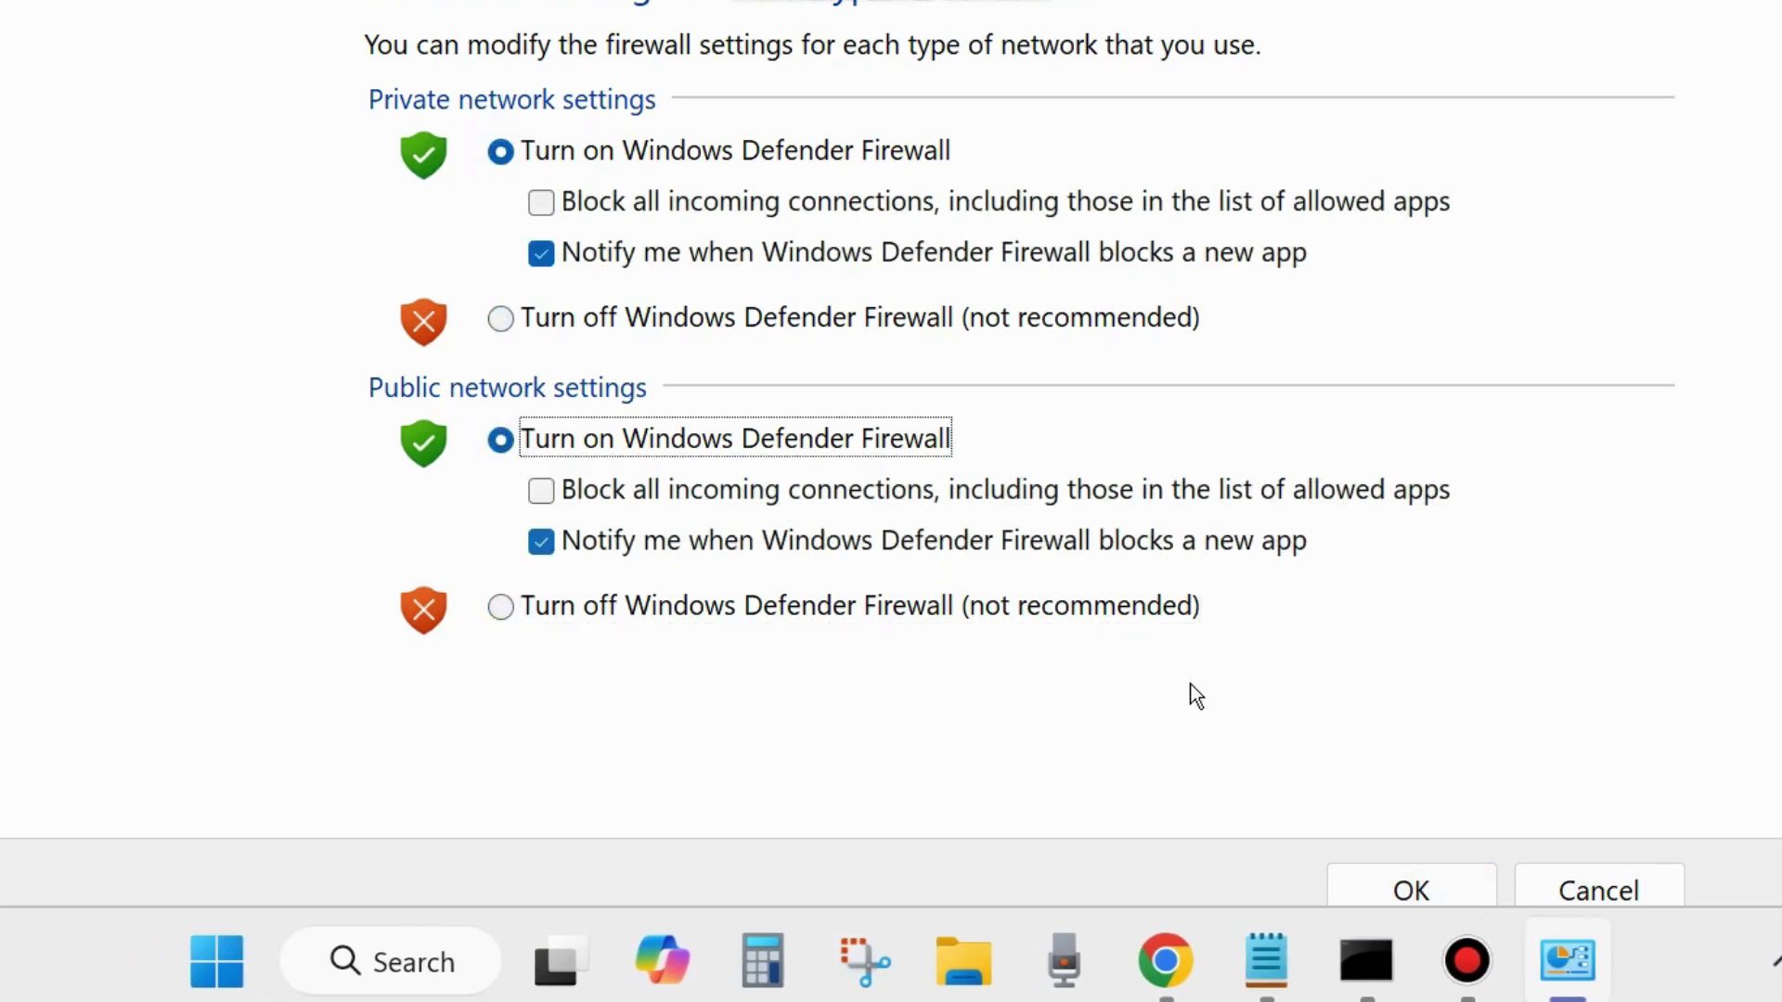
key(alt+F4)
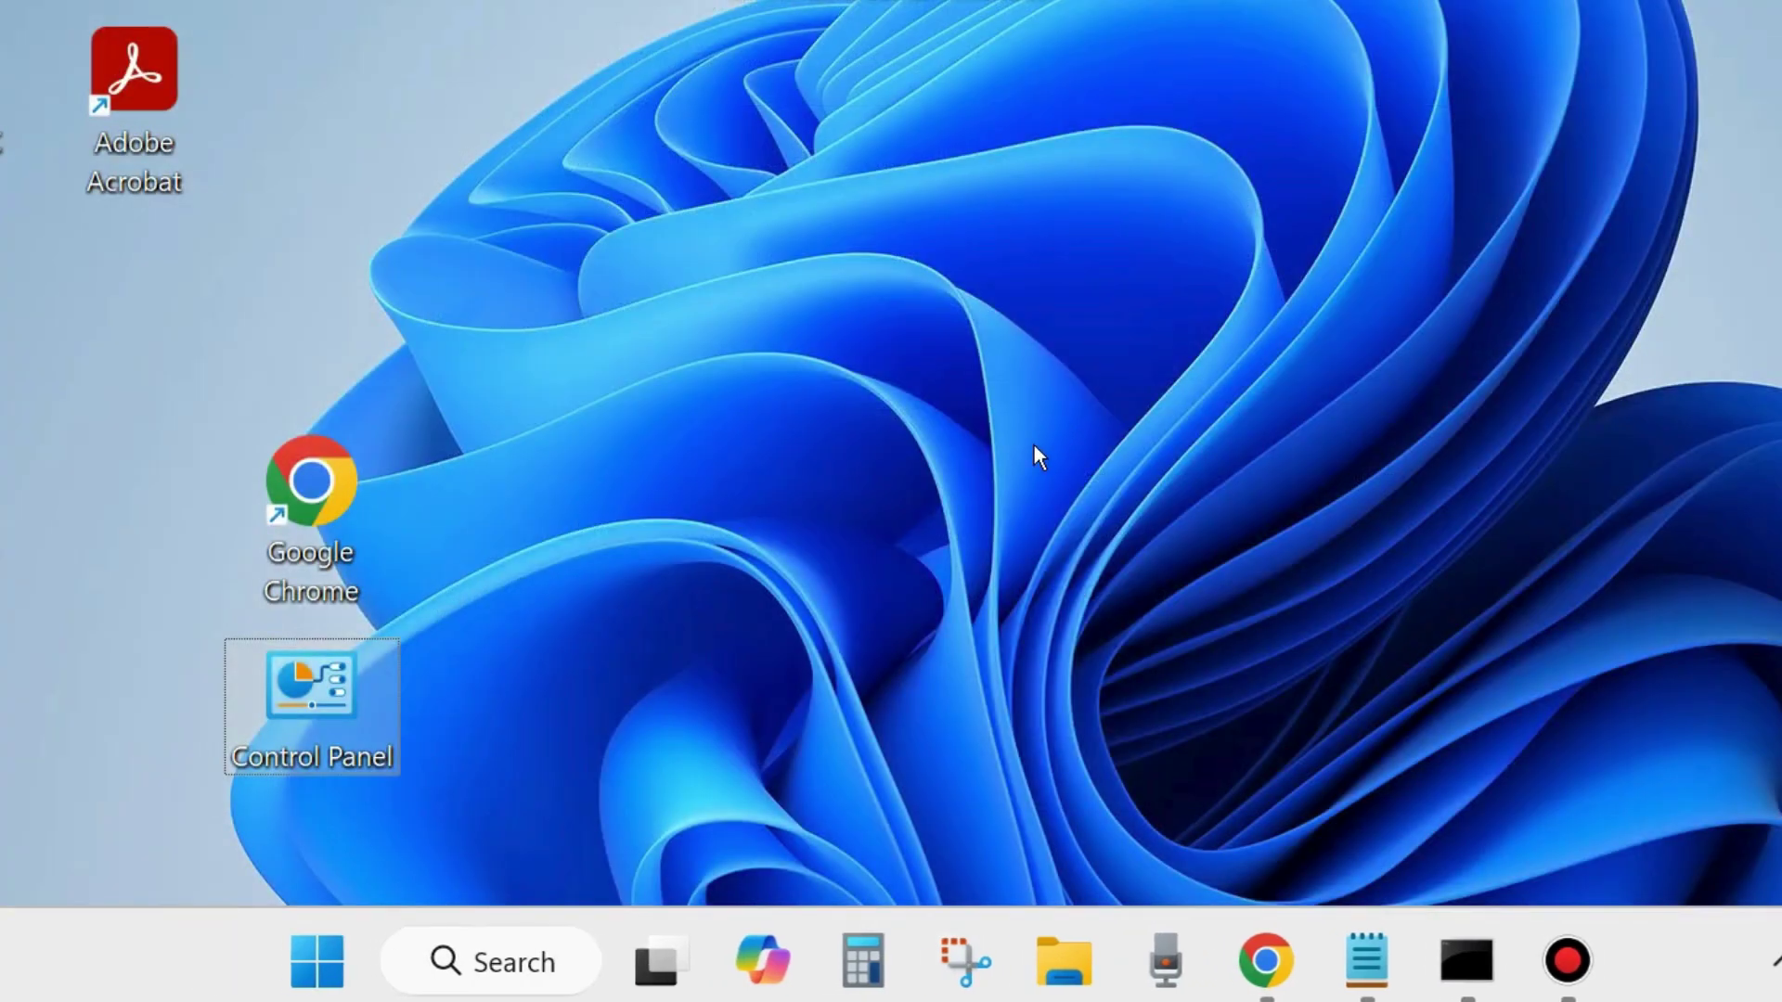
Search Windows for "create" and open the Create a restore point settings.
click(490, 957)
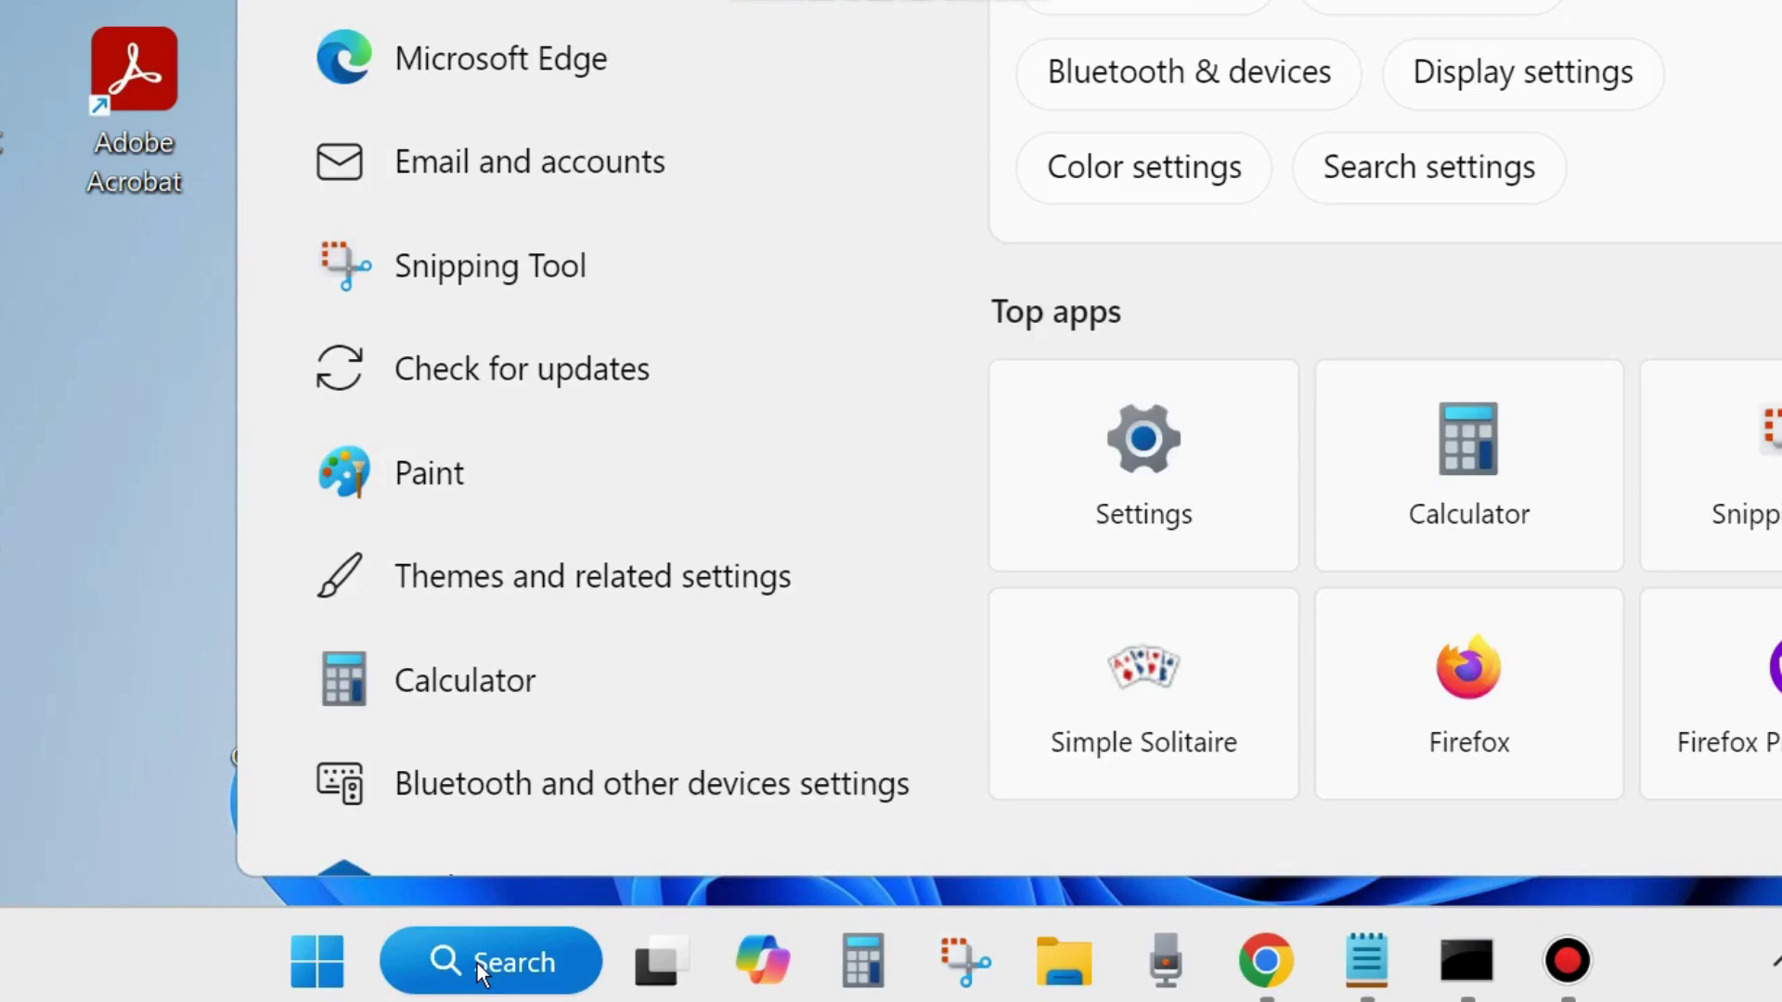
text(create)
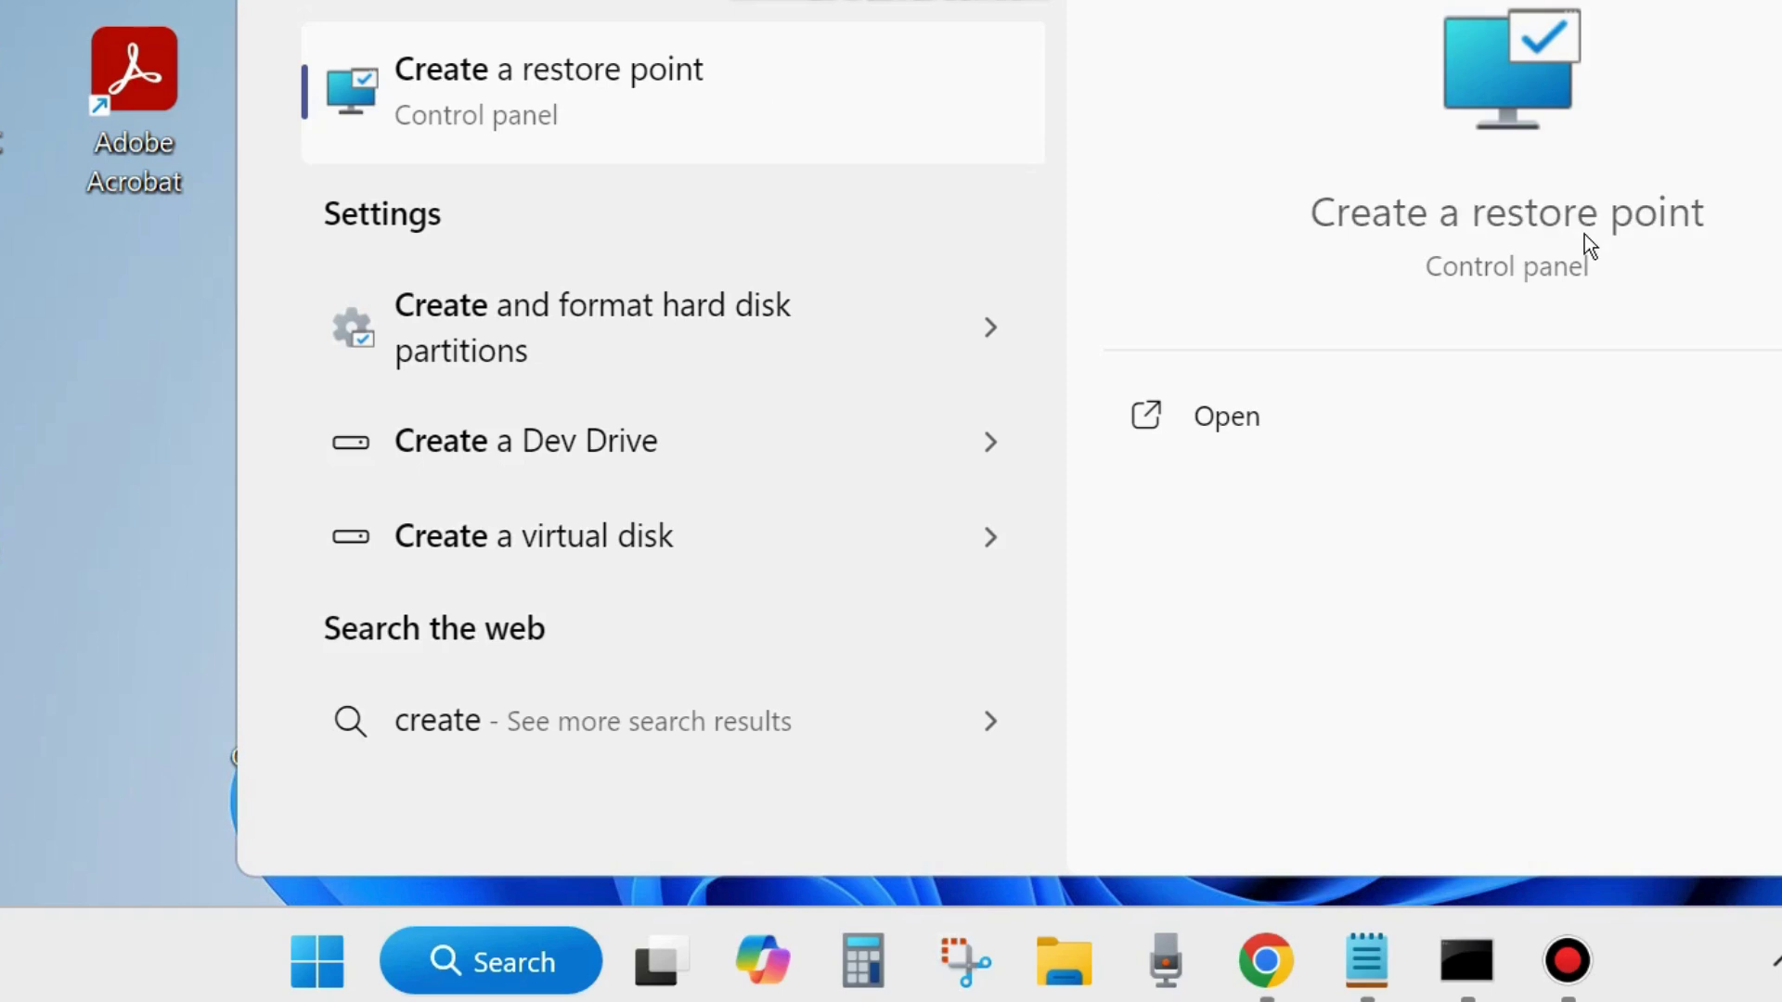
click(1235, 419)
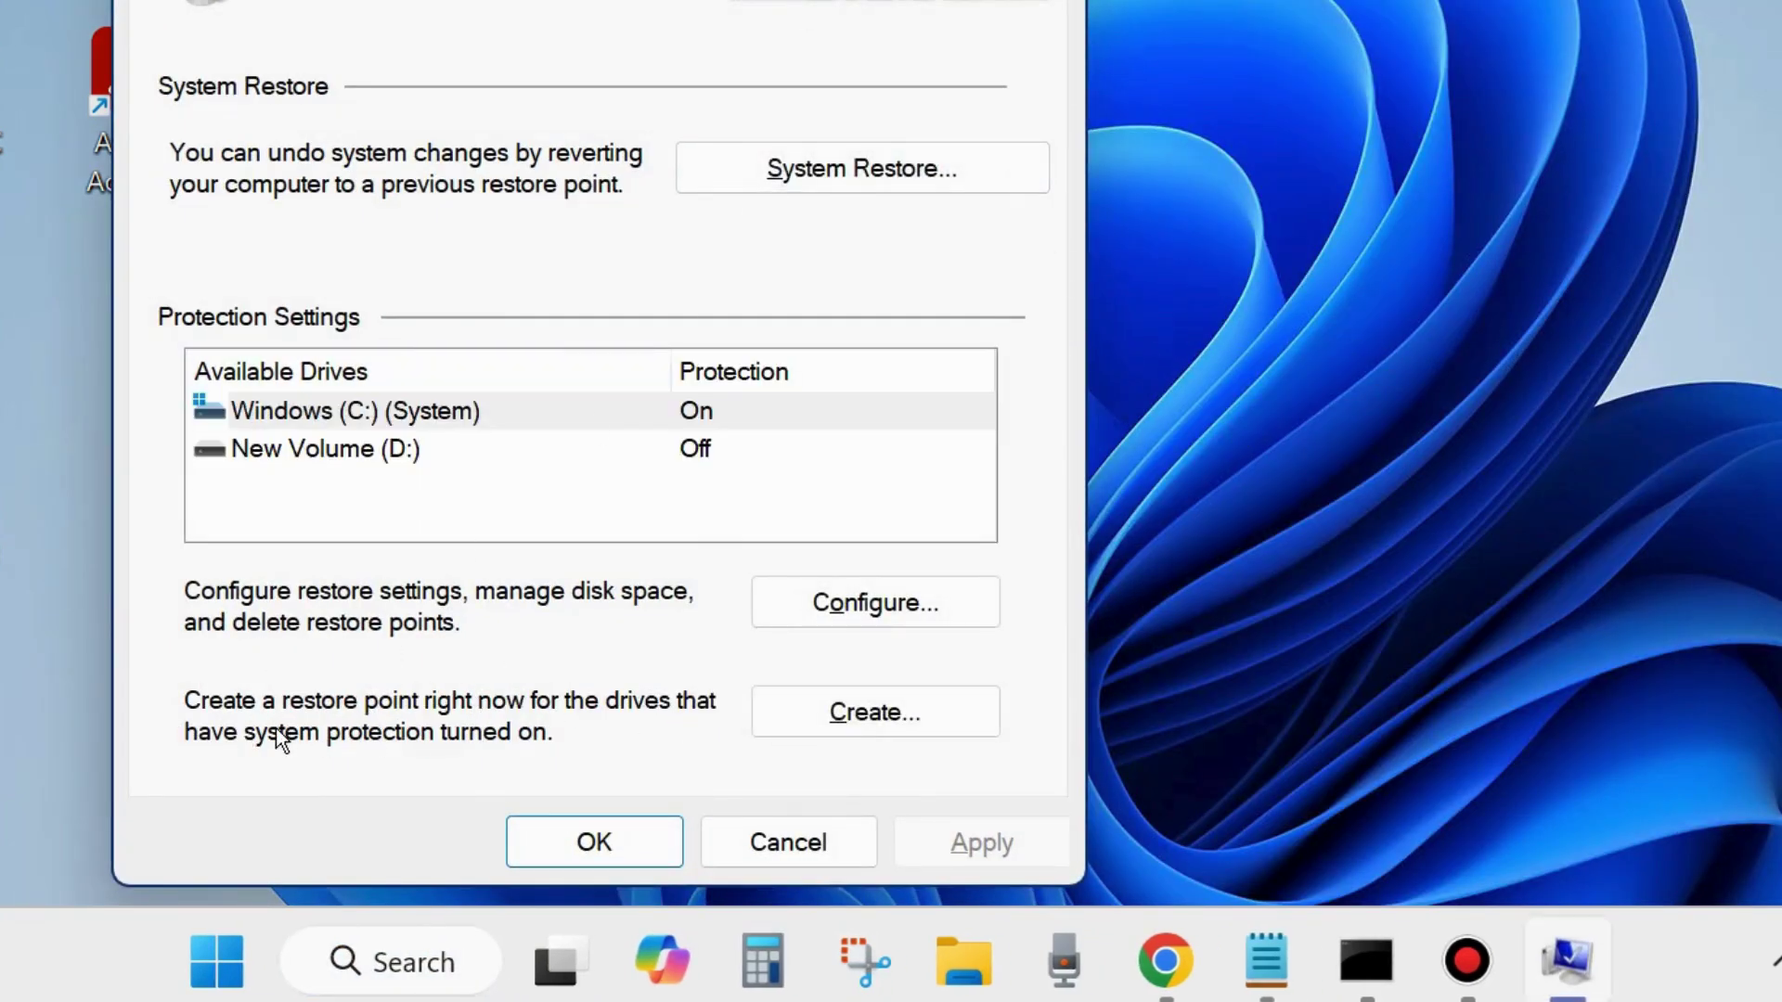
Create a restore point with the description "windows update" and close the System Protection settings.
click(873, 715)
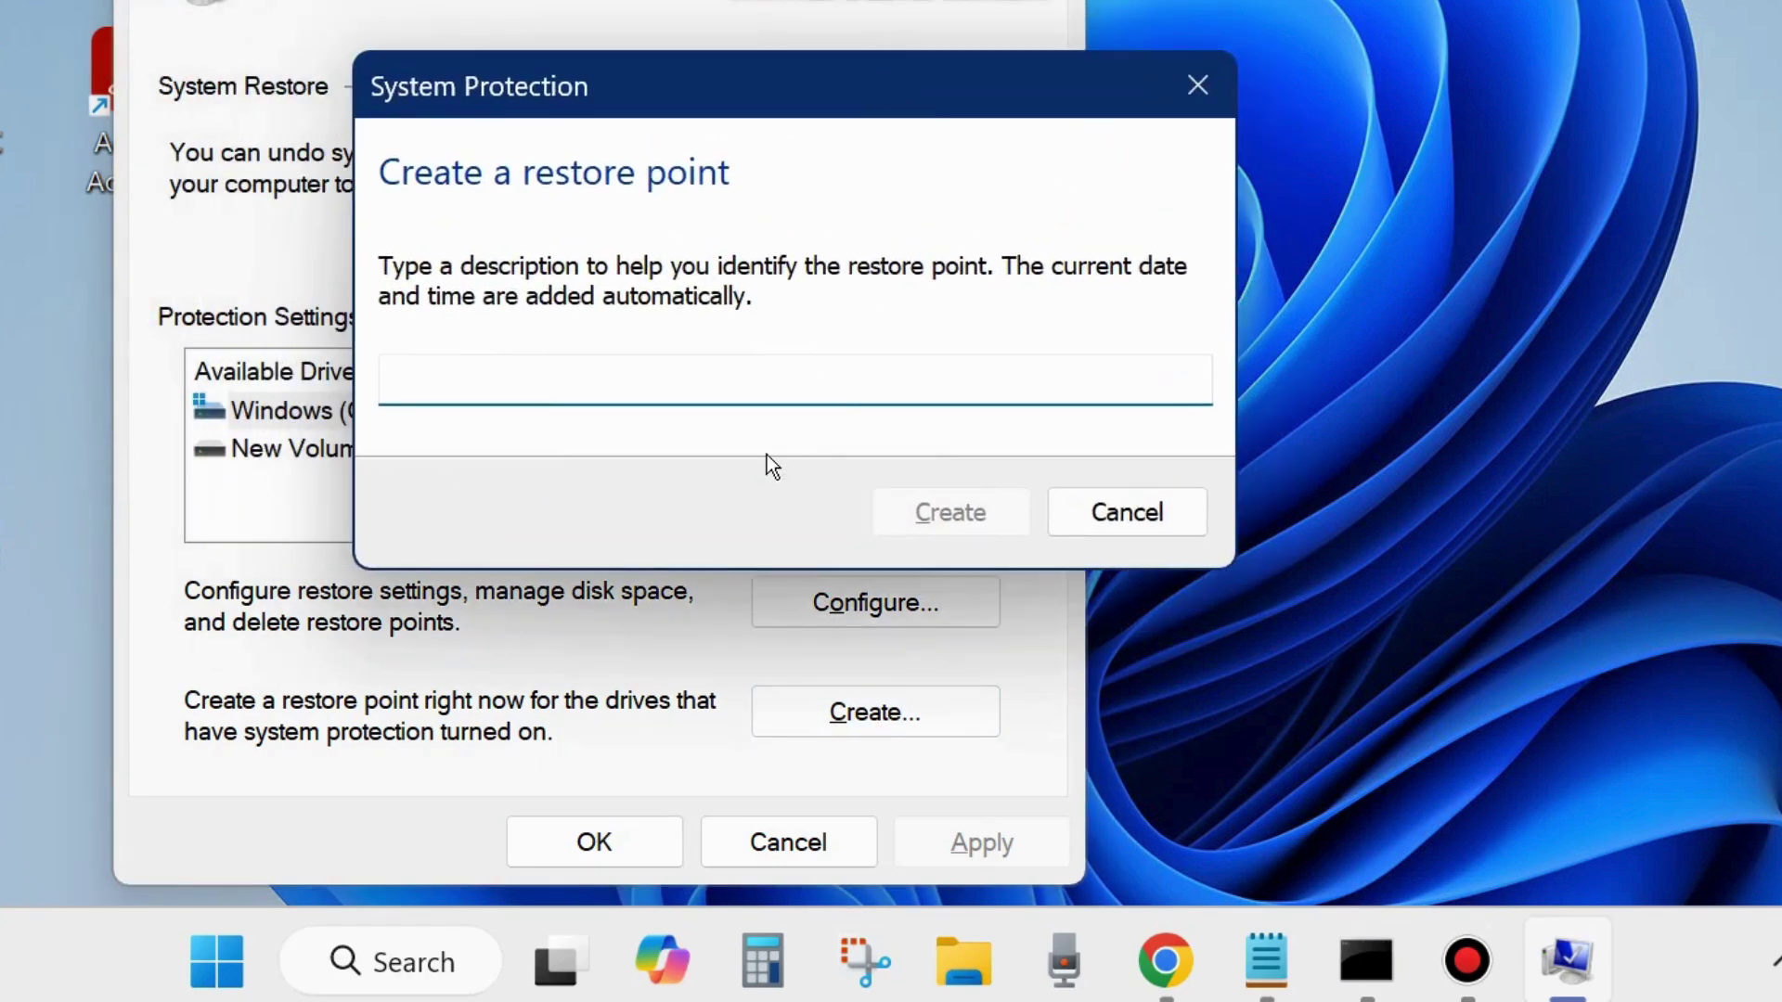
text(win)
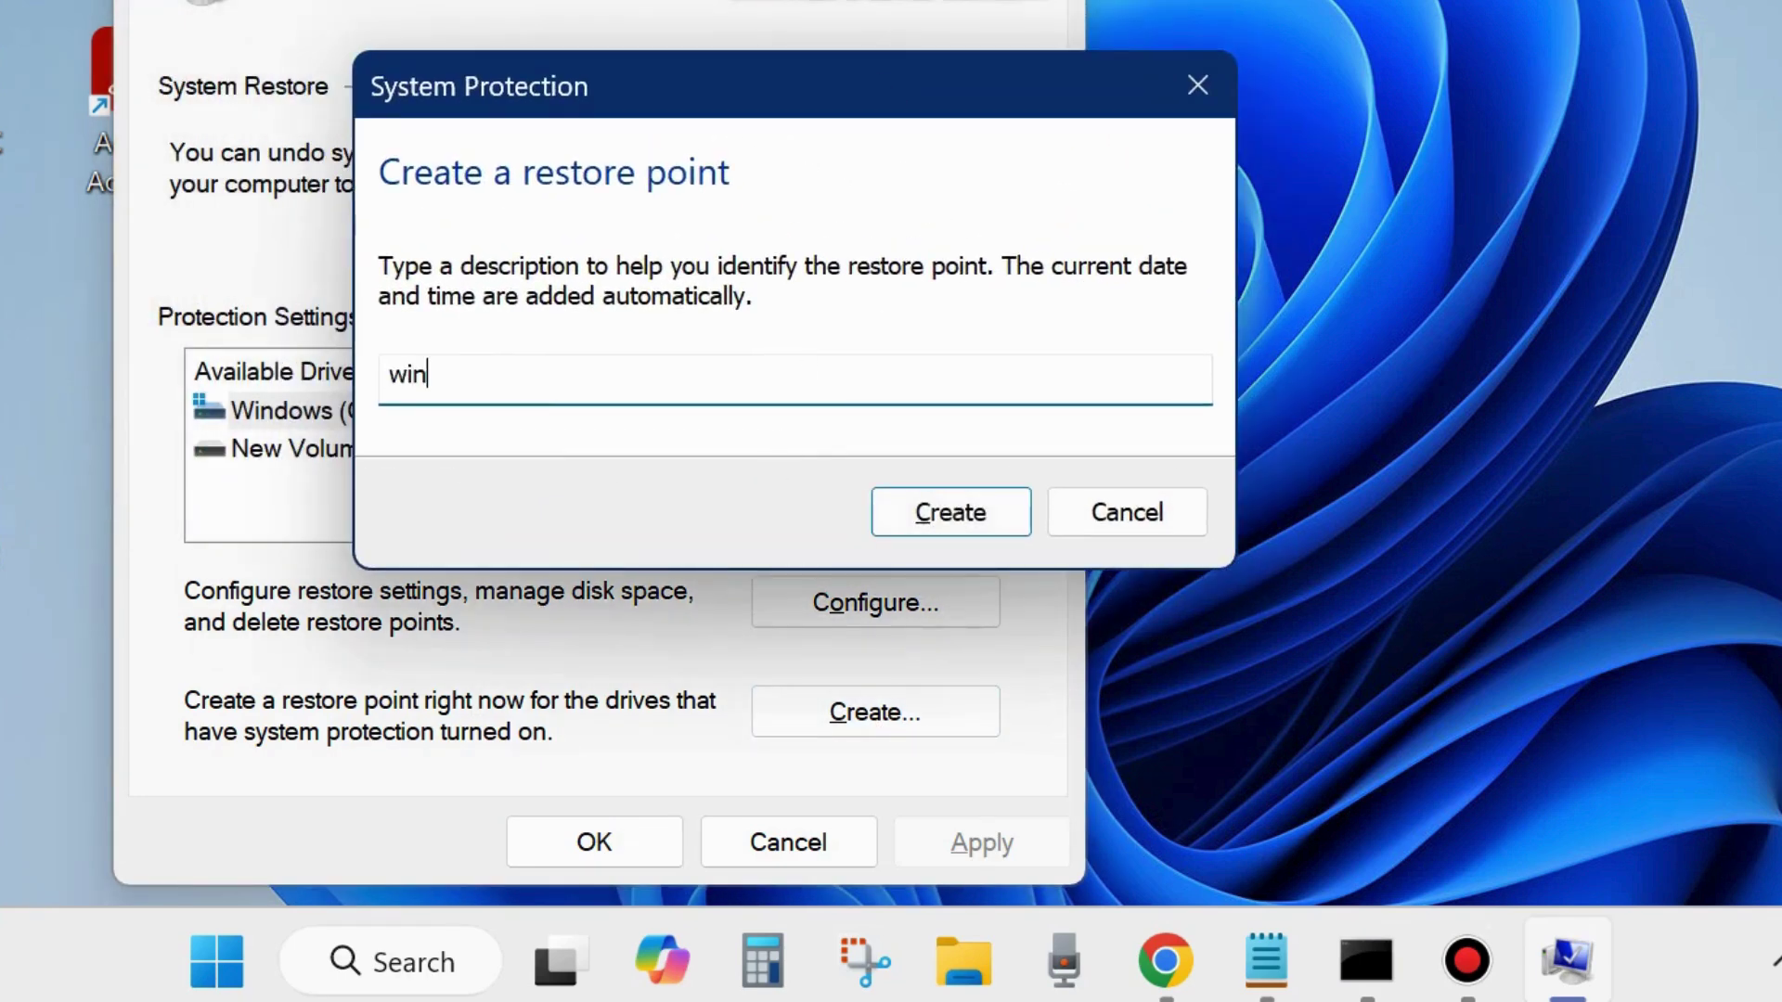
text(dows update)
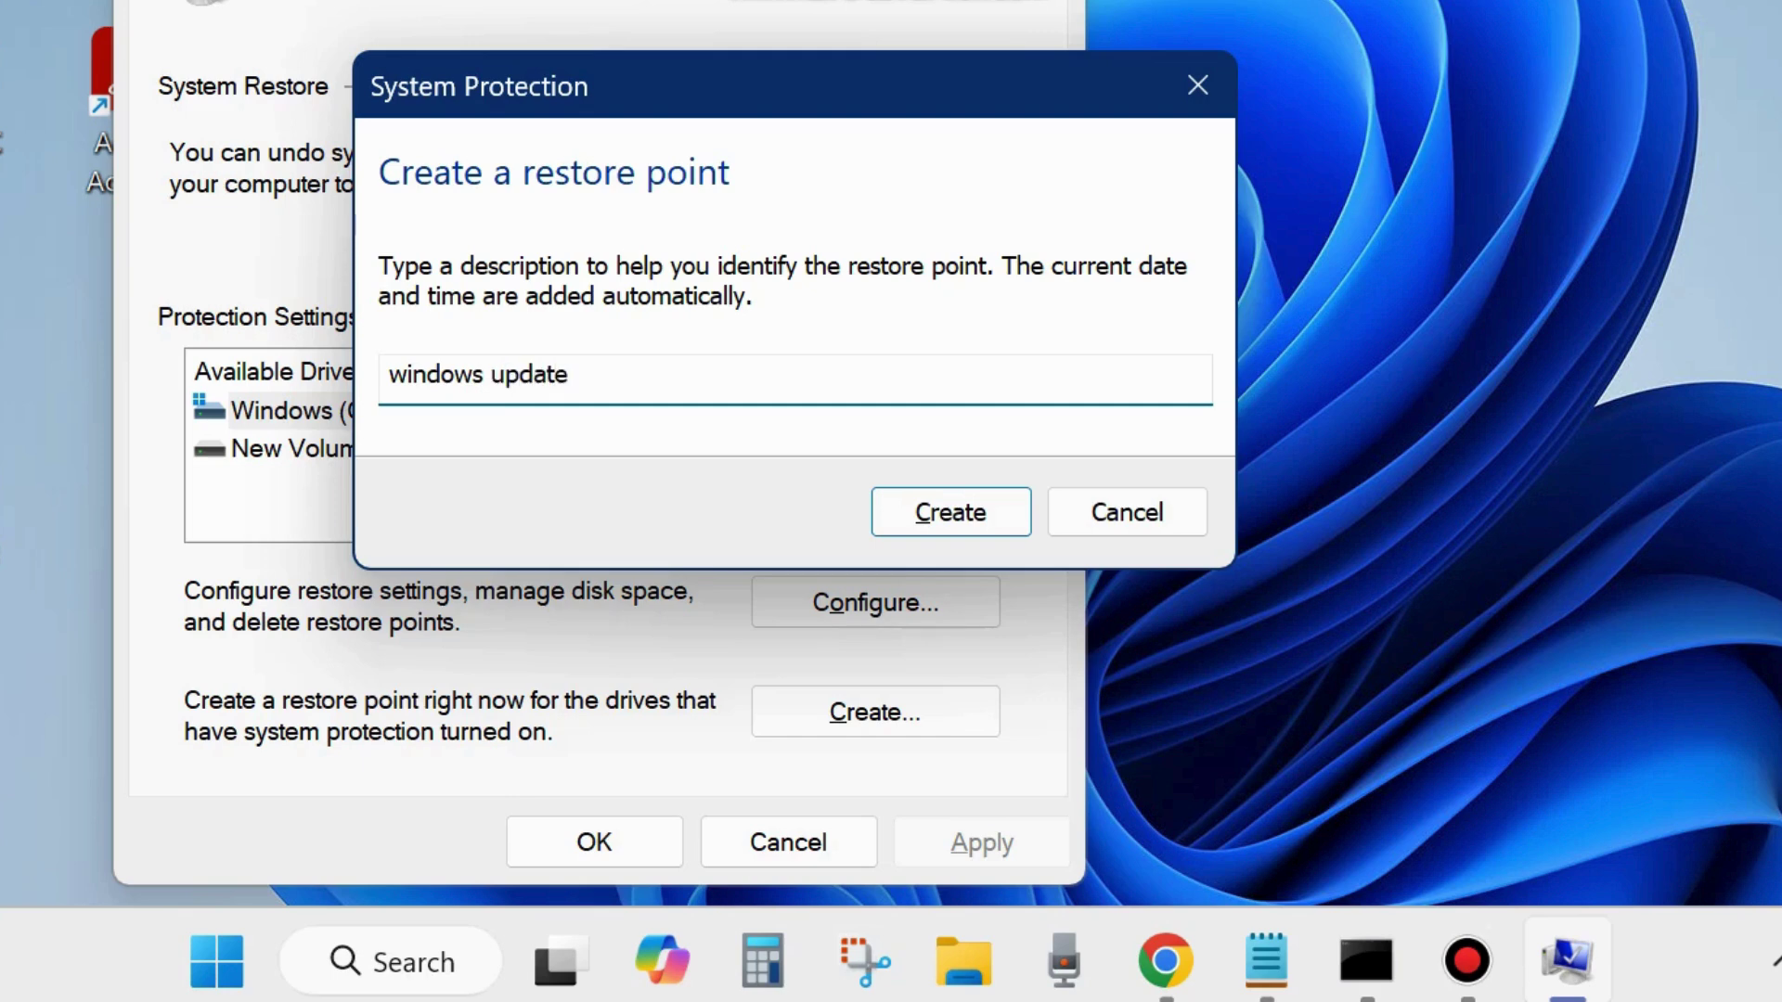
click(950, 519)
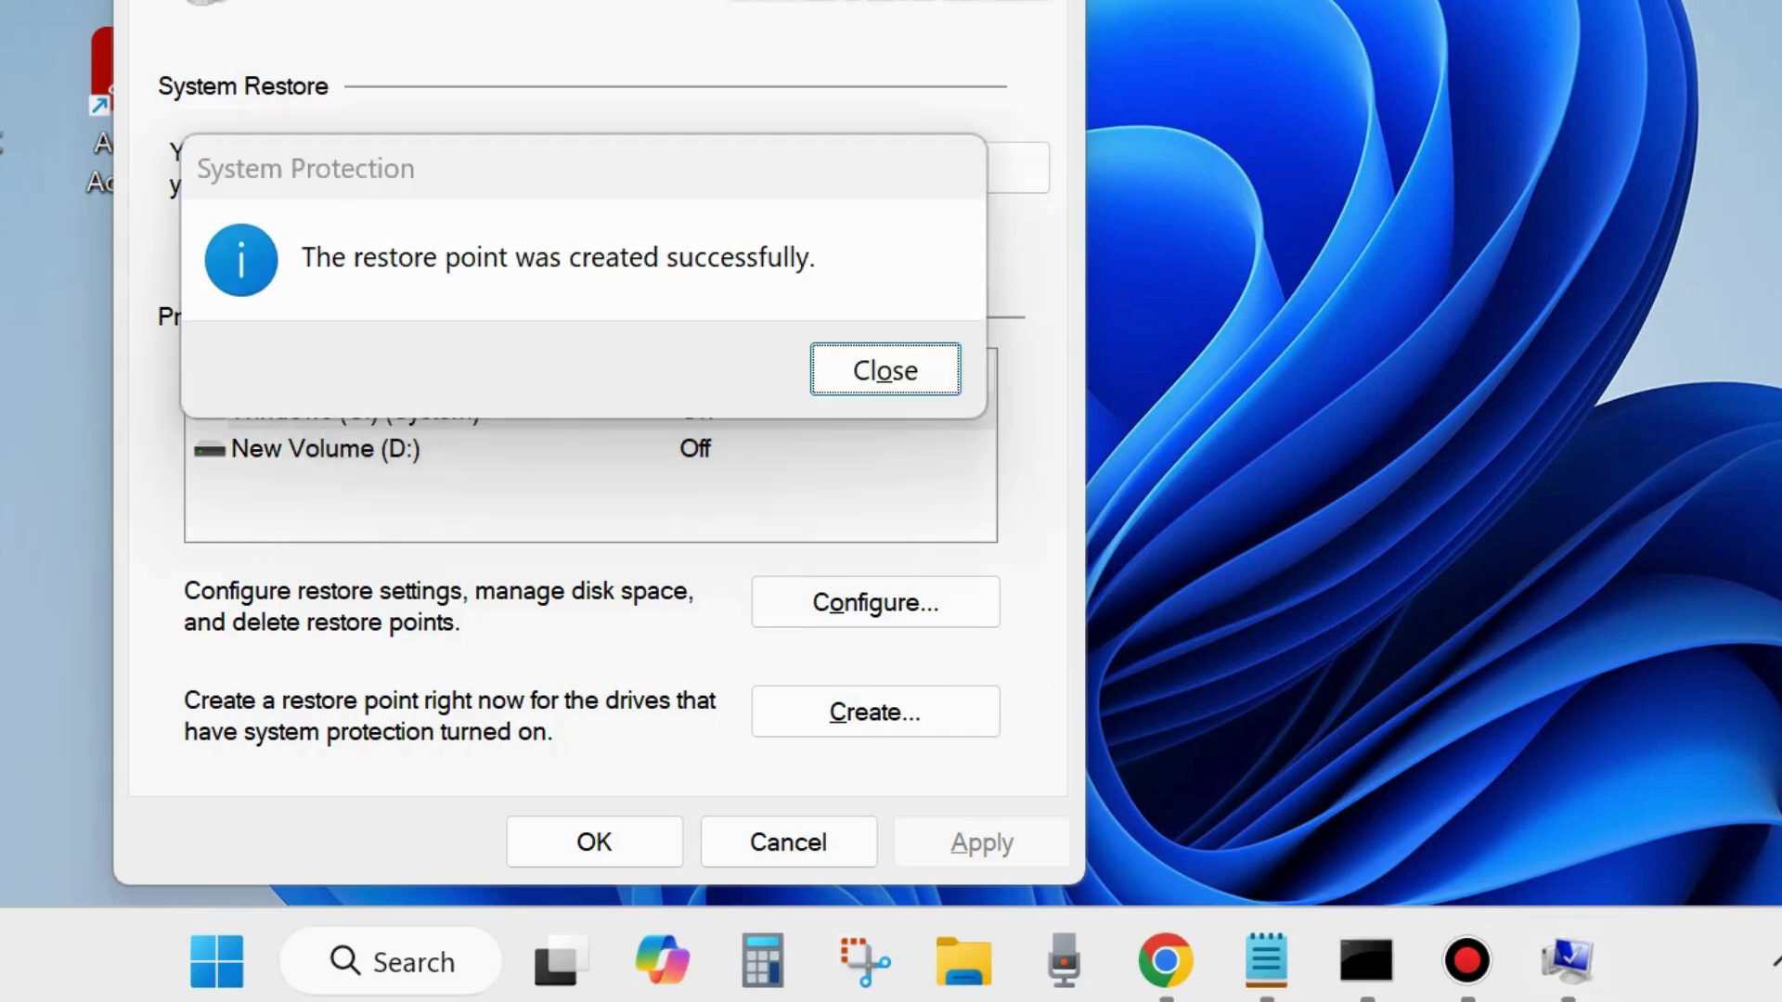
click(534, 167)
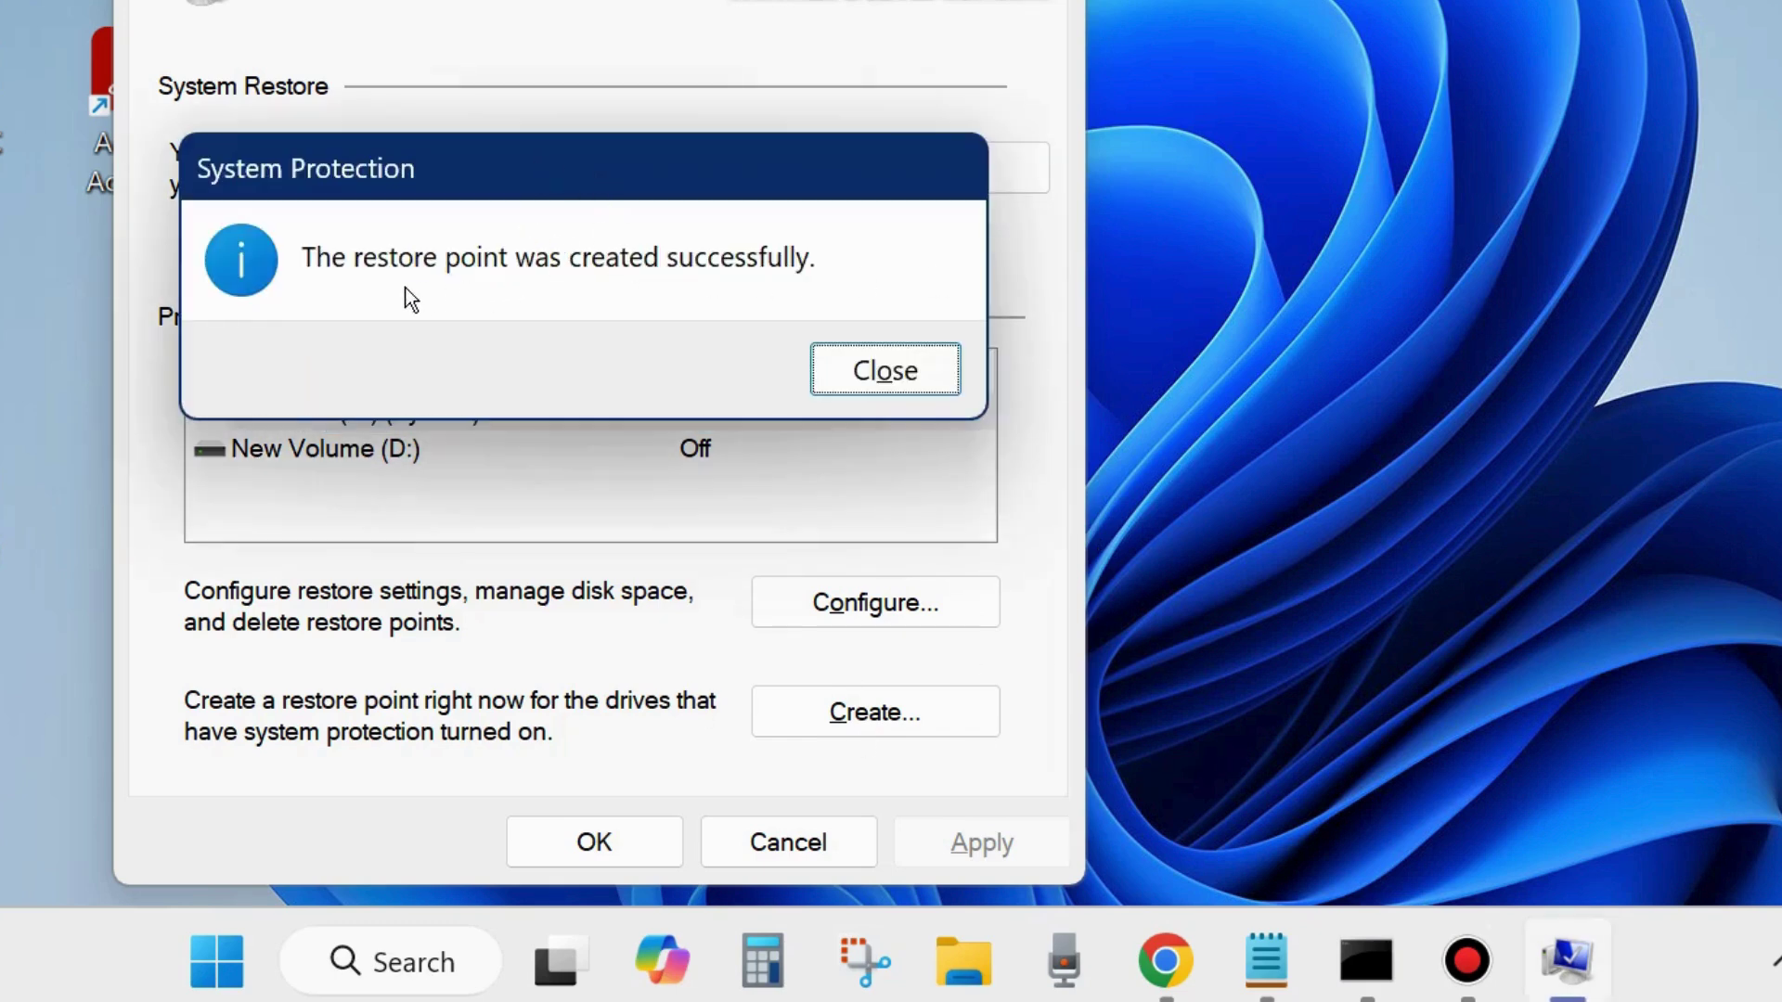
click(883, 368)
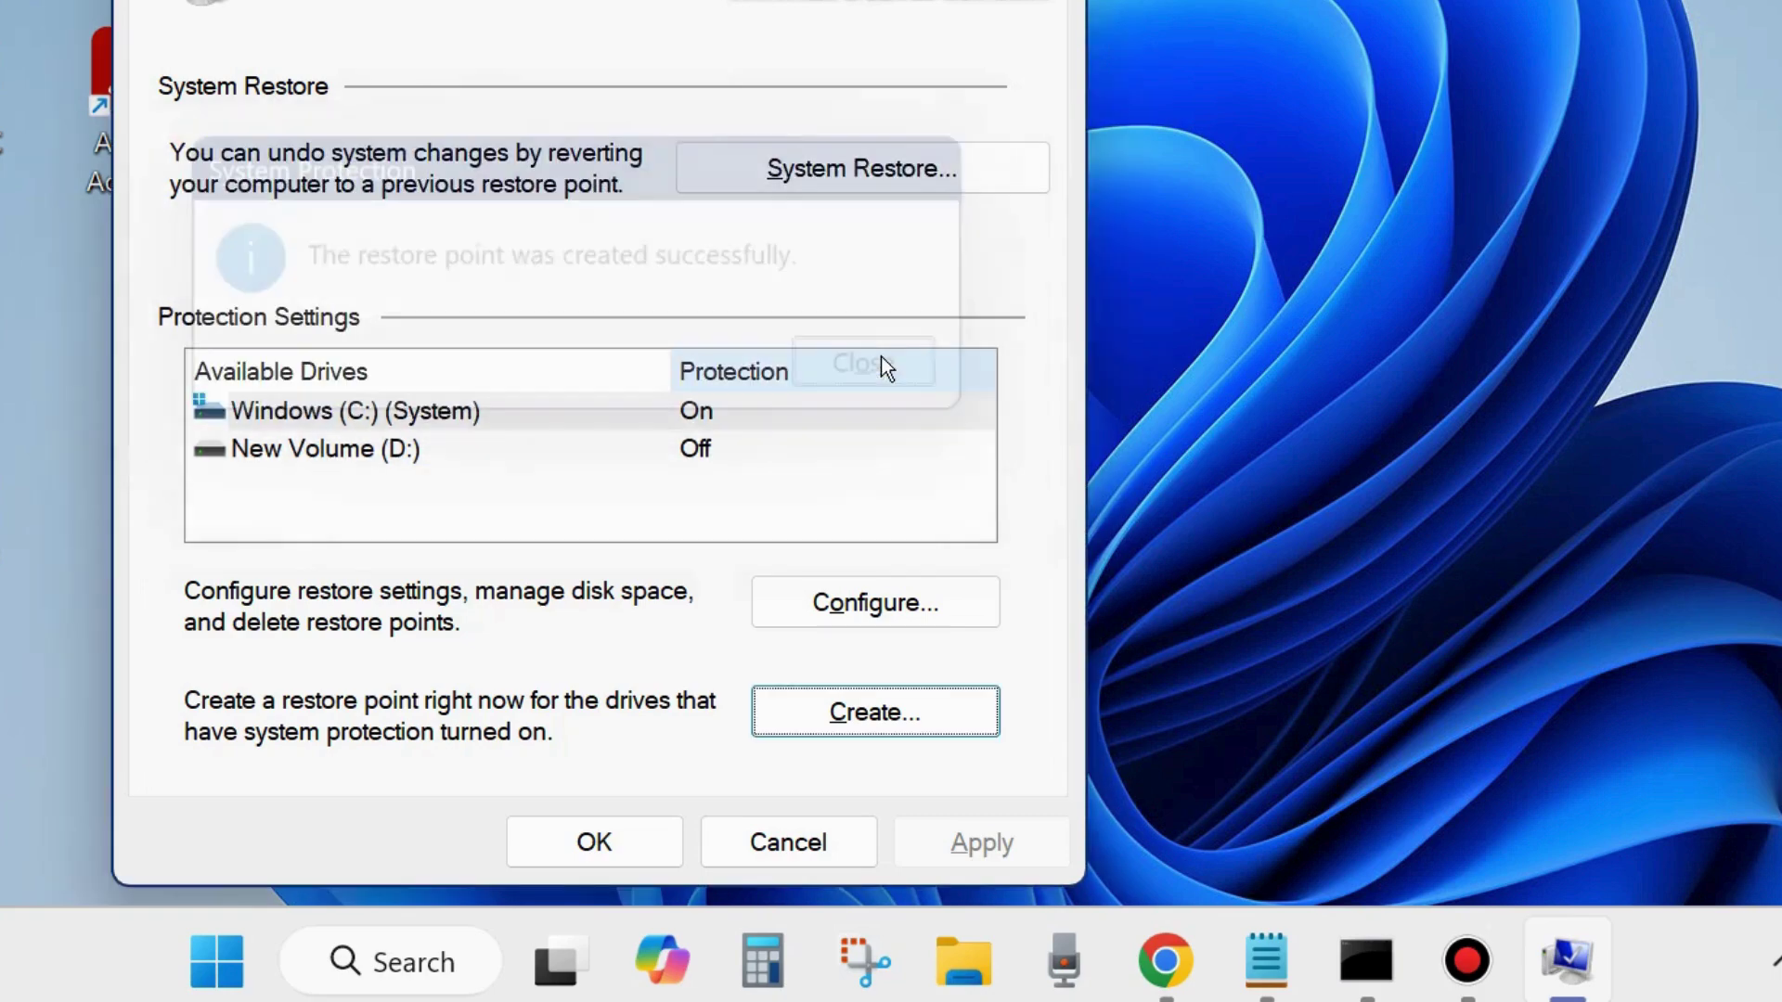
click(598, 847)
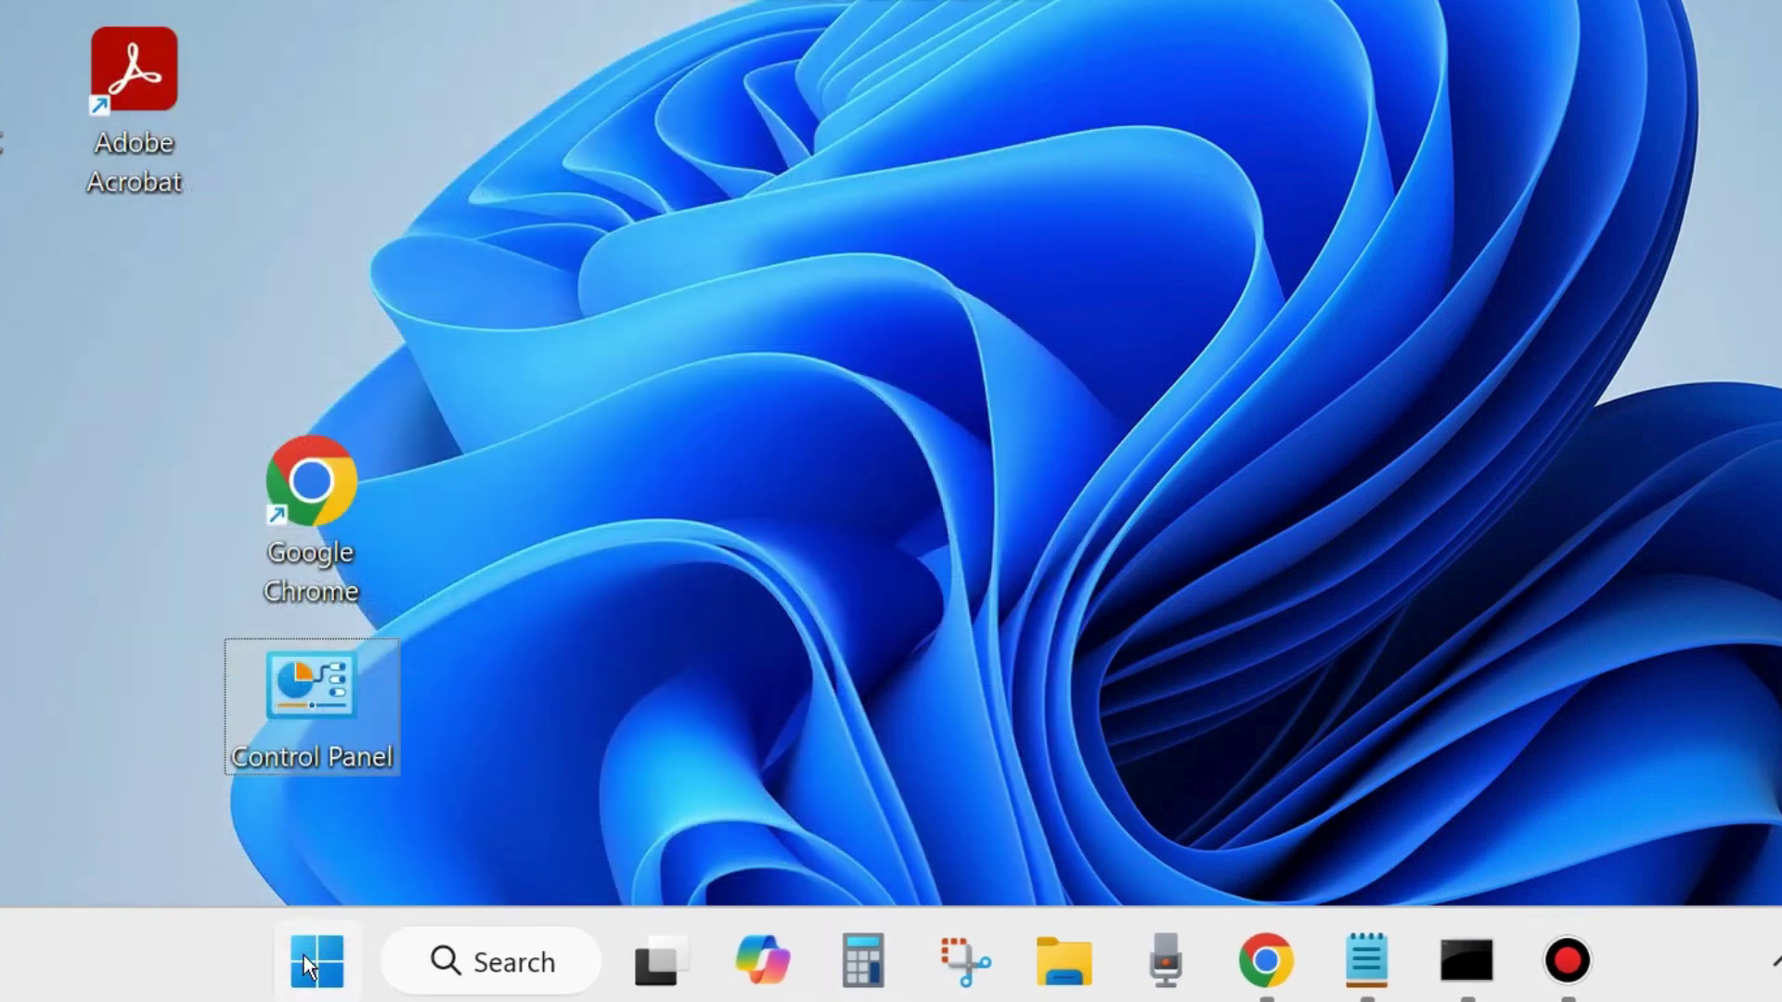
Launch System Restore by executing rstrui in the Run dialog.
right_click(304, 955)
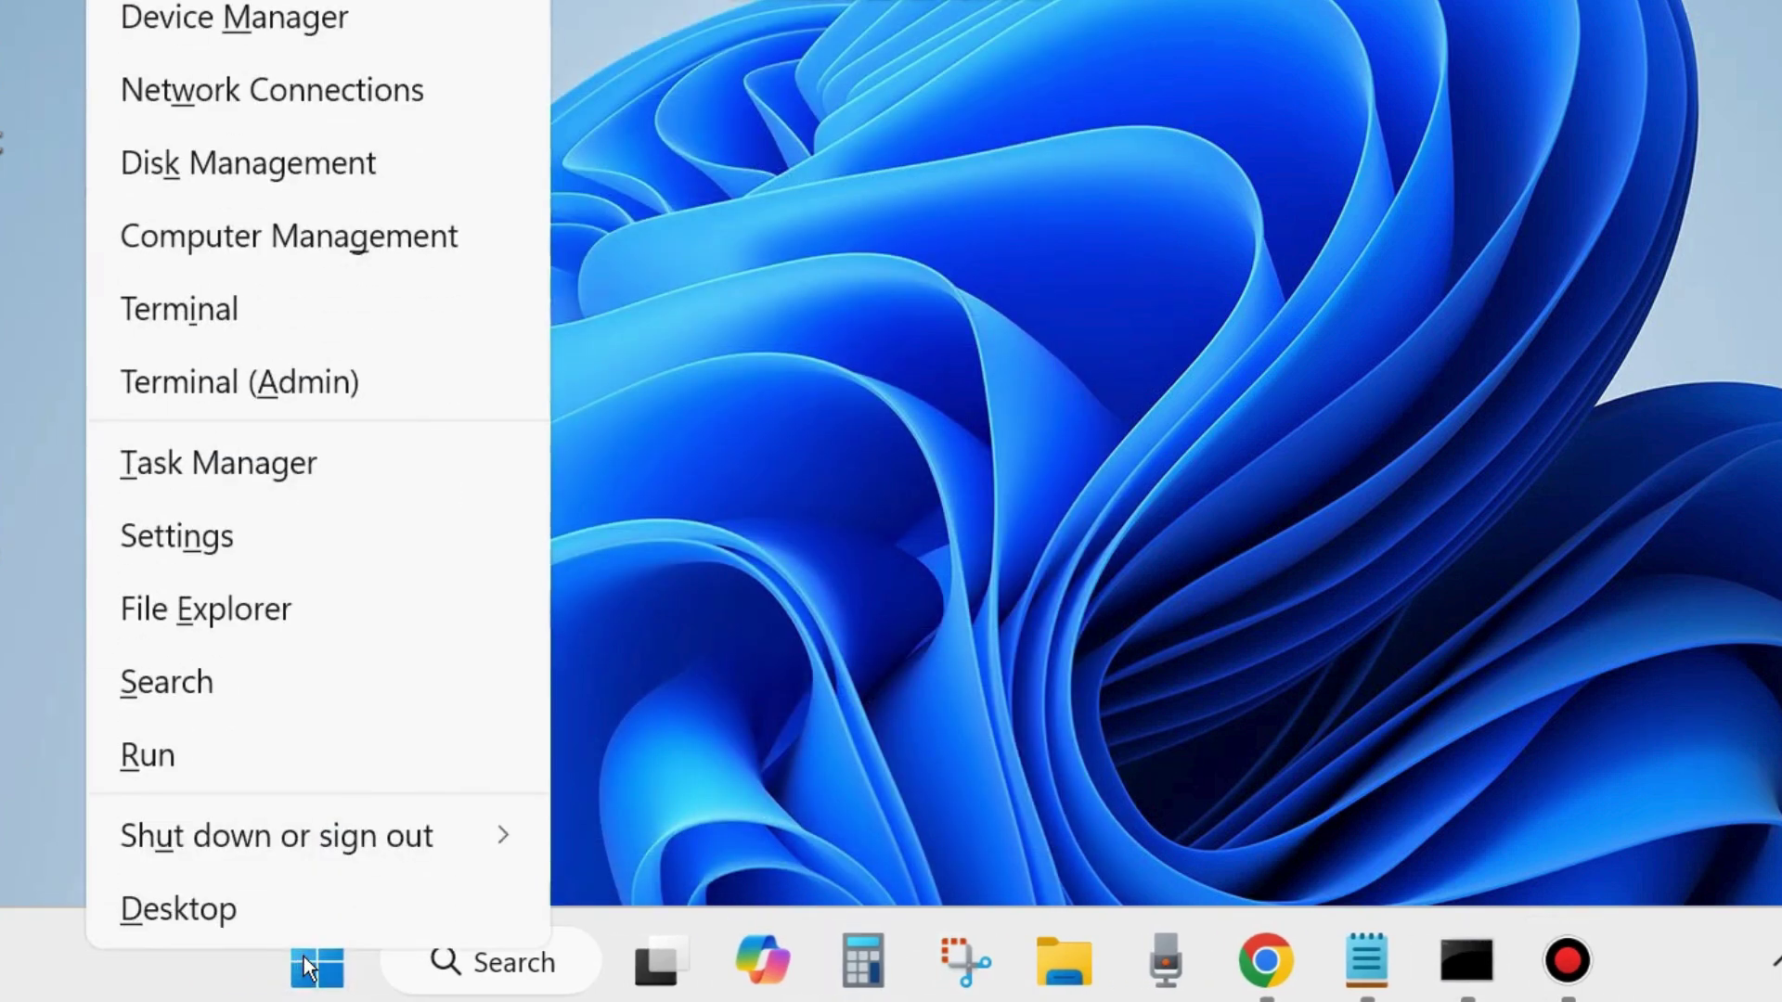
click(185, 769)
drag(240, 397, 673, 214)
text(rstrui)
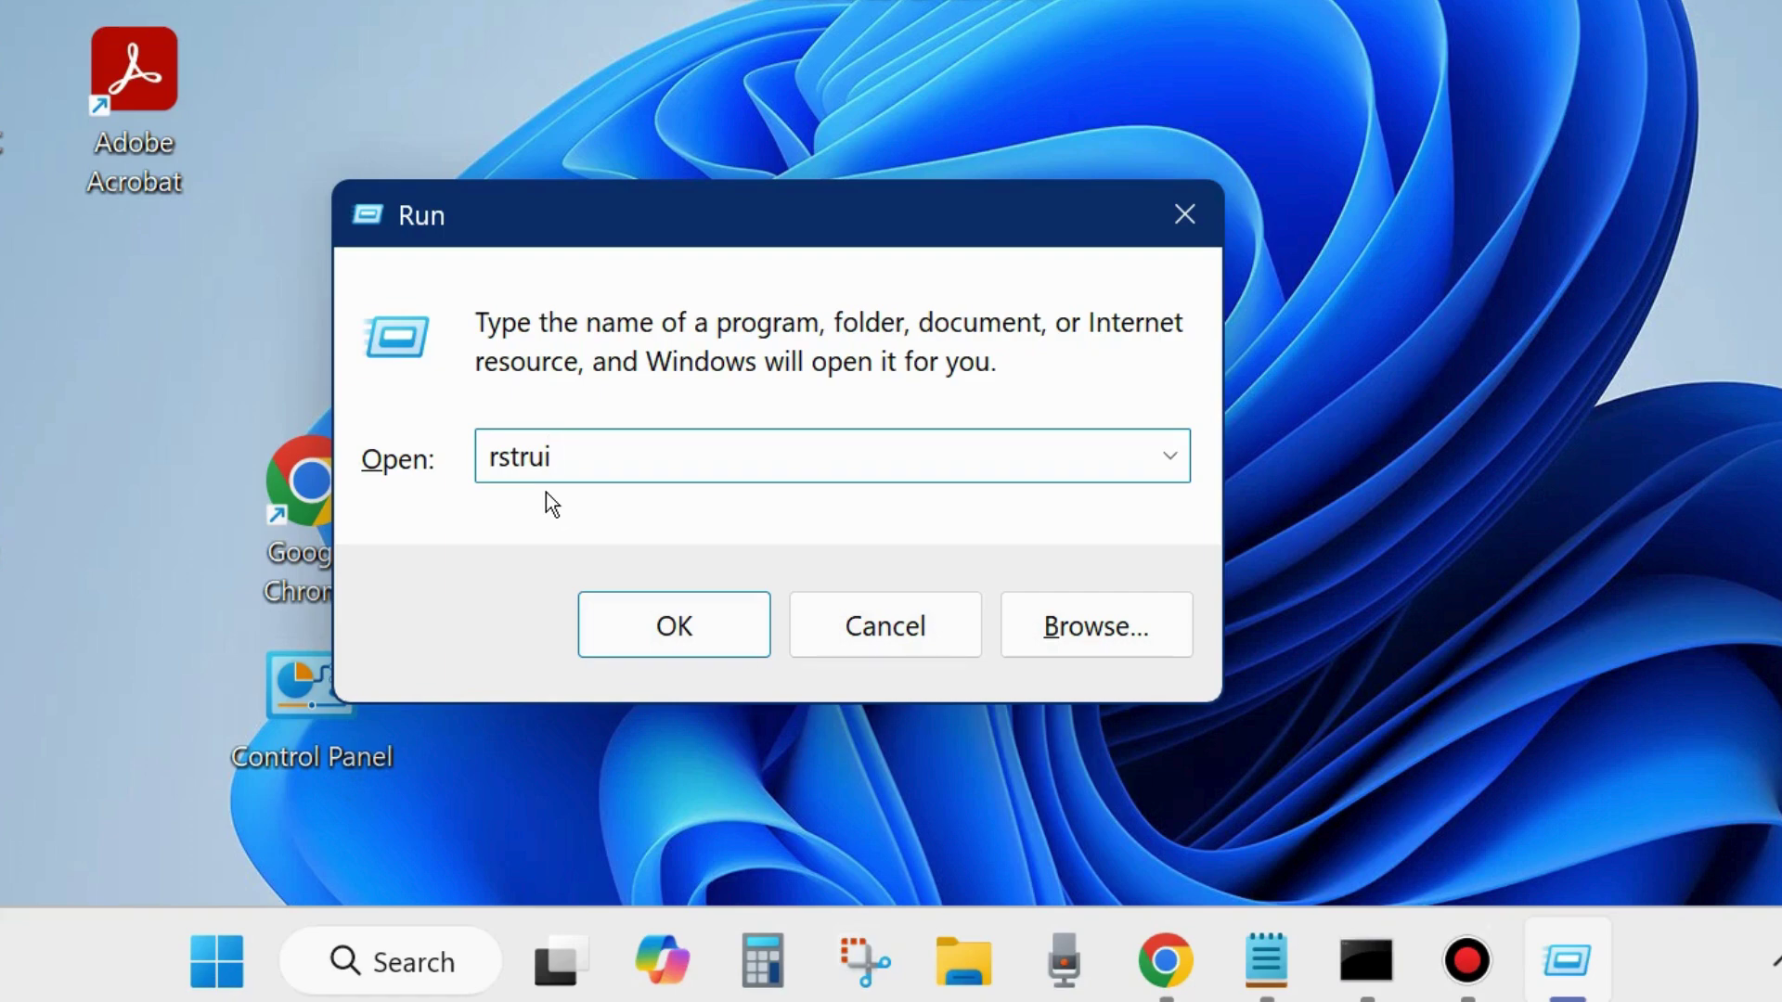
click(672, 627)
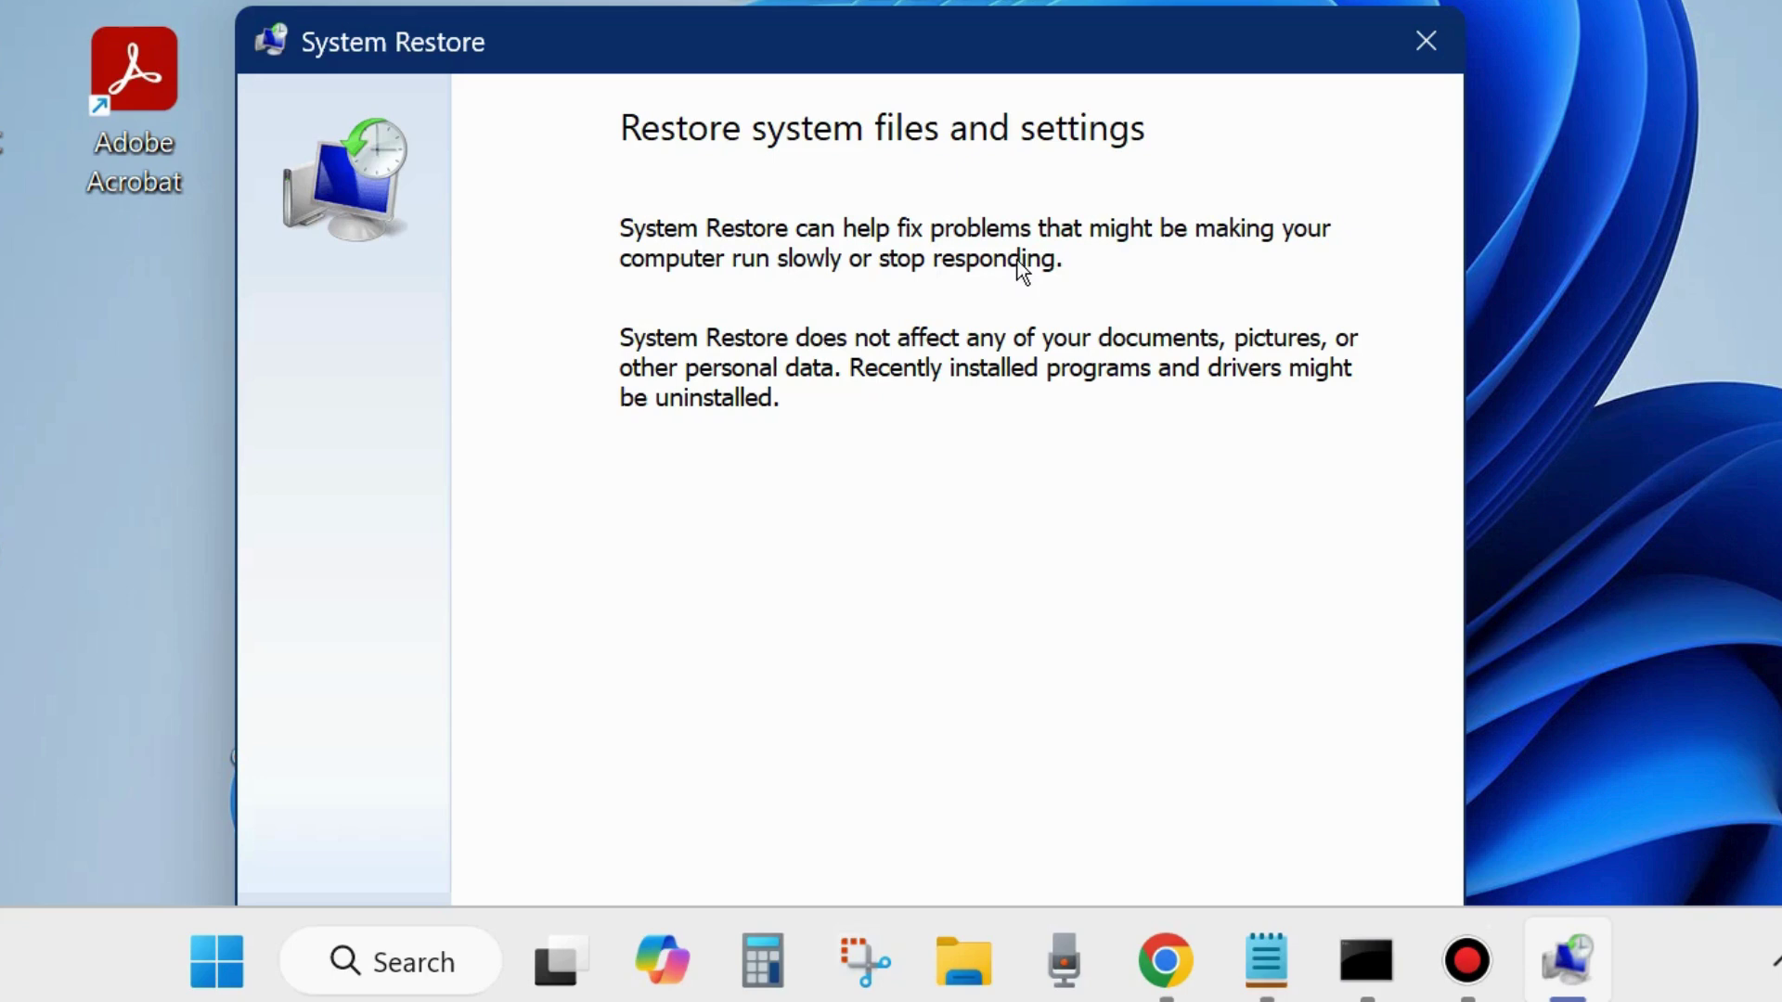
drag(891, 52, 911, 0)
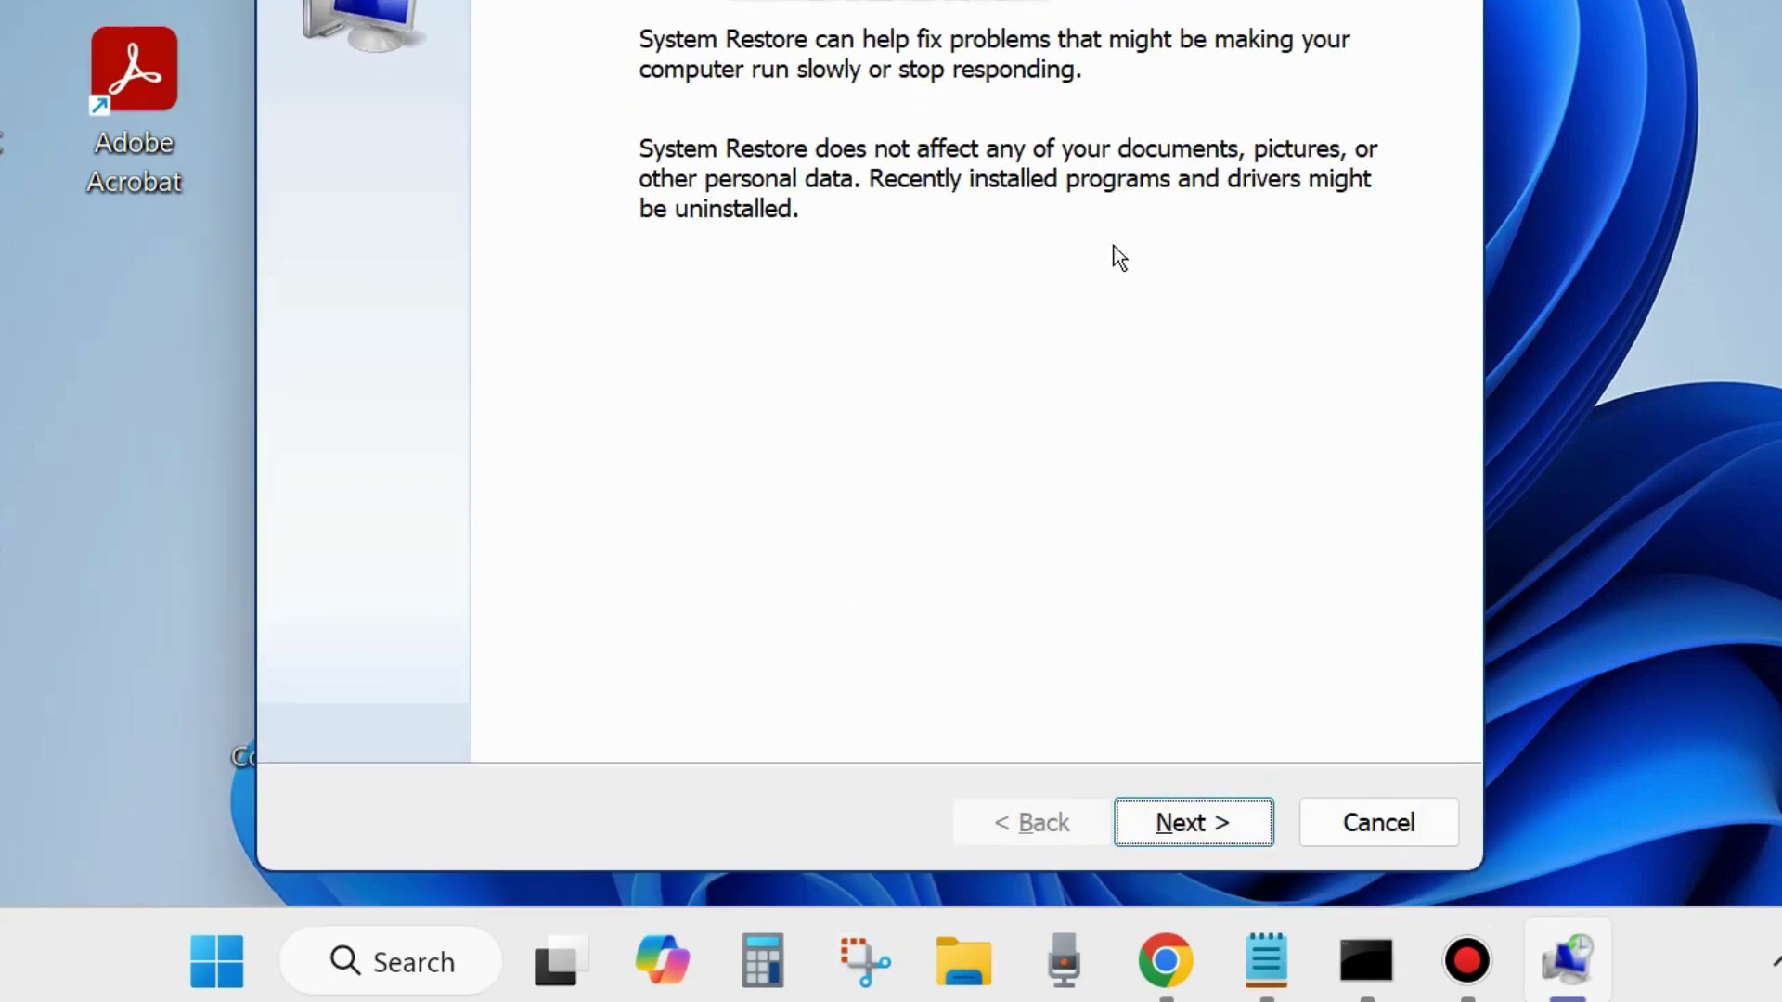
click(1197, 825)
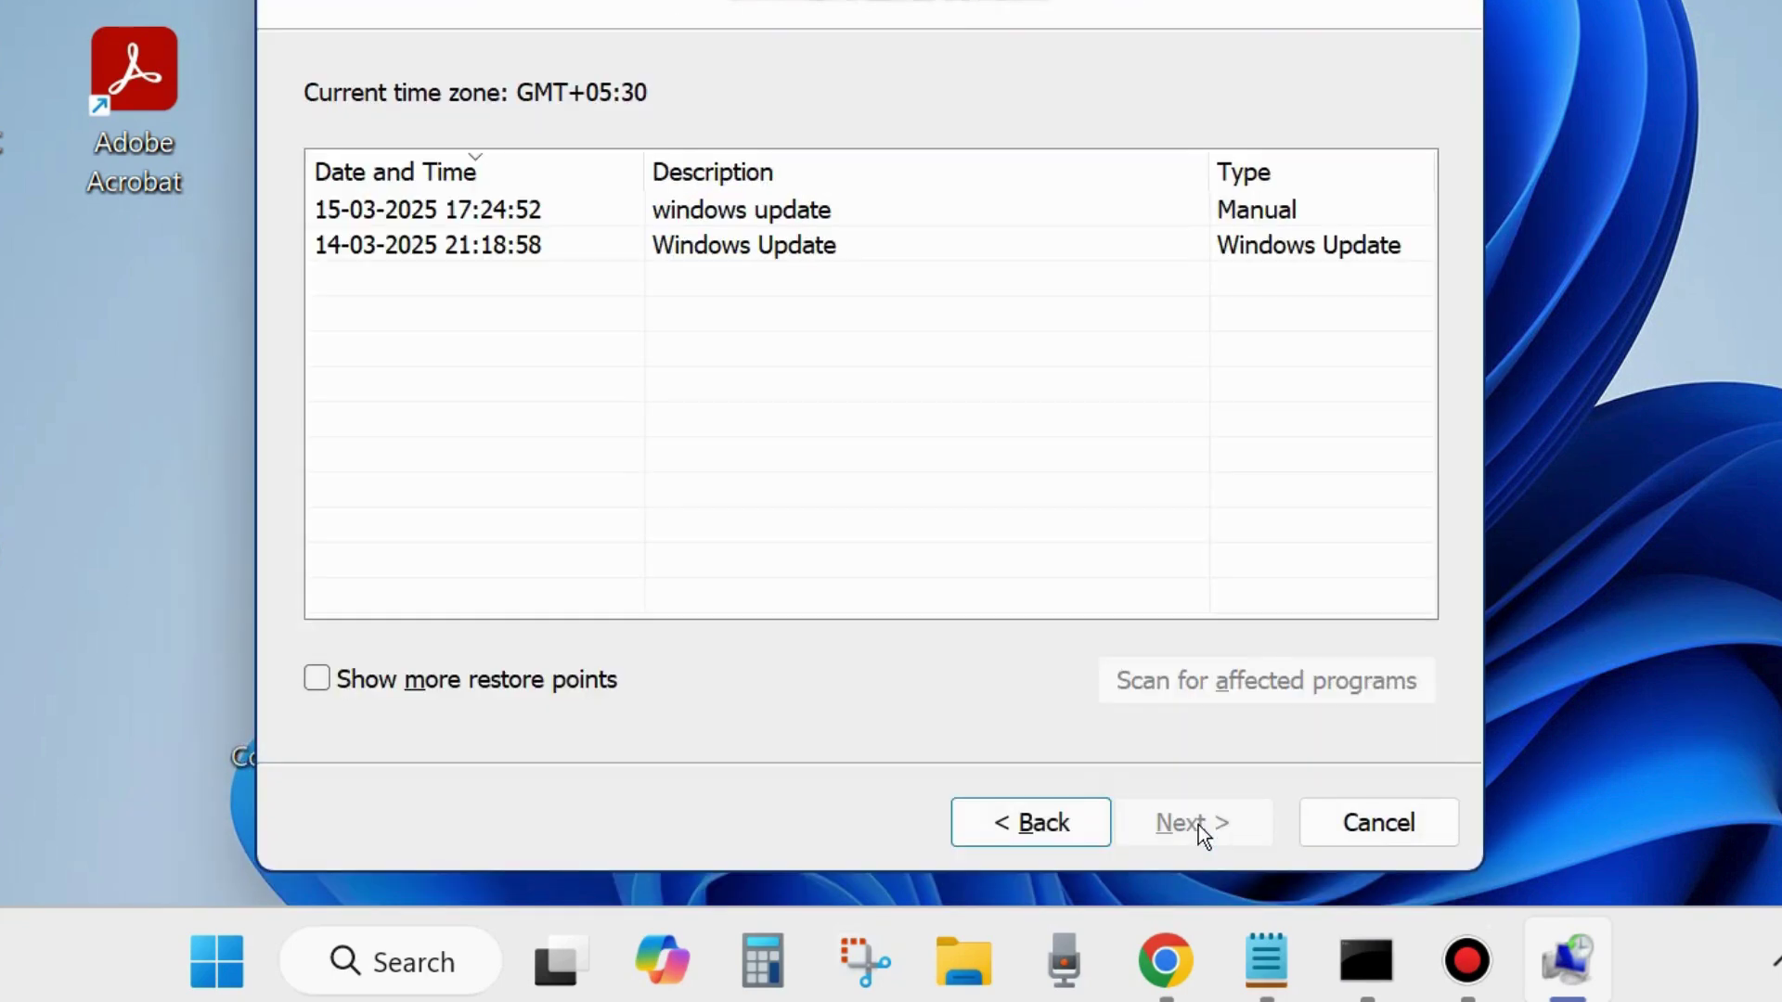
drag(887, 0, 868, 52)
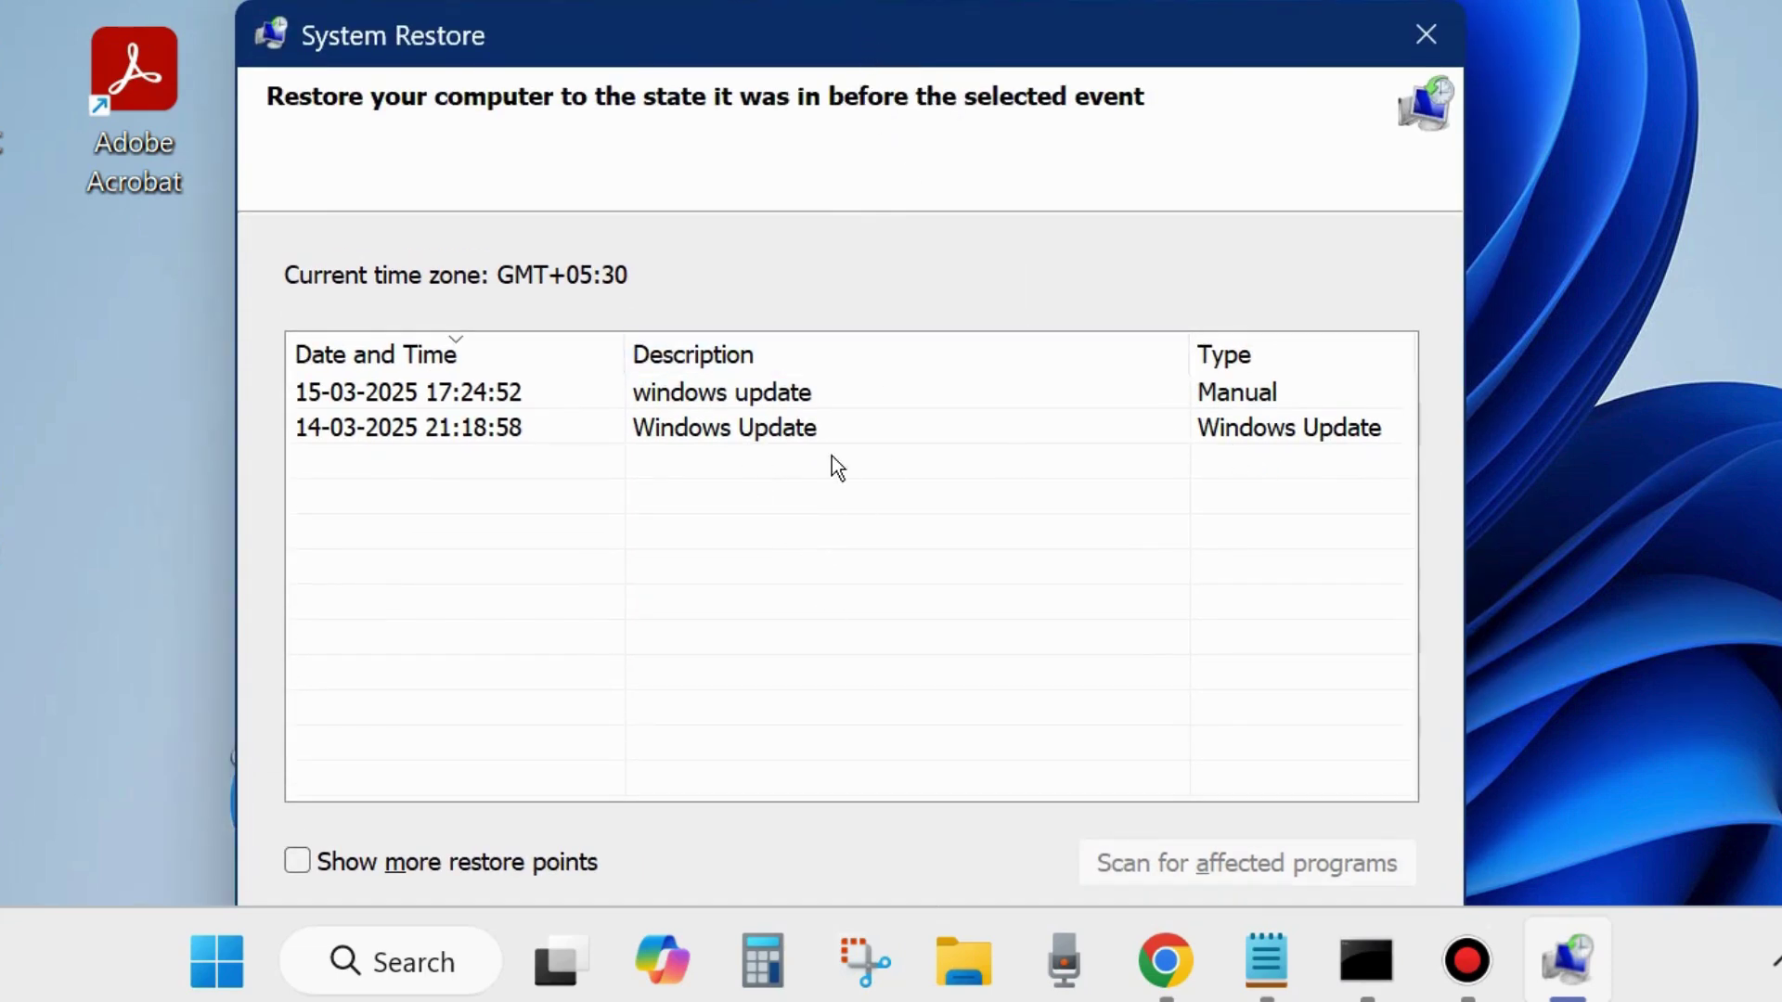
click(711, 431)
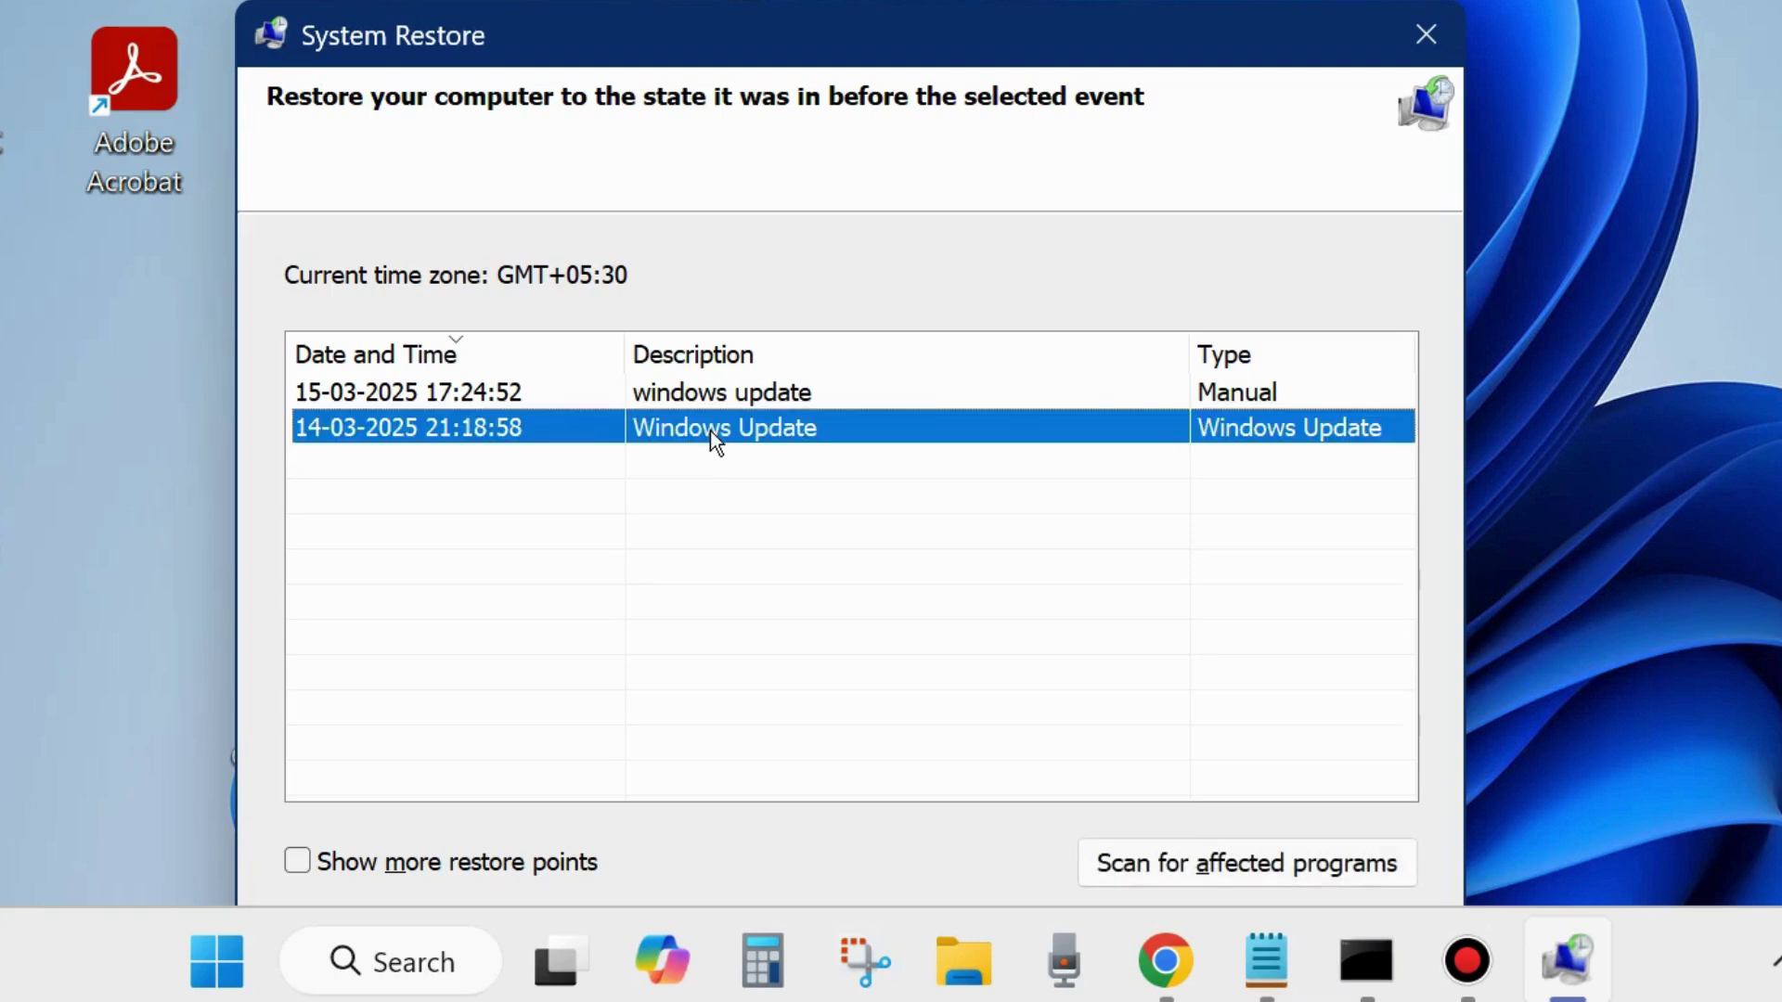
Continue to the restore point confirmation page, review its details and close System Restore without starting the restore.
drag(872, 41, 865, 1)
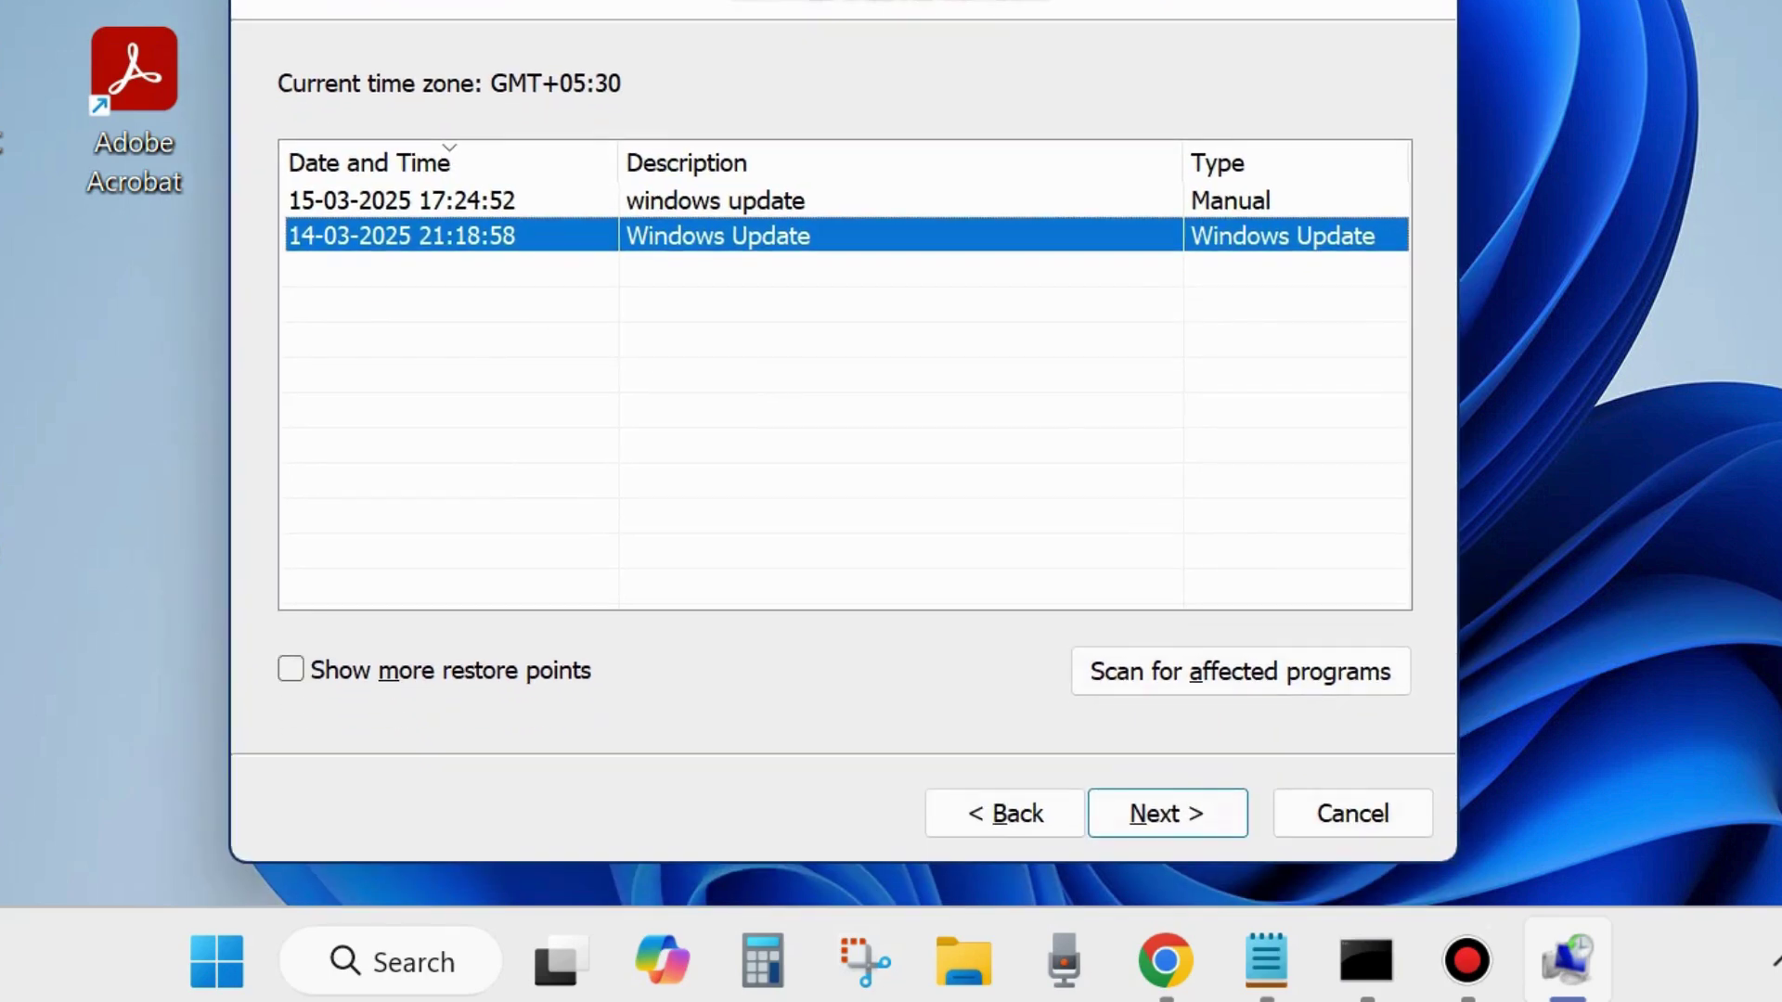
click(1150, 810)
drag(992, 1, 1002, 52)
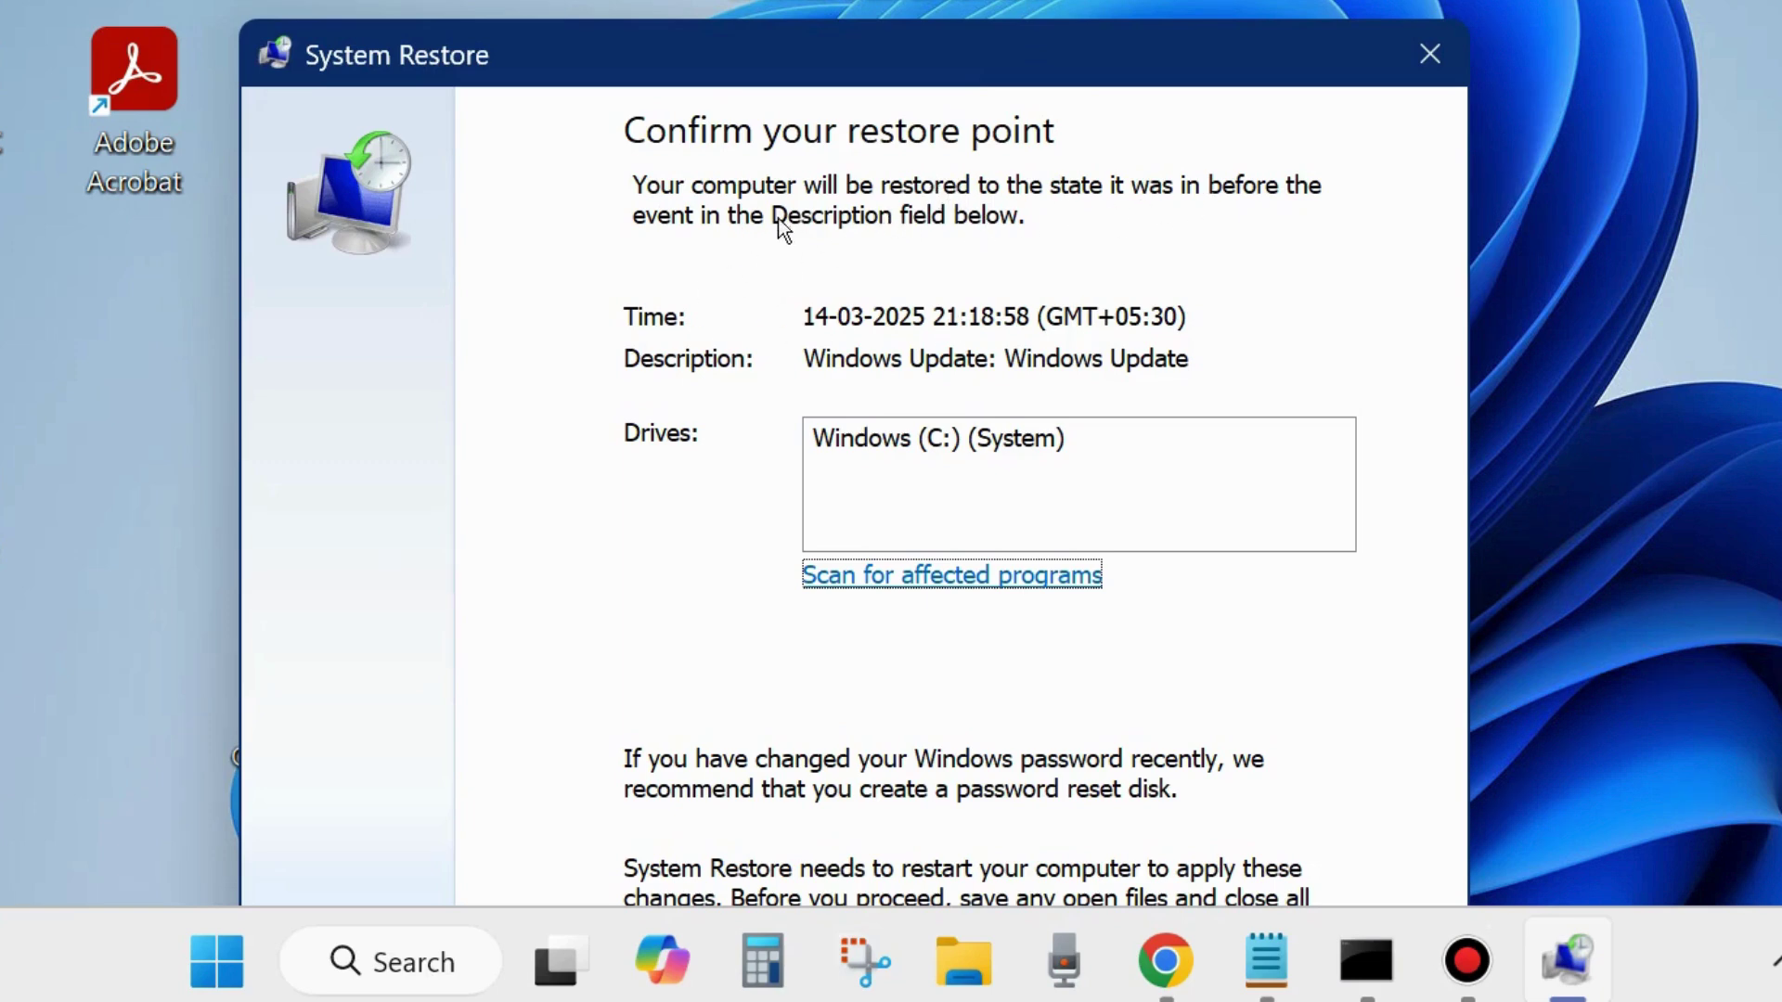
drag(942, 61, 976, 0)
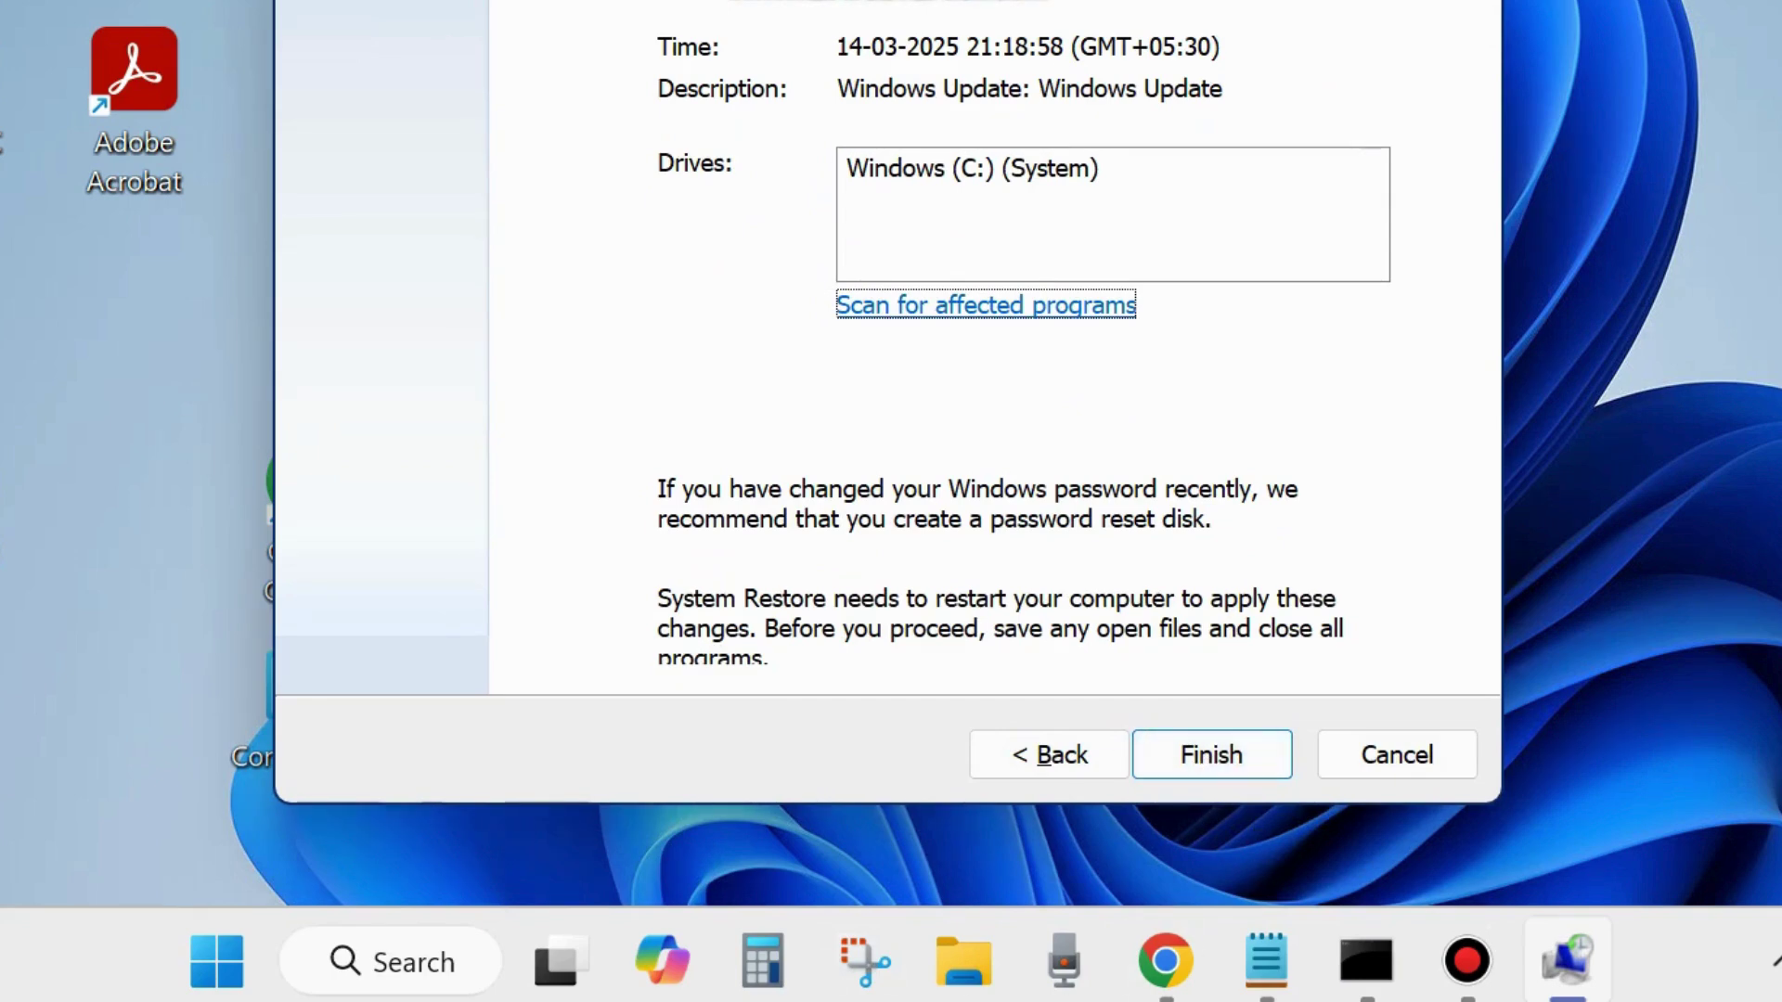
click(1454, 0)
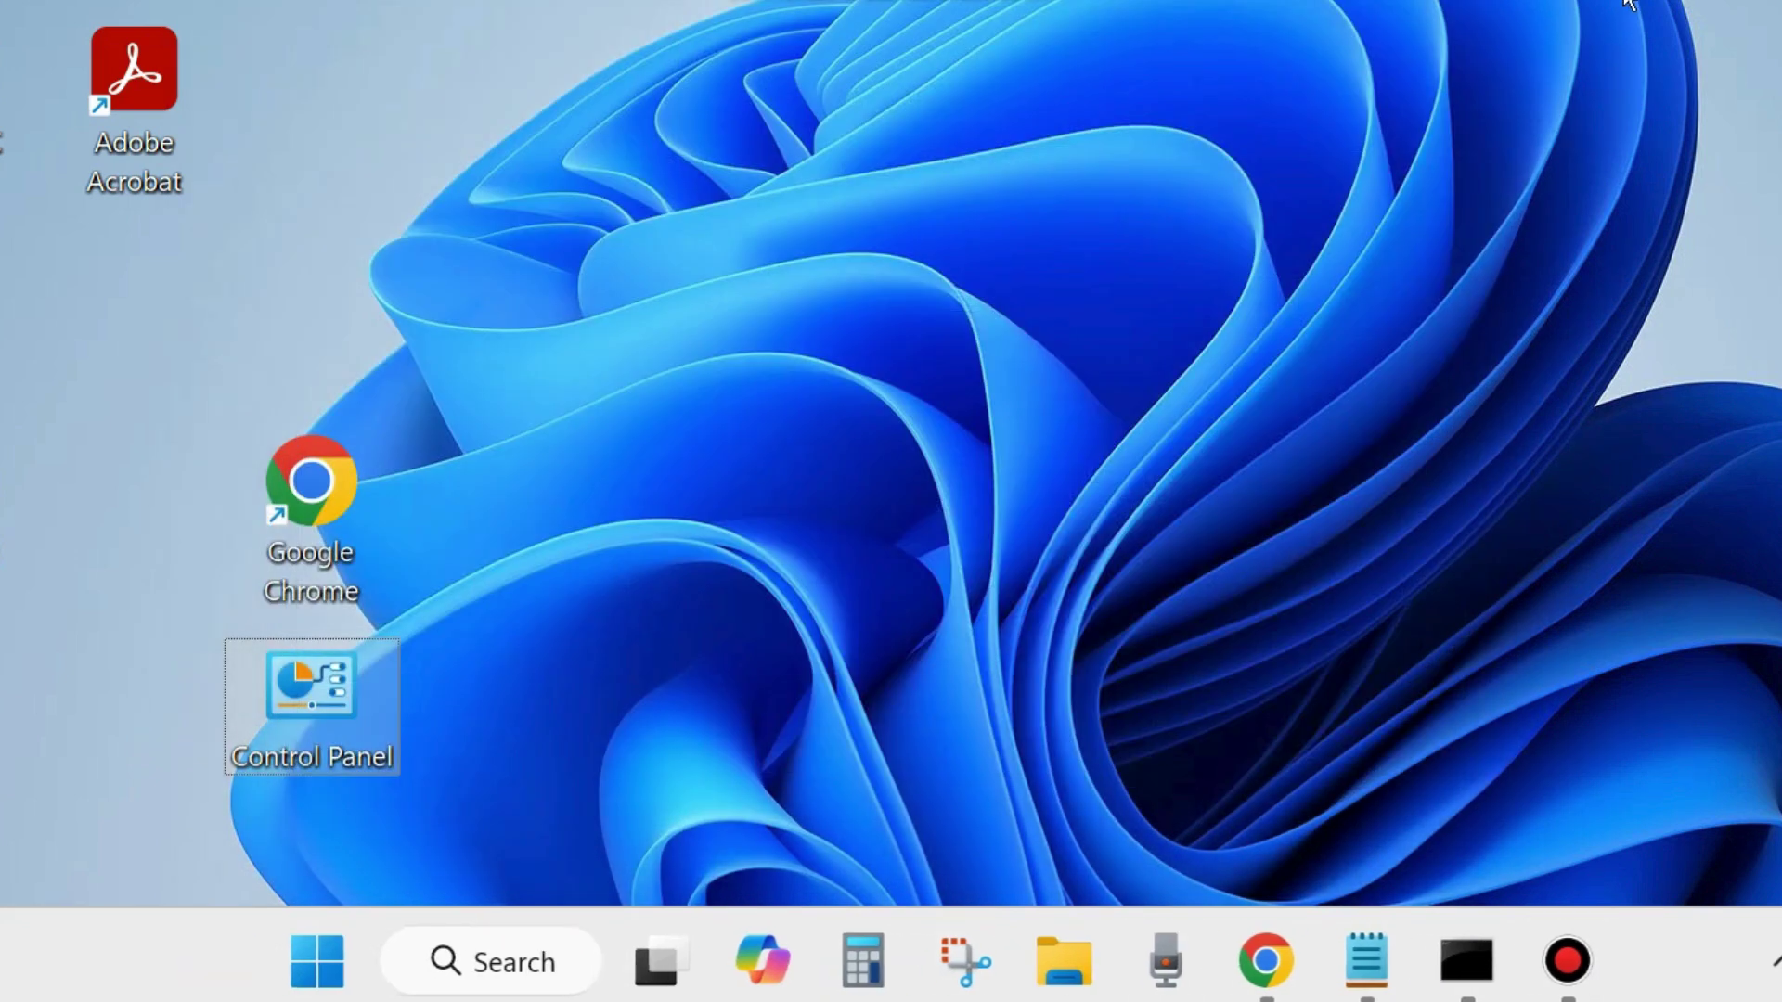